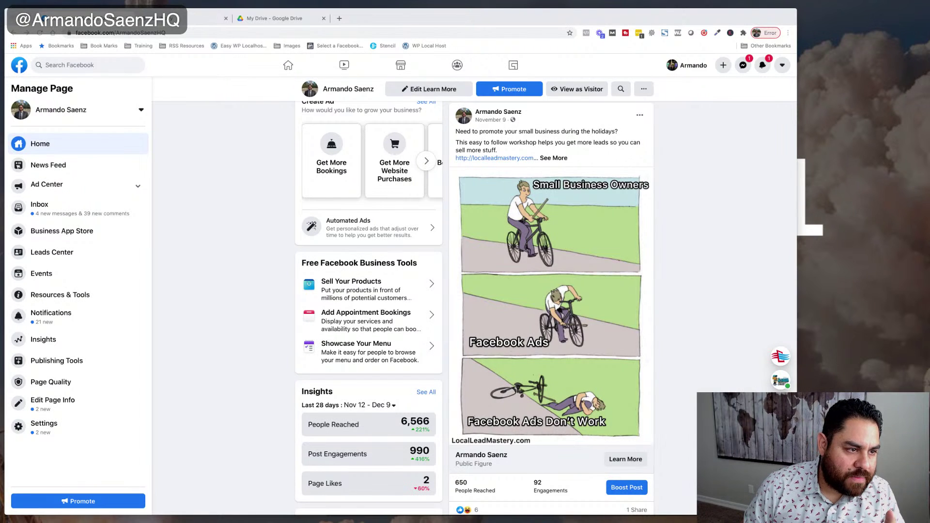
- Return to the Facebook home feed via the logo and open Ads Manager from the left sidebar
{"action": "left_click", "coordinate": [19, 66]}
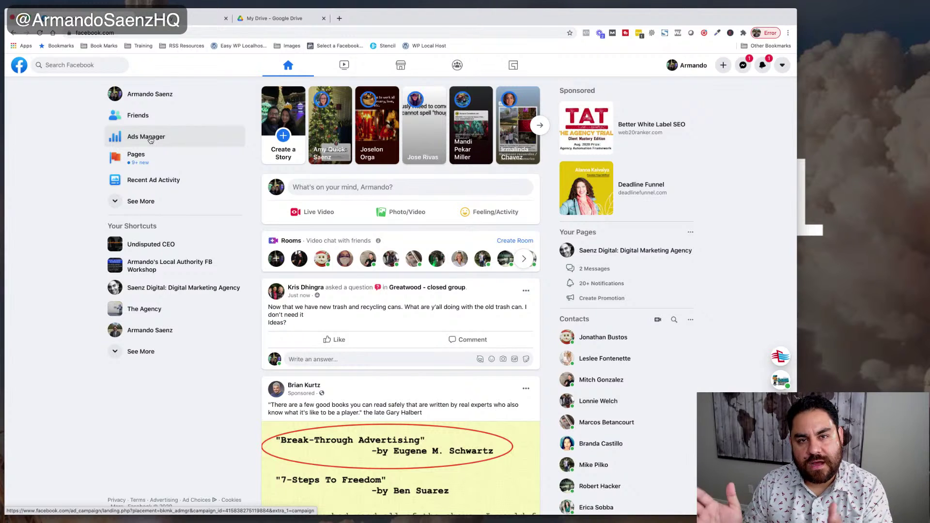
{"action": "left_click", "coordinate": [148, 137]}
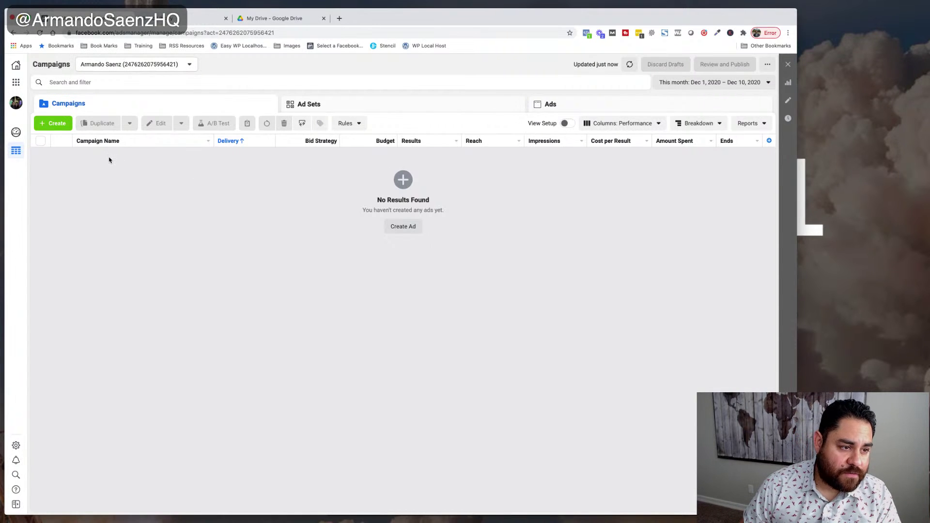
- Start a new campaign with the green Create button on the Campaigns tab
{"action": "left_click", "coordinate": [57, 123]}
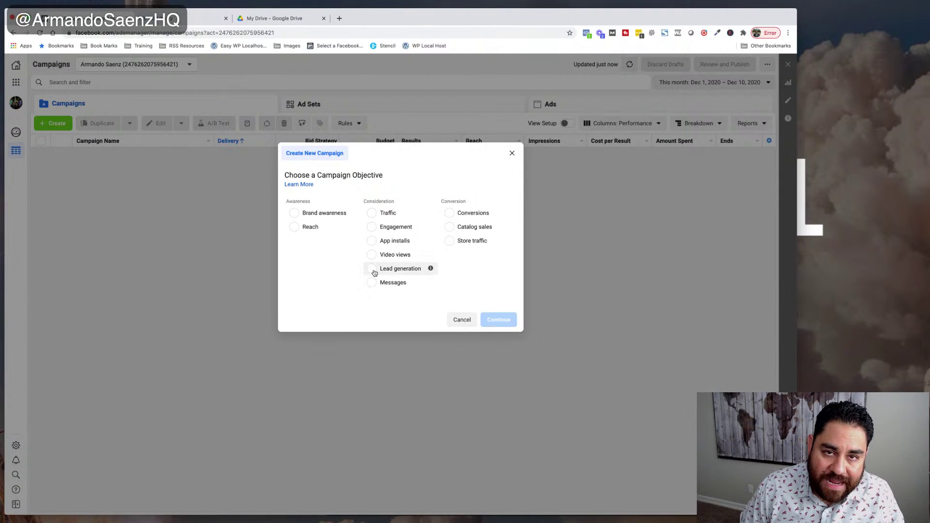
- Choose the Lead generation objective and name the campaign 'Pool Promo Dec'
{"action": "left_click", "coordinate": [373, 273]}
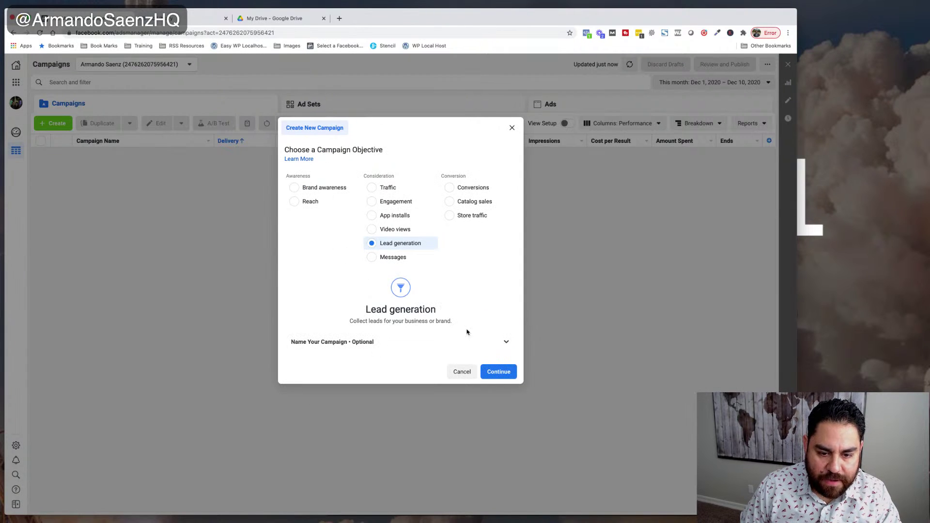
{"action": "left_click", "coordinate": [506, 344]}
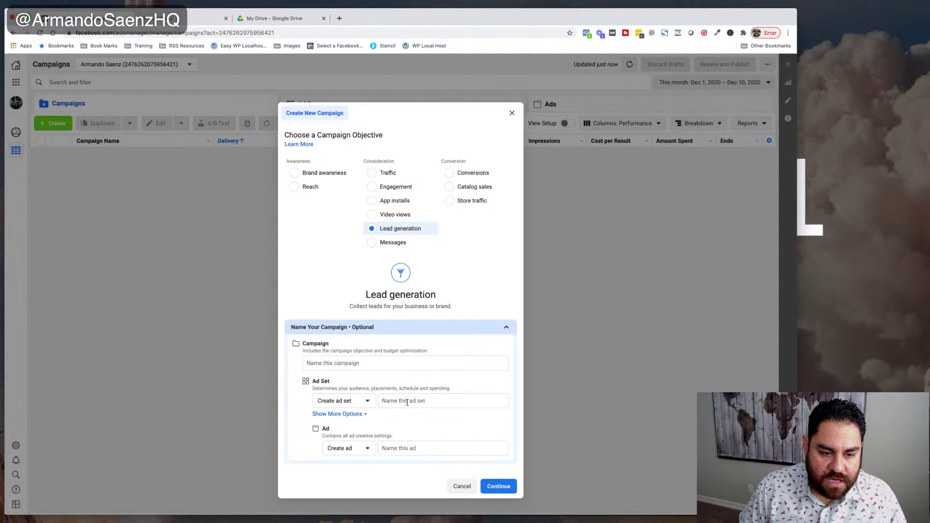
{"action": "left_click", "coordinate": [375, 363]}
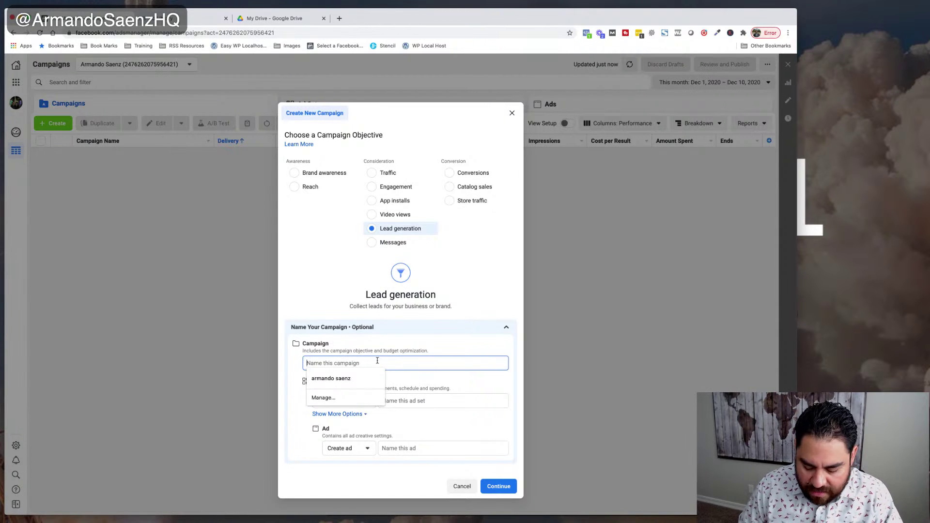
{"action": "type", "text": "Poll"}
{"action": "key", "text": "BackSpace"}
{"action": "type", "text": "ol P"}
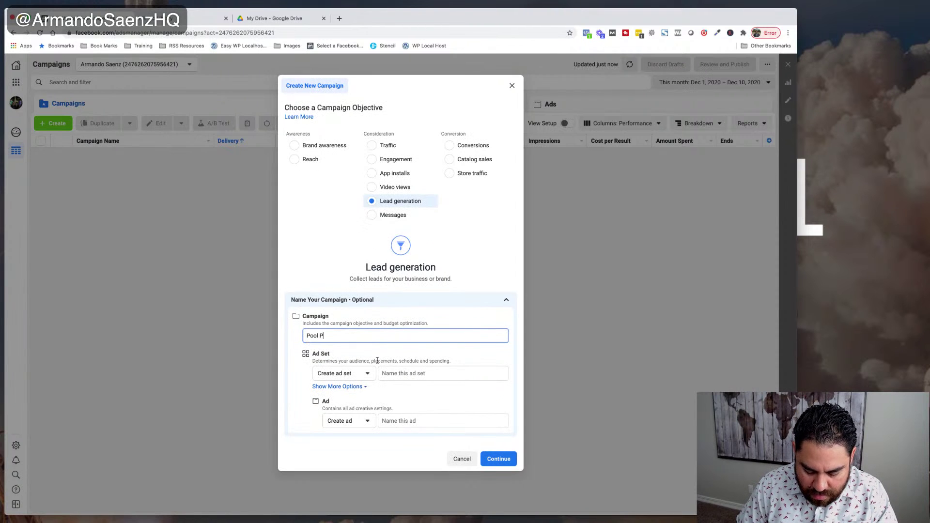
{"action": "type", "text": "romot Dec"}
{"action": "left_click", "coordinate": [338, 336]}
{"action": "key", "text": "BackSpace"}
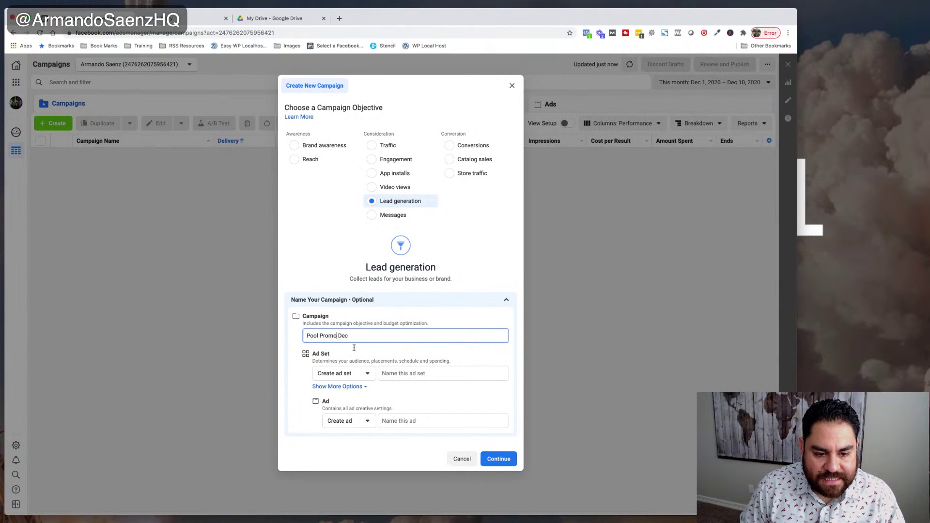
- Name the ad set 'Sugar Land' and the ad 'Video 1', then continue
{"action": "left_click", "coordinate": [407, 375]}
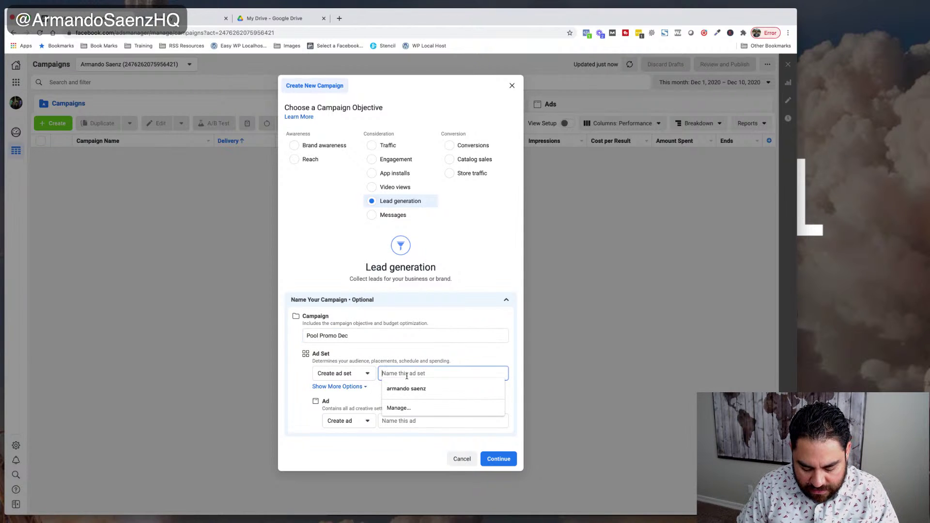
{"action": "type", "text": "Sugar Land"}
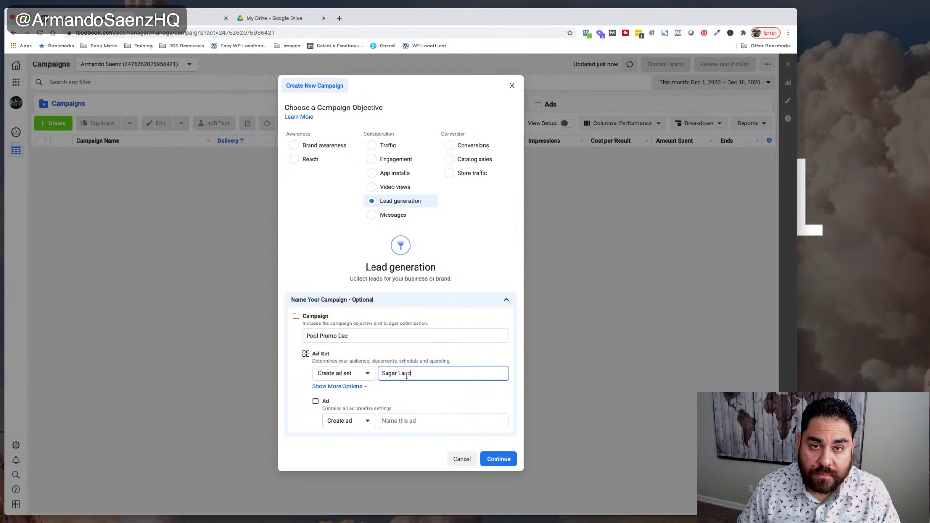
{"action": "left_click", "coordinate": [414, 419]}
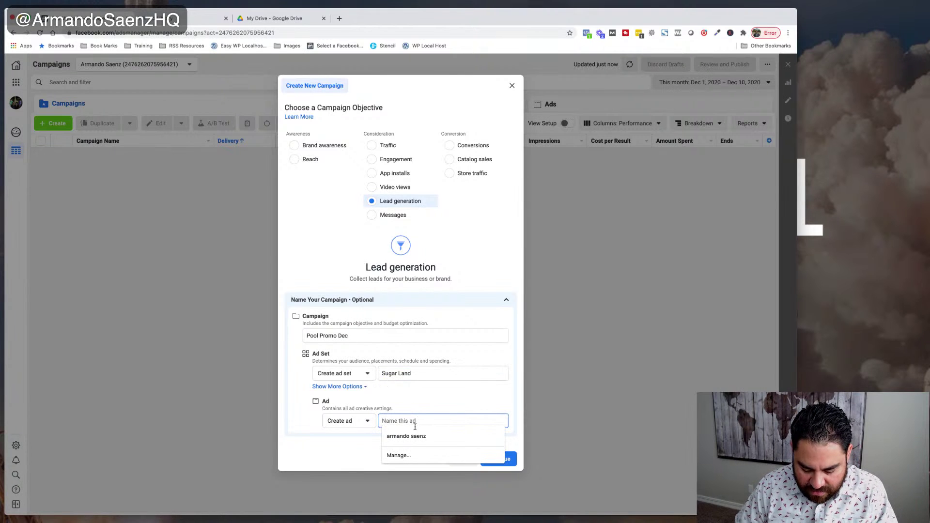
{"action": "type", "text": "Video 1"}
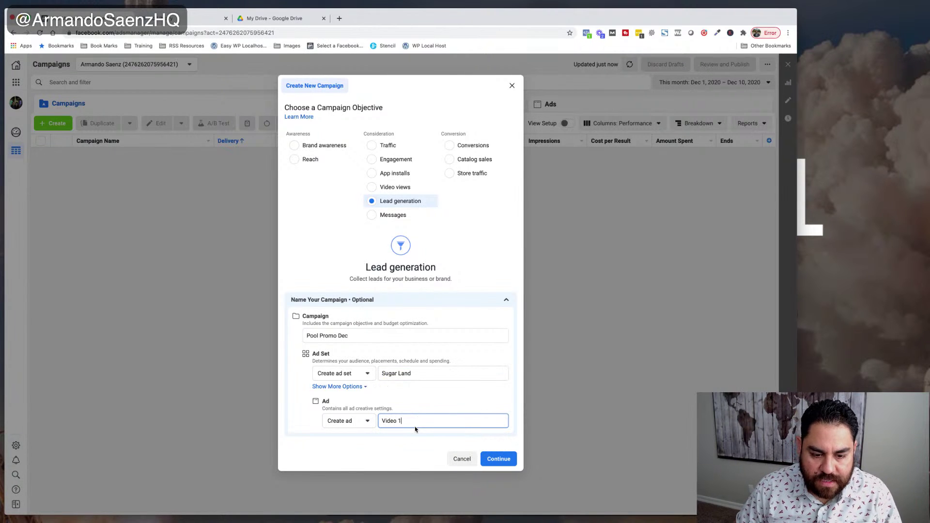
{"action": "left_click", "coordinate": [499, 461]}
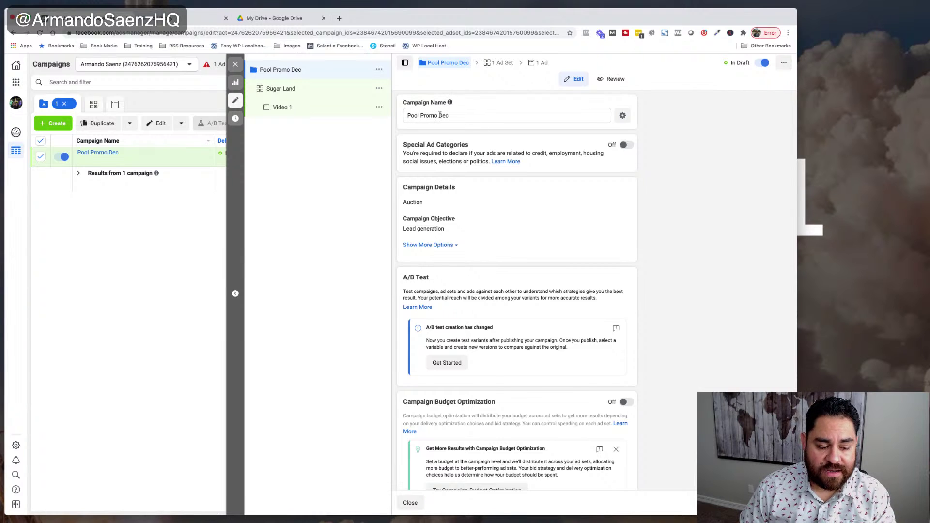
- Scroll through the campaign settings, toggling Campaign Budget Optimization on and then back off
{"action": "scroll", "coordinate": [594, 225], "scroll_direction": "down", "scroll_amount": 1}
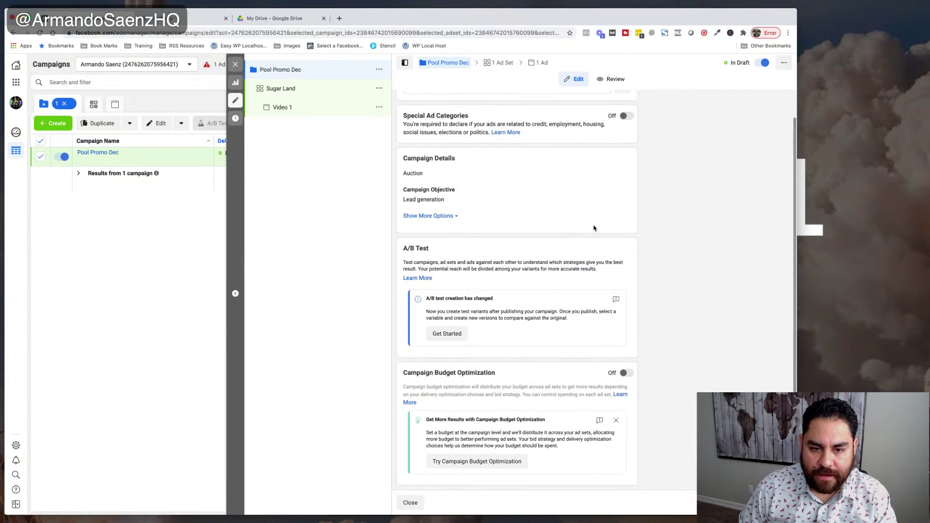
{"action": "scroll", "coordinate": [594, 227], "scroll_direction": "up", "scroll_amount": 1}
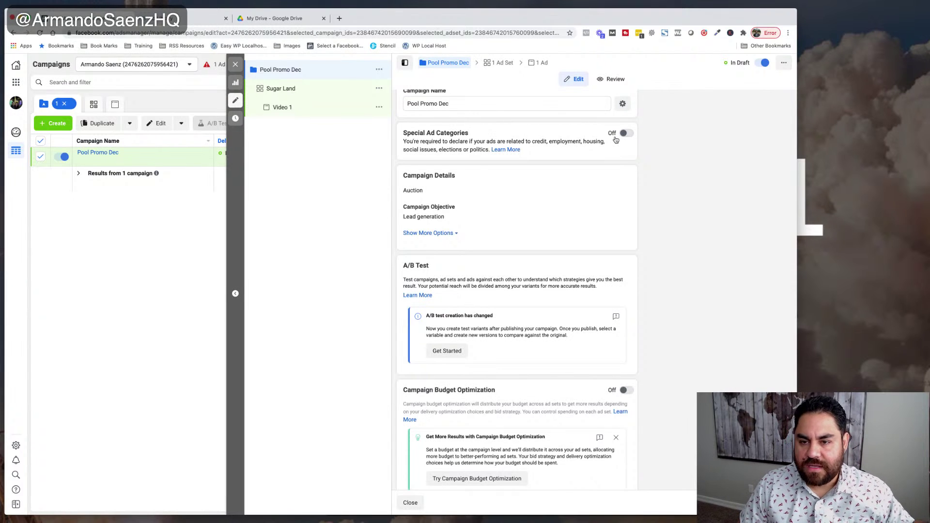
{"action": "scroll", "coordinate": [618, 140], "scroll_direction": "up", "scroll_amount": 1}
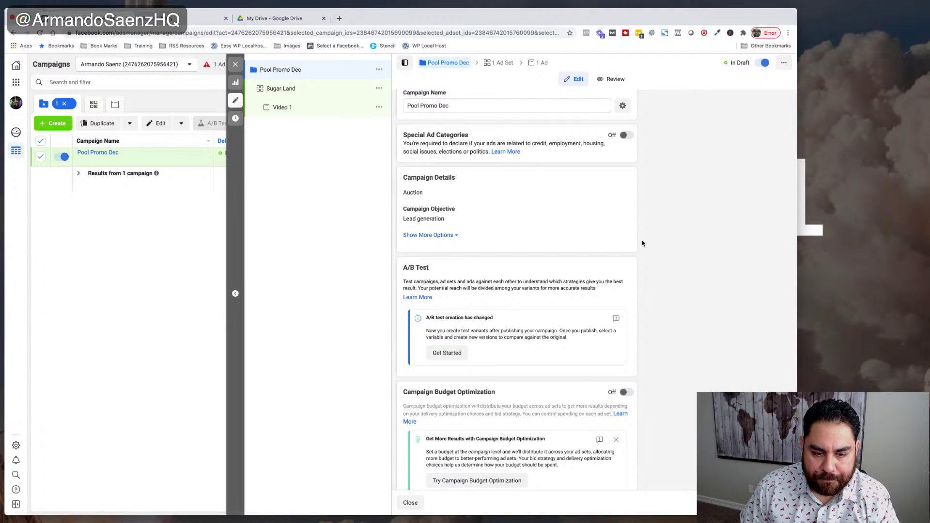
{"action": "scroll", "coordinate": [642, 243], "scroll_direction": "down", "scroll_amount": 1}
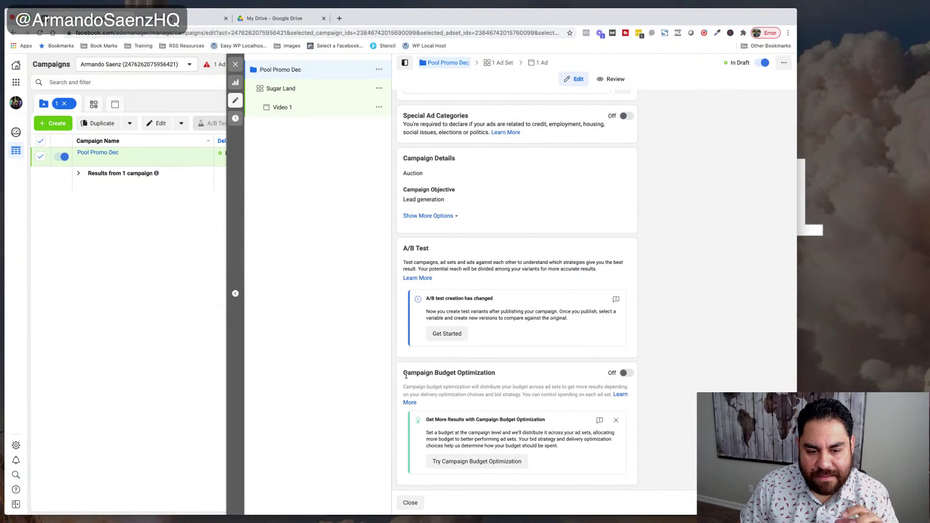
{"action": "left_click", "coordinate": [624, 373]}
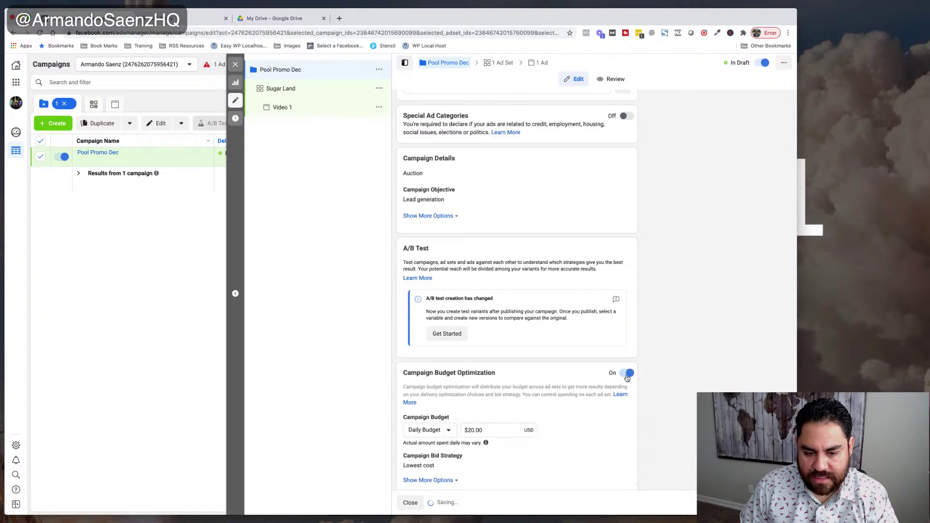
{"action": "left_click", "coordinate": [628, 373]}
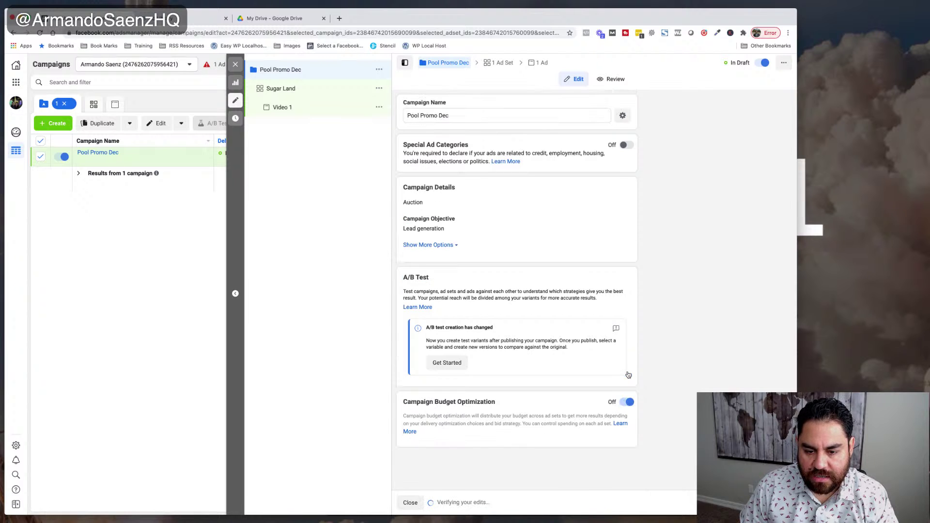
{"action": "triple_click", "coordinate": [593, 393]}
{"action": "left_click", "coordinate": [592, 393]}
{"action": "triple_click", "coordinate": [593, 393]}
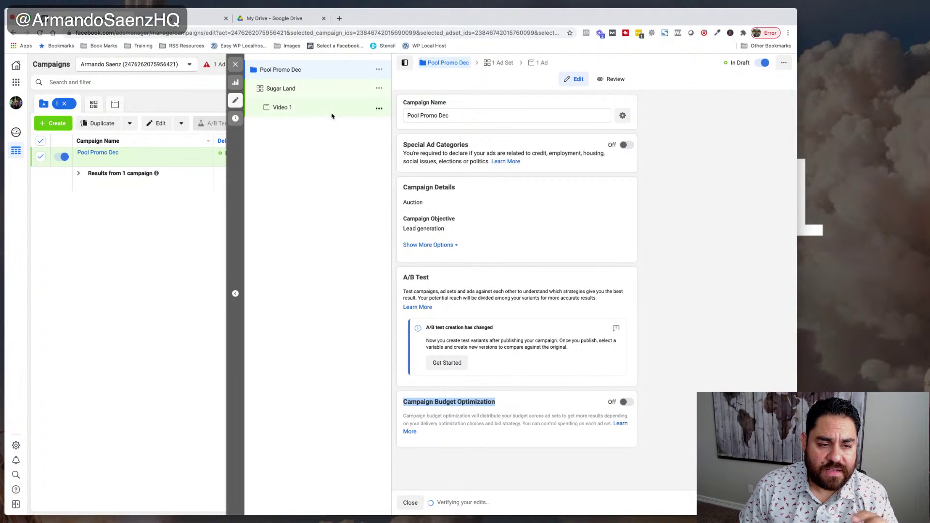
- In the Sugar Land ad set, search the Page list for the creator's name and pick their business Page
{"action": "left_click", "coordinate": [286, 89]}
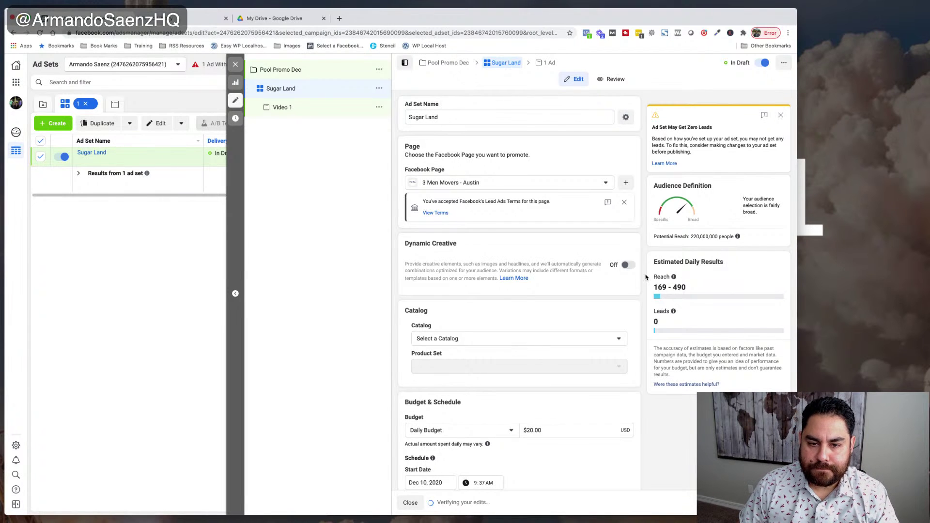
{"action": "left_click", "coordinate": [601, 184]}
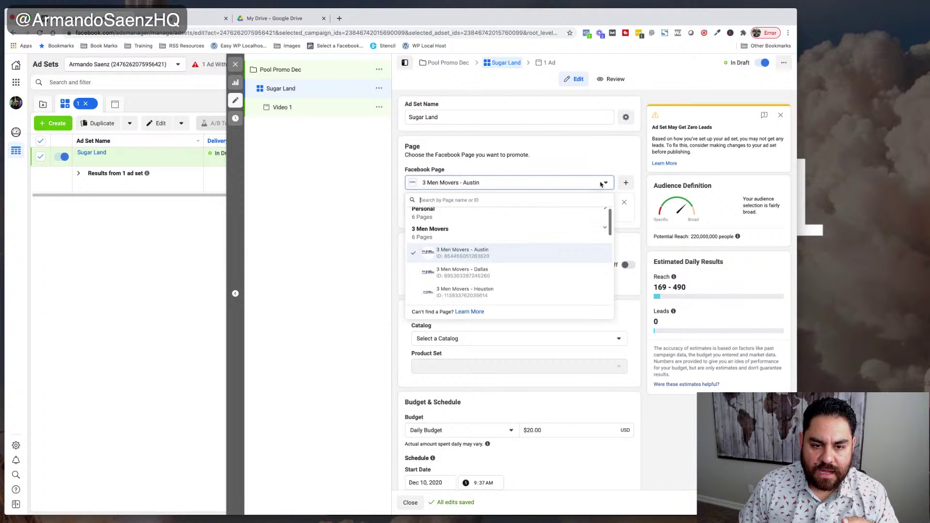
{"action": "type", "text": "armando"}
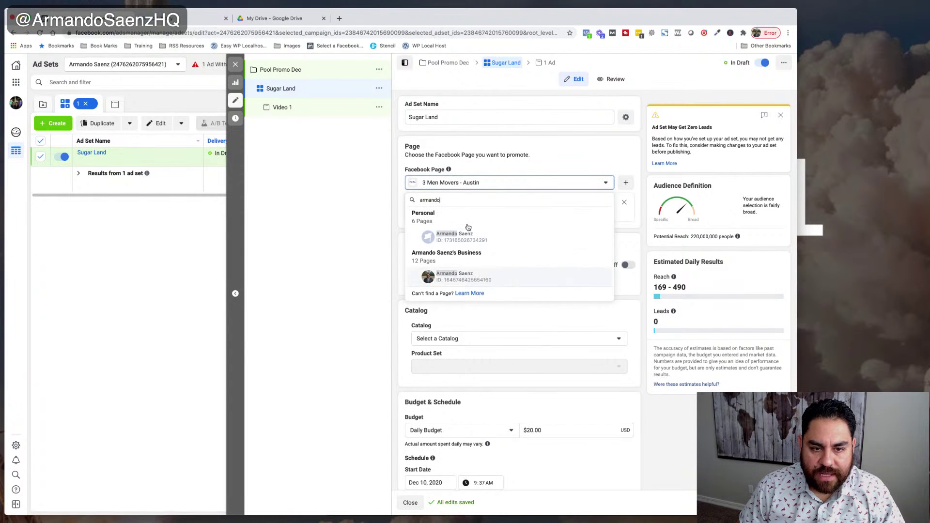
{"action": "left_click", "coordinate": [467, 276]}
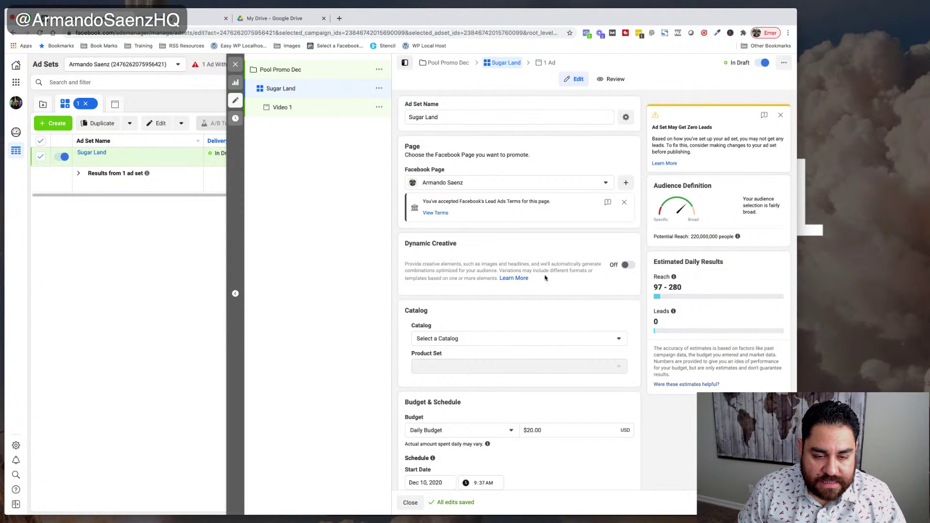
{"action": "scroll", "coordinate": [463, 300], "scroll_direction": "down", "scroll_amount": 3}
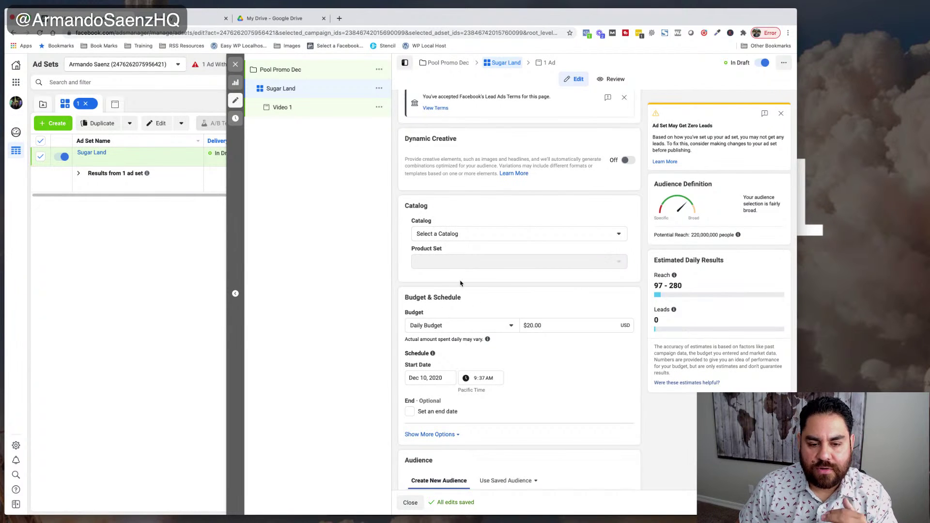
{"action": "scroll", "coordinate": [447, 296], "scroll_direction": "up", "scroll_amount": 2}
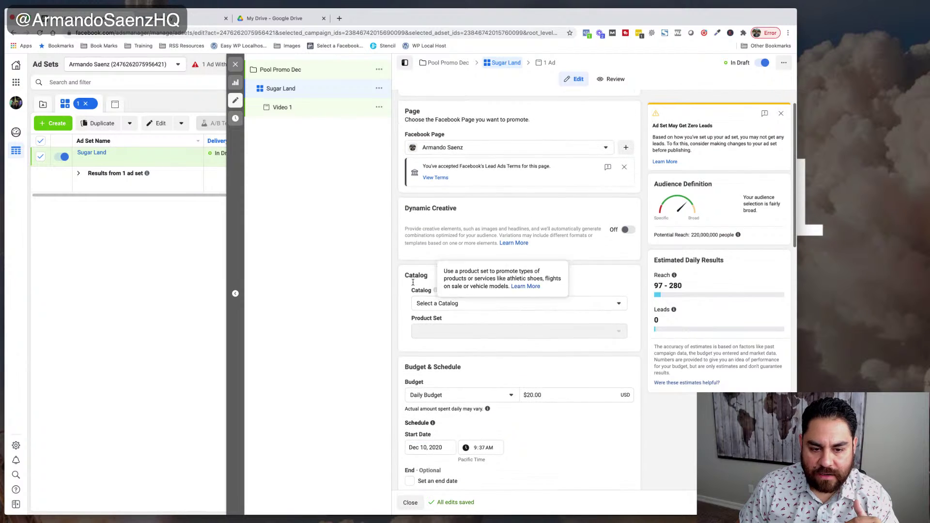
{"action": "left_click", "coordinate": [619, 304]}
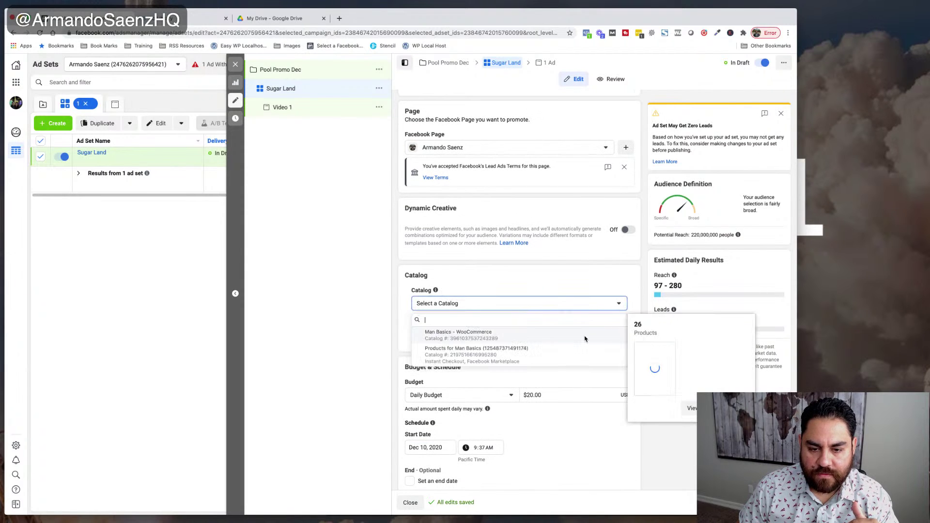
{"action": "left_click", "coordinate": [599, 289]}
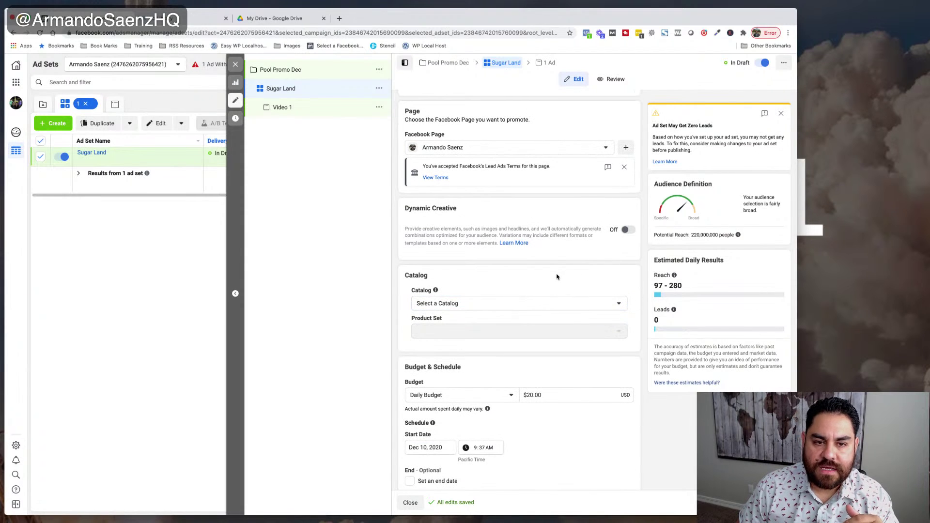
{"action": "scroll", "coordinate": [558, 276], "scroll_direction": "up", "scroll_amount": 1}
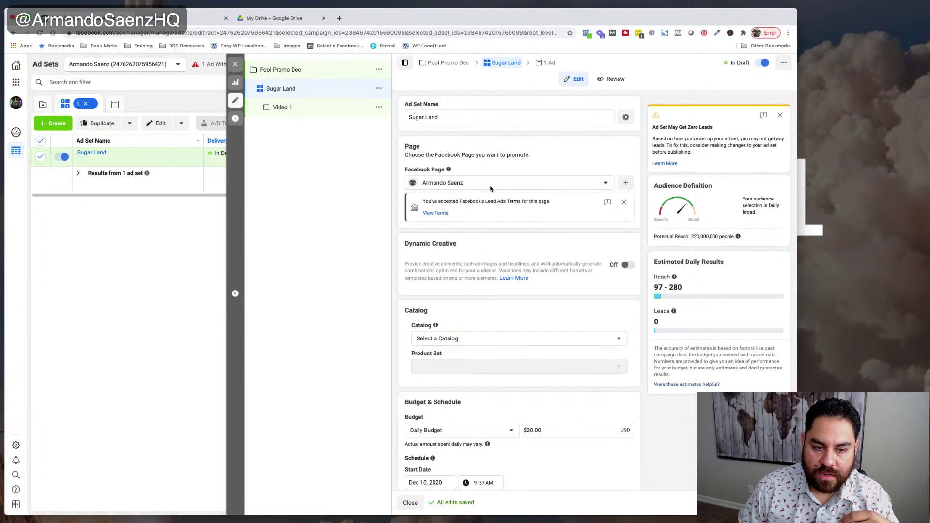
{"action": "scroll", "coordinate": [490, 188], "scroll_direction": "down", "scroll_amount": 5}
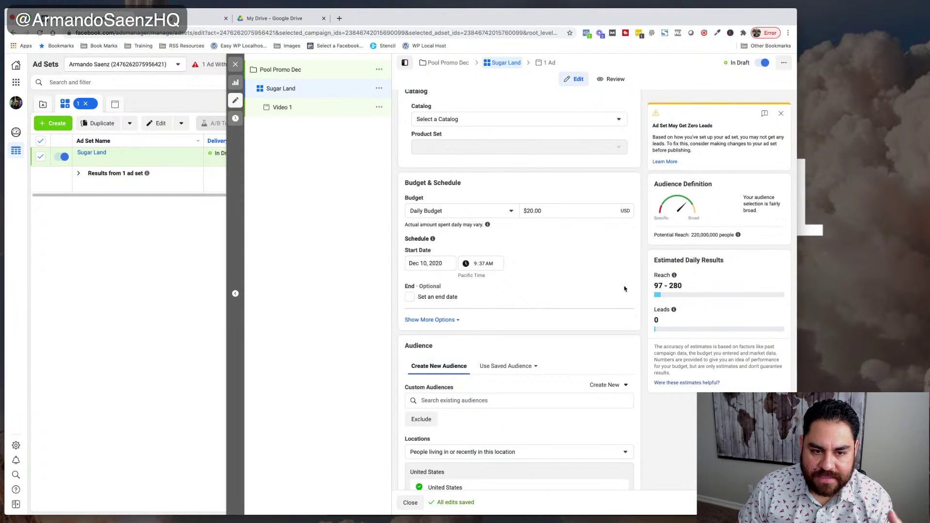
{"action": "scroll", "coordinate": [522, 241], "scroll_direction": "up", "scroll_amount": 1}
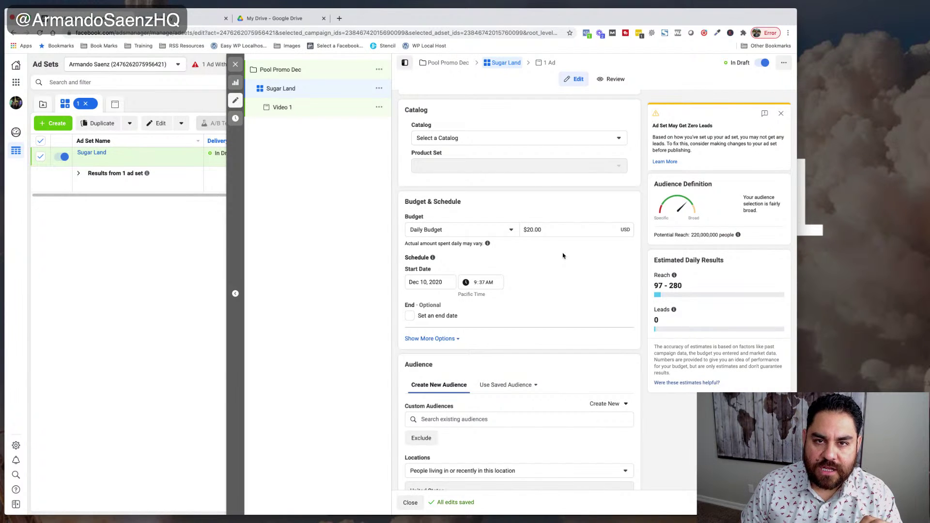
{"action": "scroll", "coordinate": [615, 274], "scroll_direction": "up", "scroll_amount": 1}
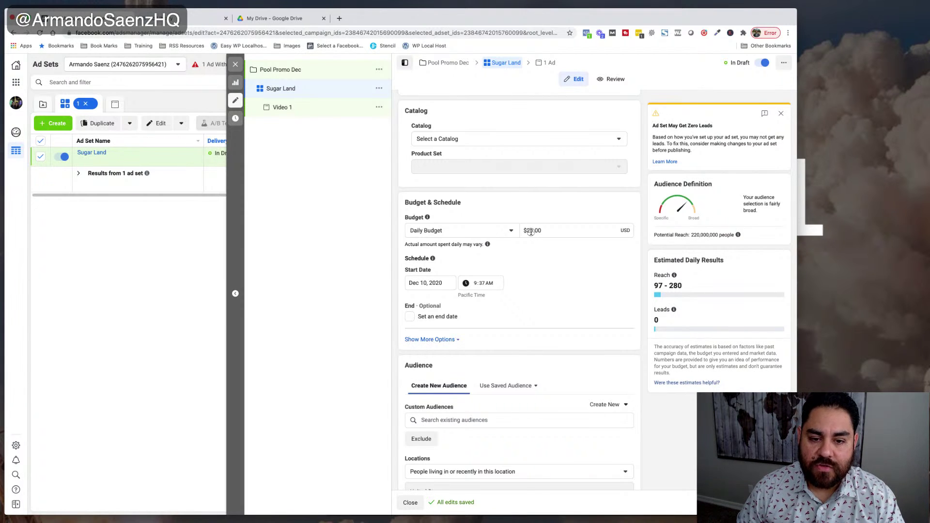
{"action": "left_click", "coordinate": [531, 232]}
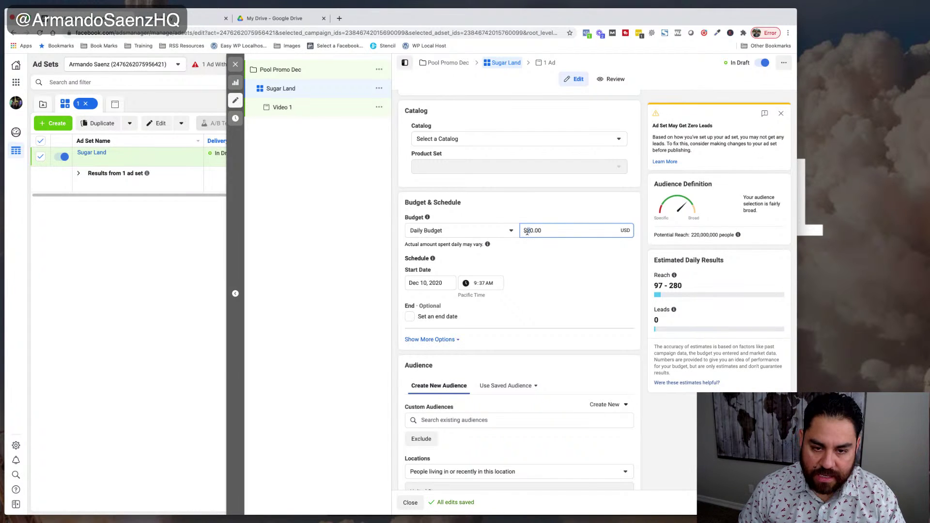
{"action": "left_click_drag", "start_coordinate": [536, 246], "coordinate": [488, 236]}
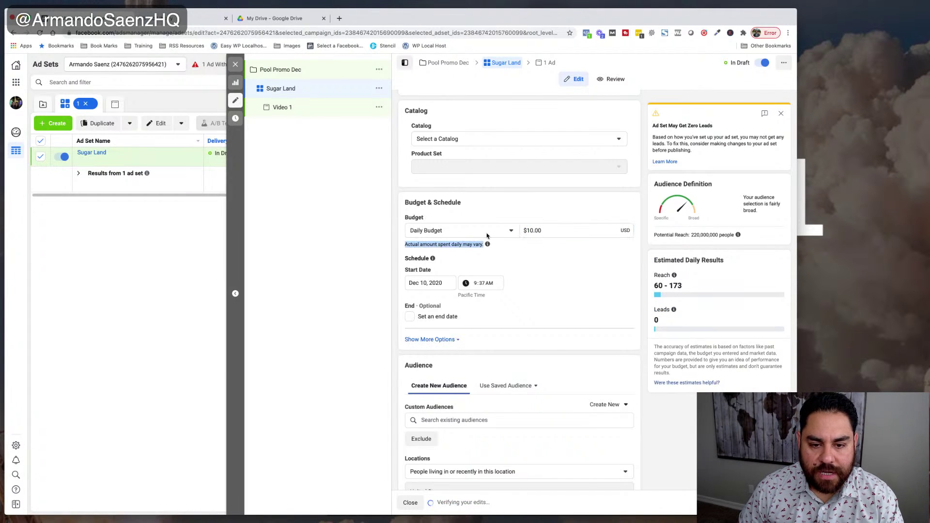
{"action": "left_click", "coordinate": [511, 231]}
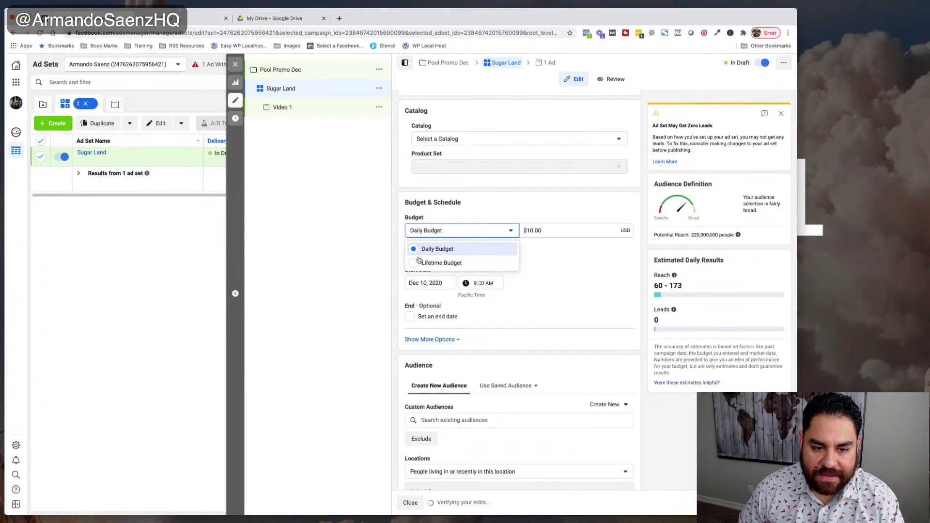
{"action": "left_click", "coordinate": [438, 264]}
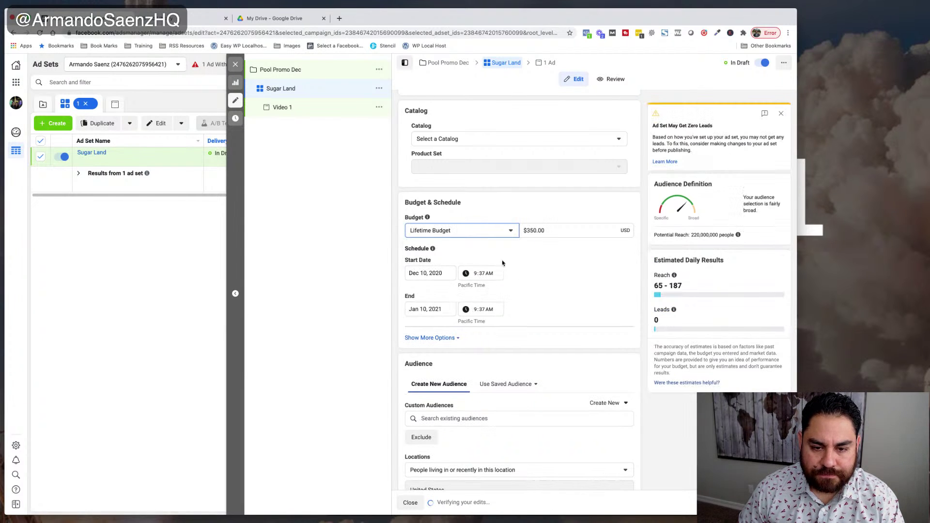
{"action": "left_click", "coordinate": [509, 233]}
{"action": "left_click", "coordinate": [458, 248]}
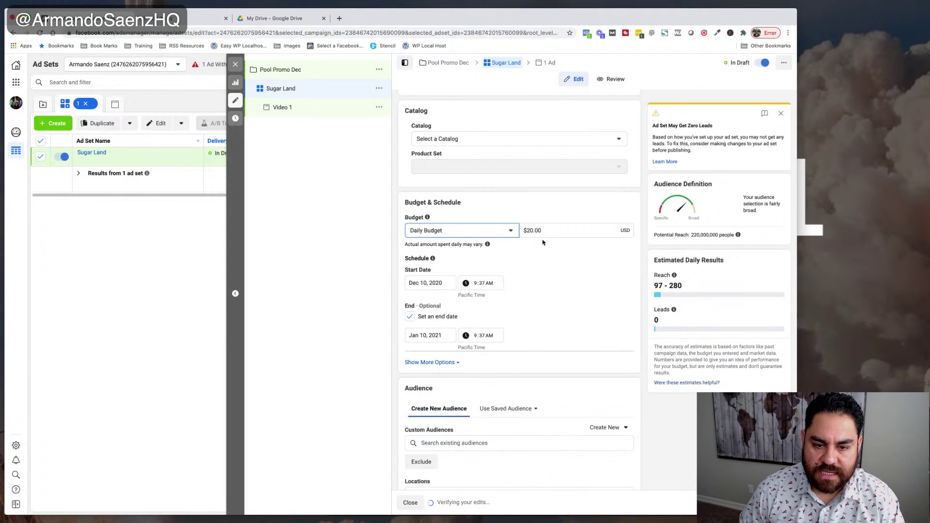
{"action": "left_click", "coordinate": [527, 232]}
{"action": "left_click", "coordinate": [558, 256]}
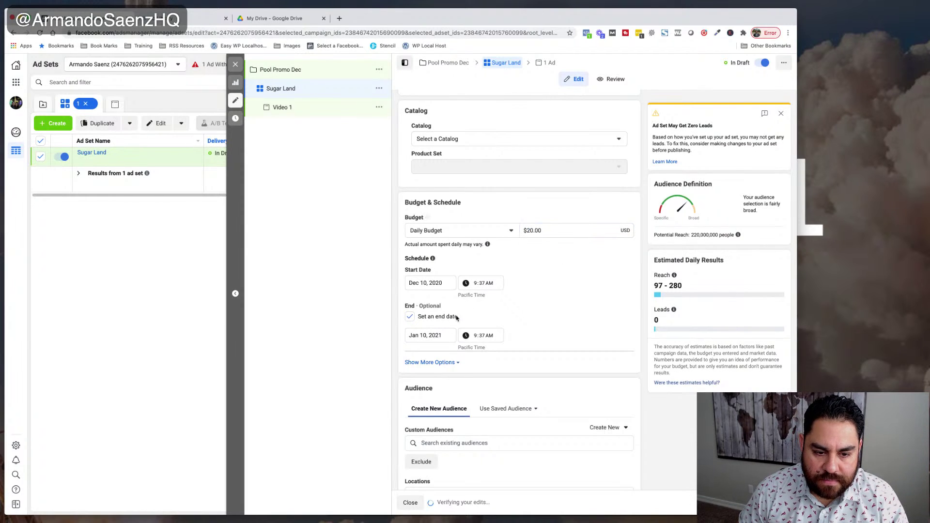
{"action": "left_click", "coordinate": [409, 316]}
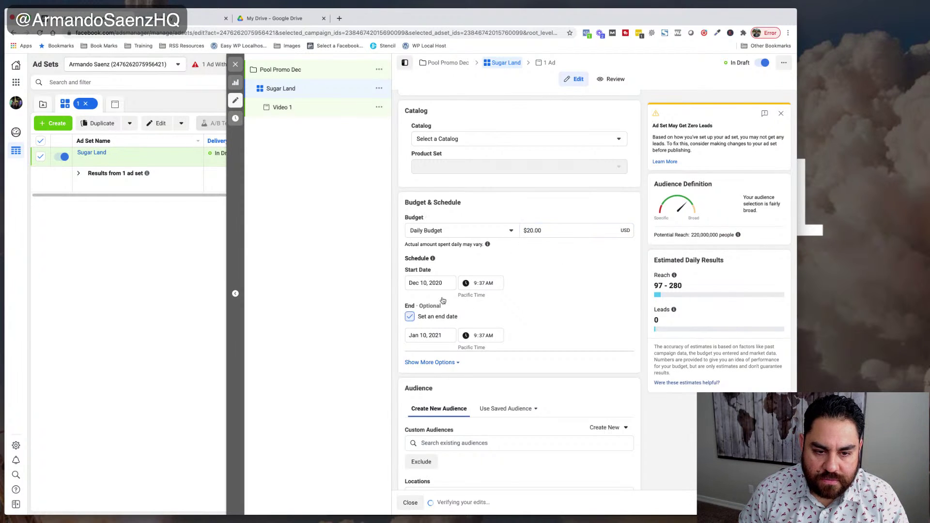
{"action": "left_click", "coordinate": [528, 230]}
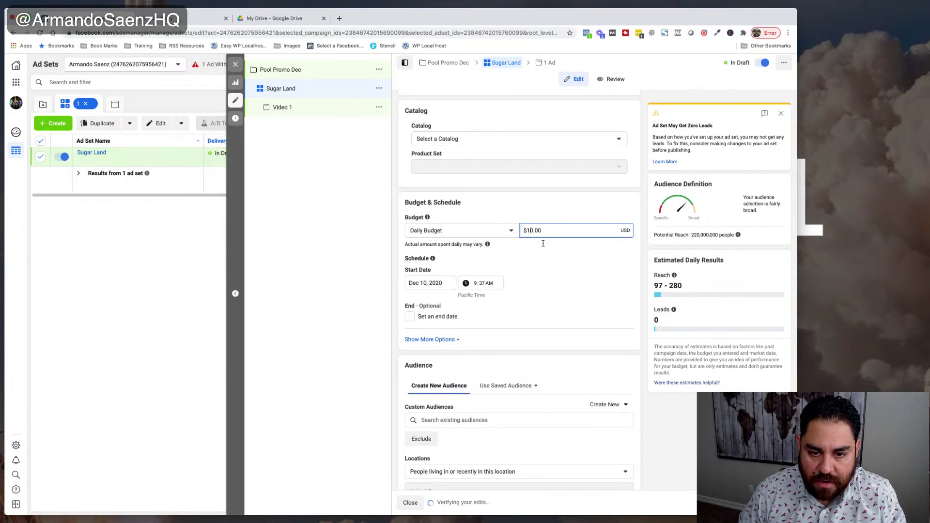
{"action": "left_click", "coordinate": [543, 244]}
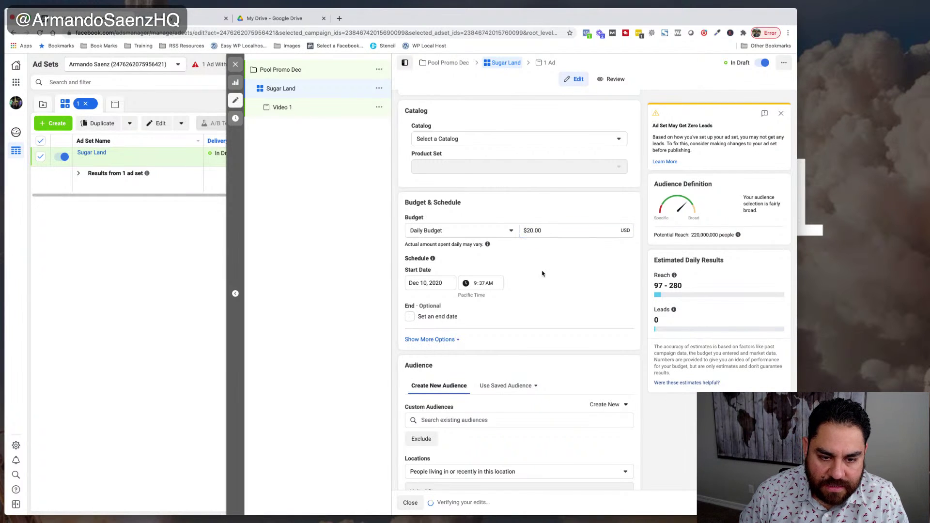
- Expand Show More Options under Budget & Schedule, confirming ads run all the time
{"action": "scroll", "coordinate": [543, 274], "scroll_direction": "down", "scroll_amount": 1}
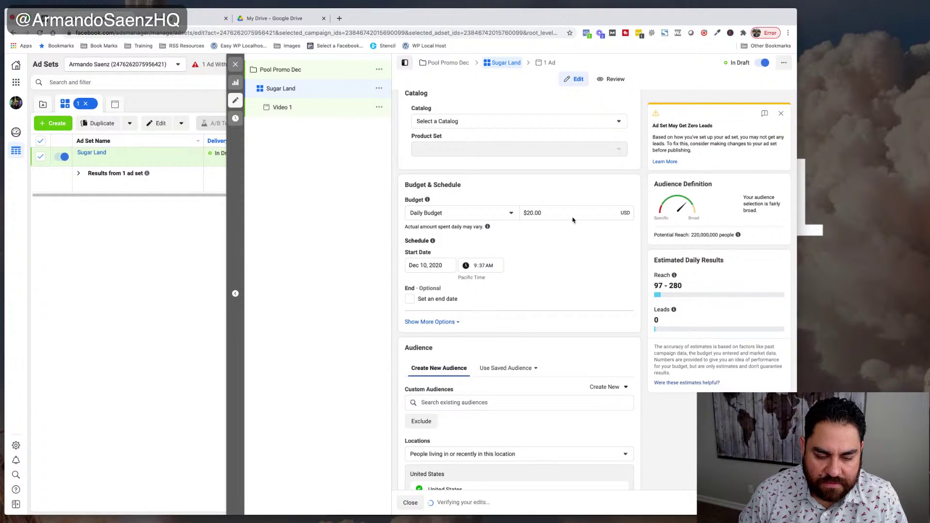
{"action": "scroll", "coordinate": [567, 216], "scroll_direction": "down", "scroll_amount": 2}
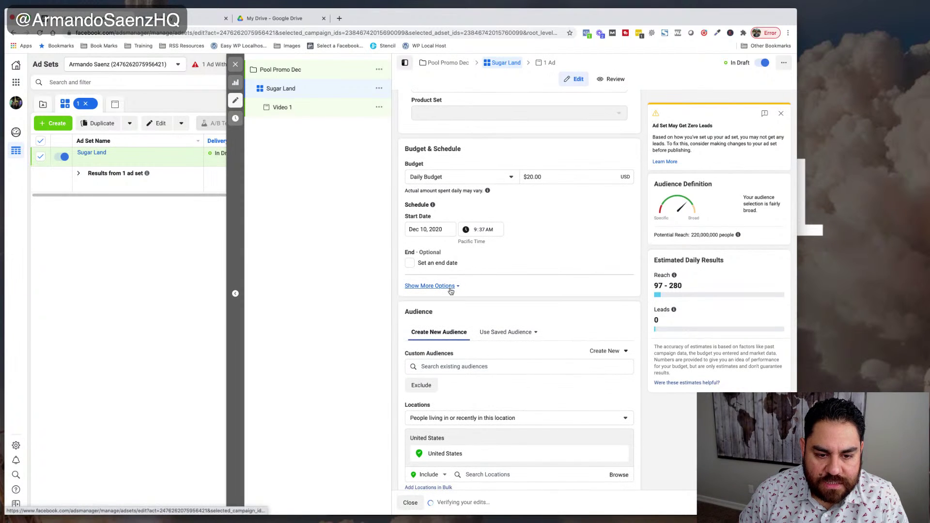
{"action": "left_click", "coordinate": [450, 286]}
{"action": "scroll", "coordinate": [552, 274], "scroll_direction": "down", "scroll_amount": 5}
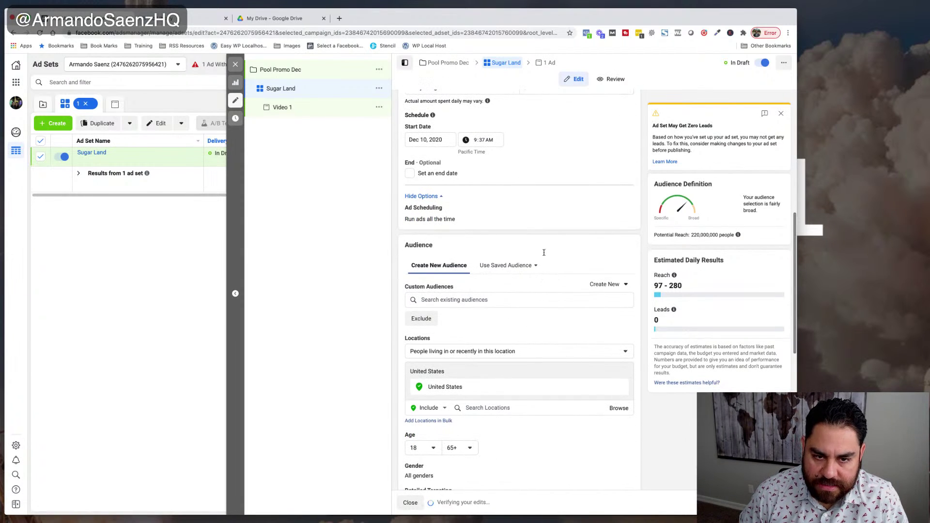
{"action": "scroll", "coordinate": [556, 267], "scroll_direction": "up", "scroll_amount": 6}
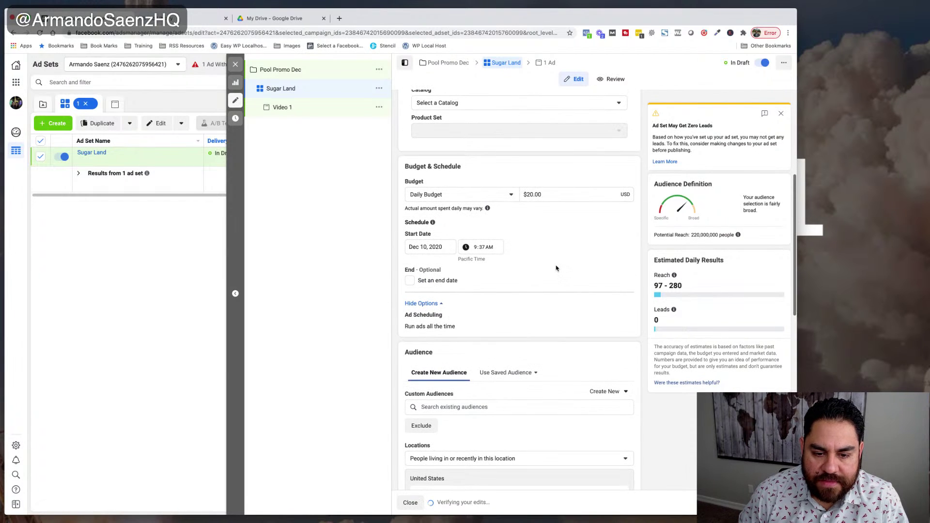
{"action": "scroll", "coordinate": [556, 268], "scroll_direction": "down", "scroll_amount": 10}
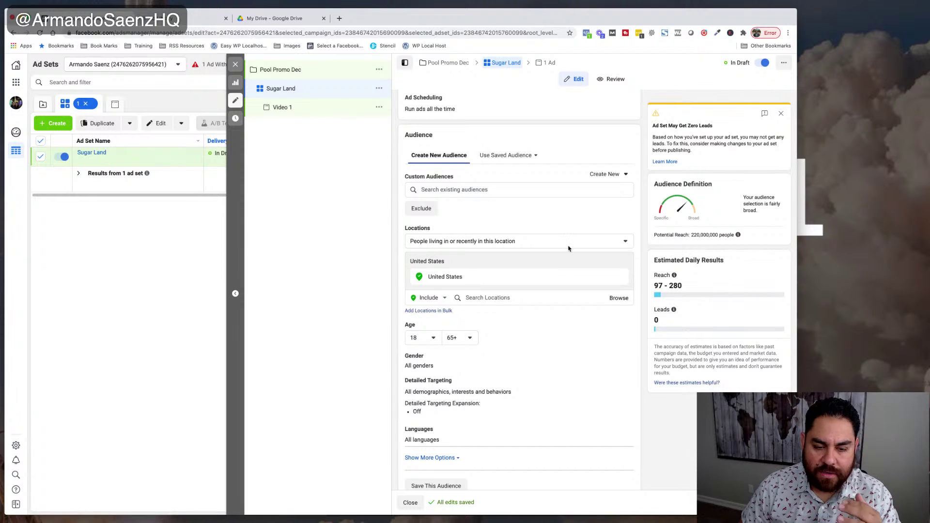
- Search locations for 'Sugar Land', correcting the typo, and target Sugar Land, Texas, United States
{"action": "left_click", "coordinate": [524, 299]}
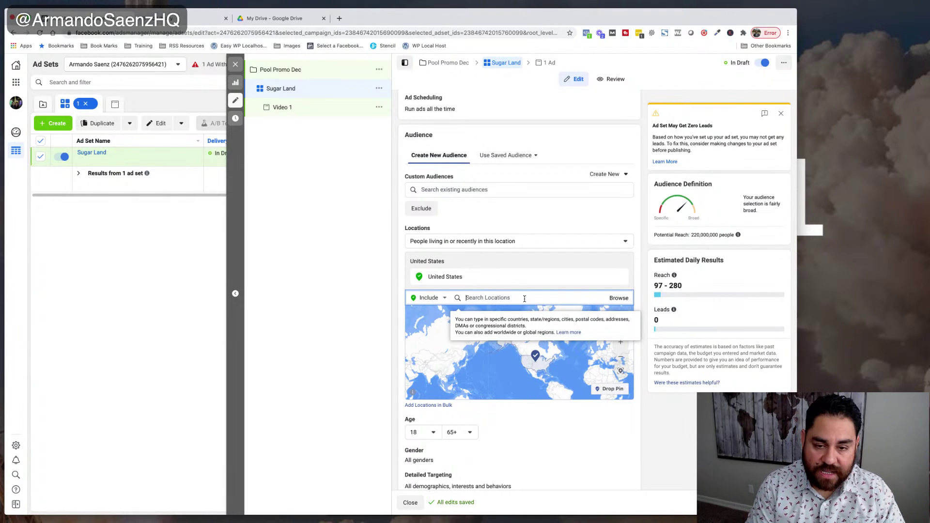
{"action": "type", "text": "Sugare Land"}
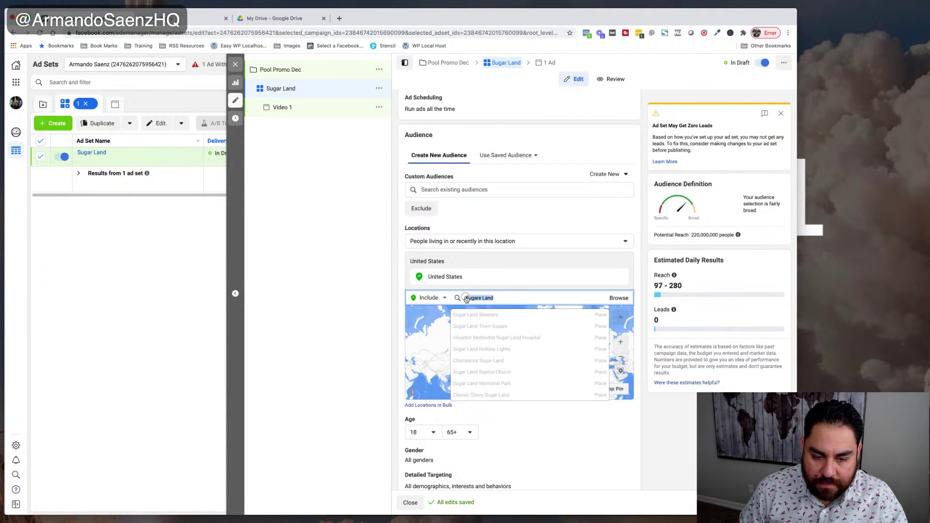
{"action": "left_click_drag", "start_coordinate": [502, 299], "coordinate": [461, 297]}
{"action": "type", "text": "Sugar Land"}
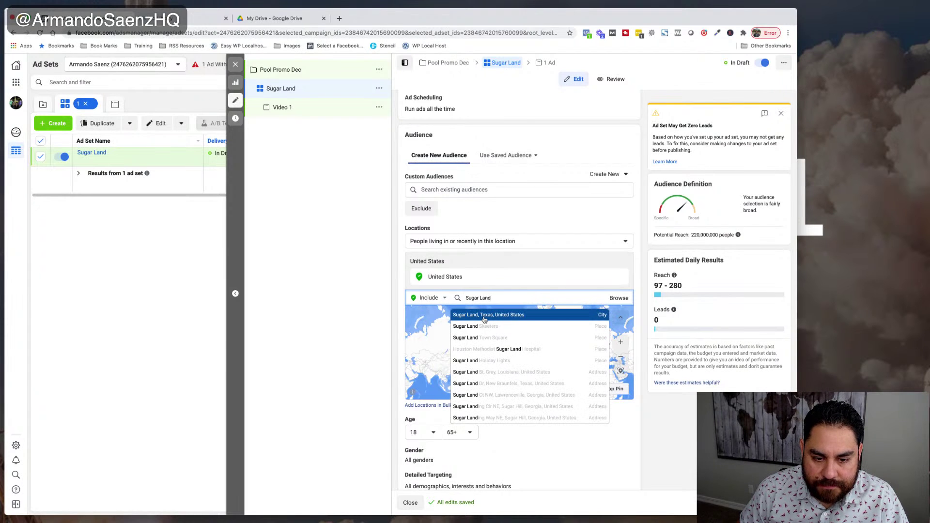
{"action": "left_click", "coordinate": [484, 317]}
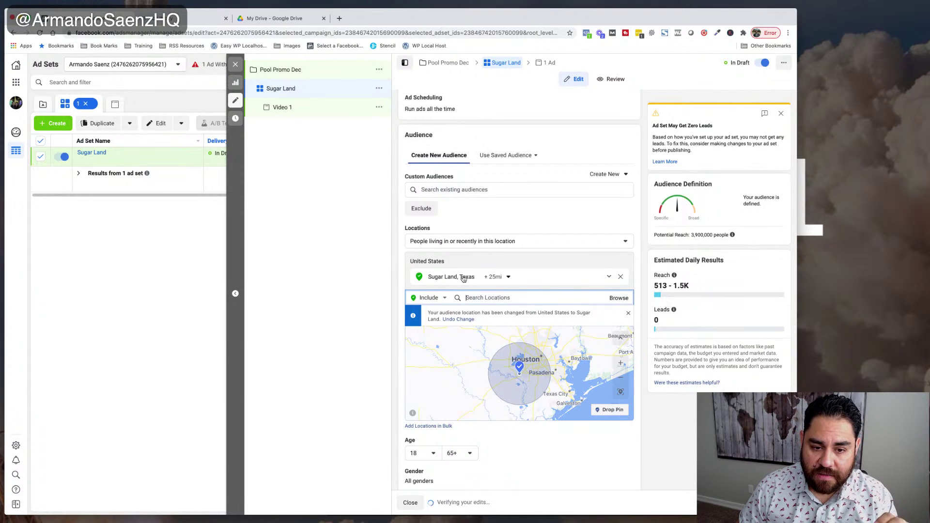
- Change the Sugar Land, Texas radius from +25 mi to Current city only, zooming the map out and in
{"action": "left_click", "coordinate": [608, 277]}
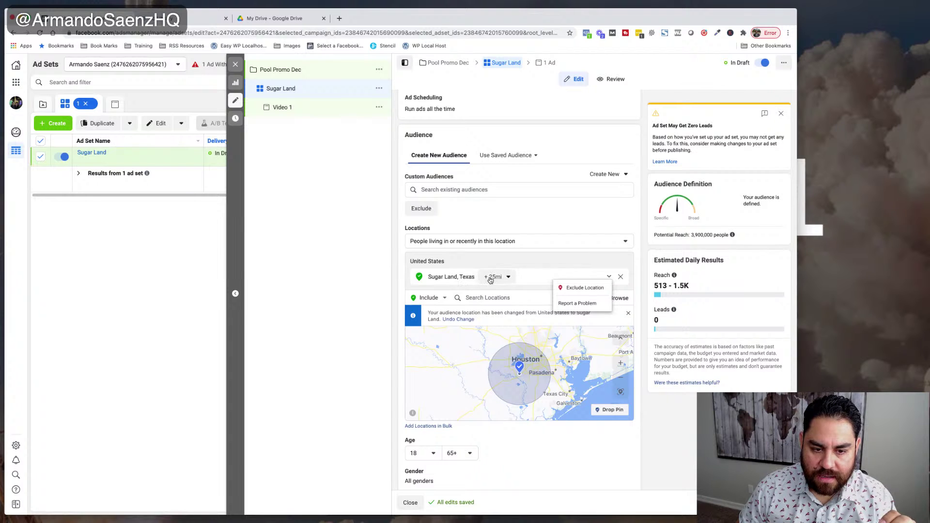
{"action": "left_click", "coordinate": [509, 278]}
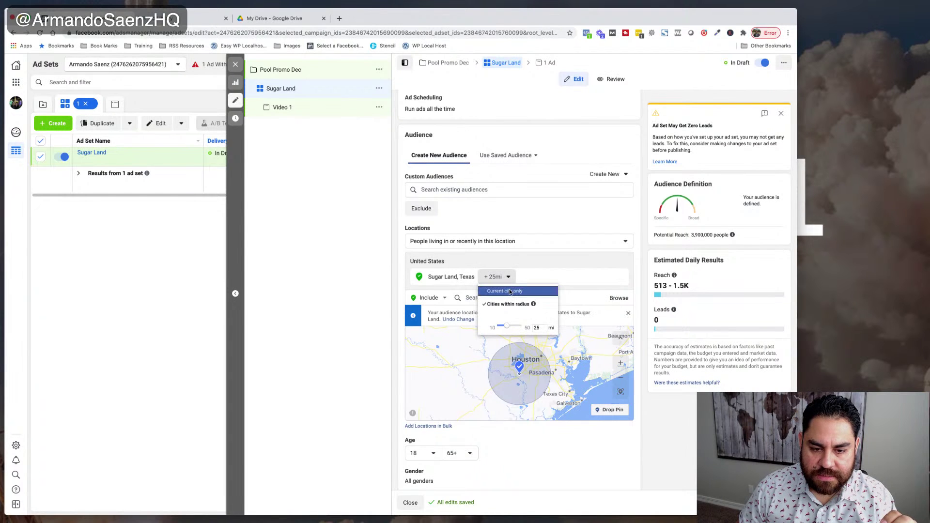
{"action": "left_click", "coordinate": [508, 291]}
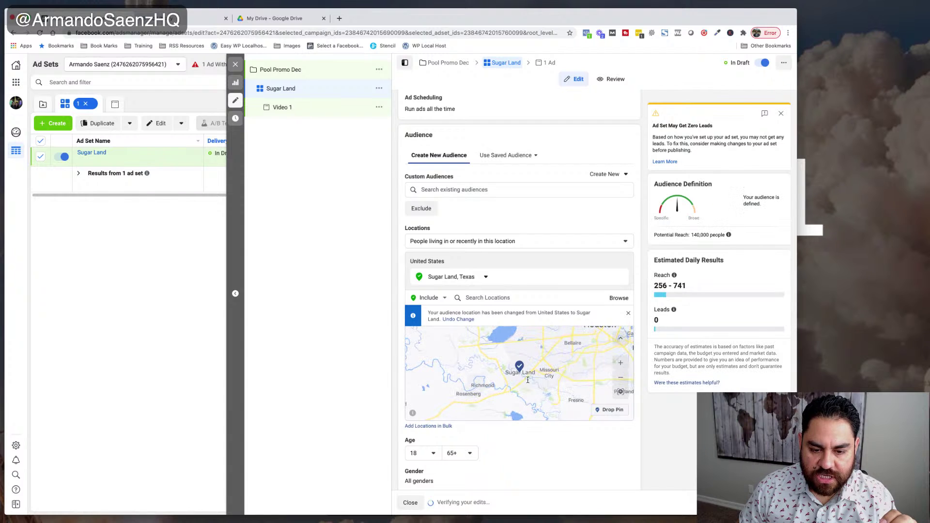
{"action": "left_click", "coordinate": [622, 380]}
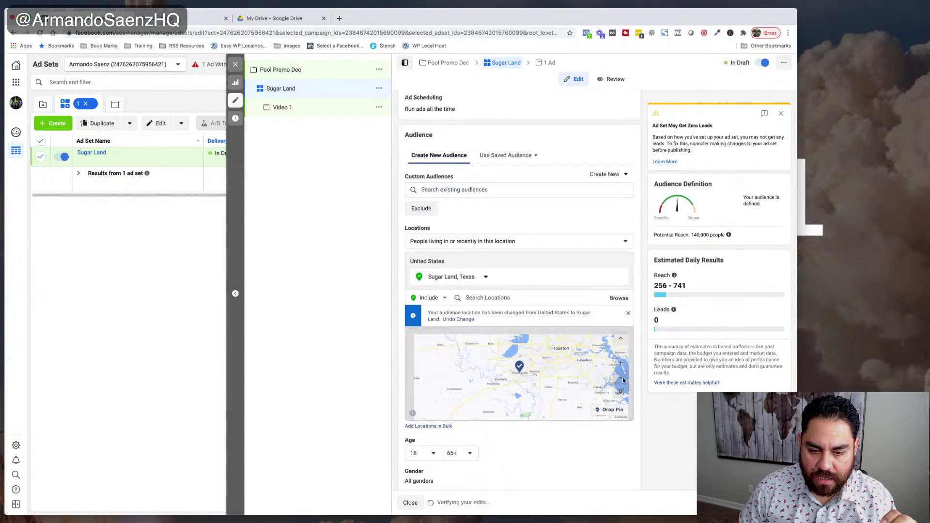
{"action": "left_click", "coordinate": [622, 364]}
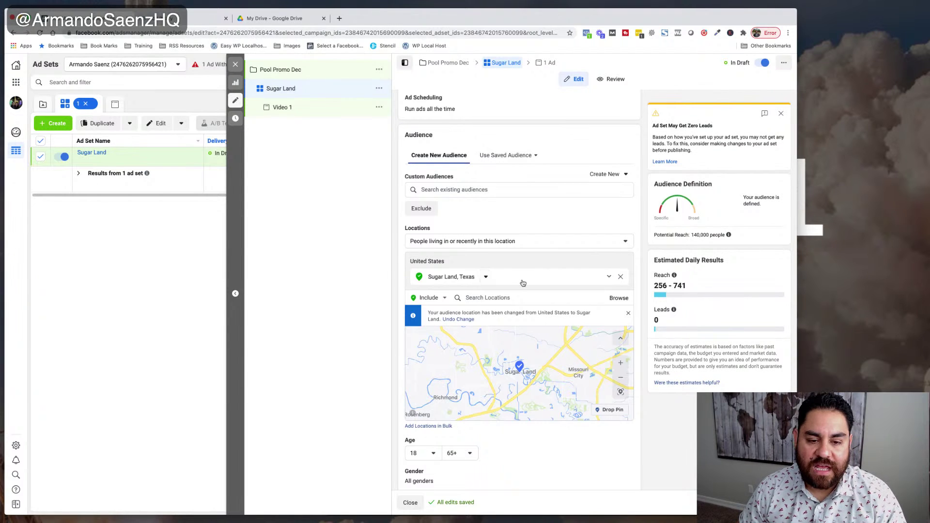
{"action": "scroll", "coordinate": [637, 301], "scroll_direction": "down", "scroll_amount": 2}
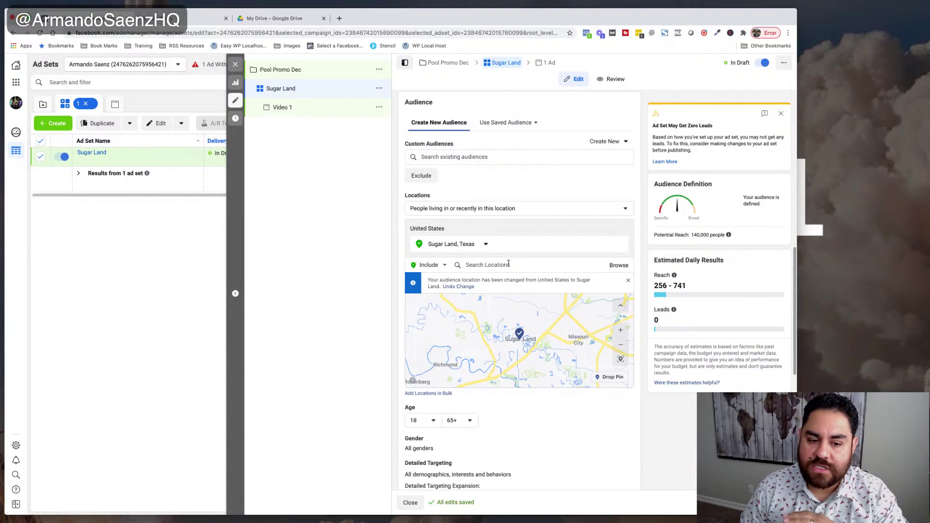
{"action": "scroll", "coordinate": [509, 266], "scroll_direction": "down", "scroll_amount": 2}
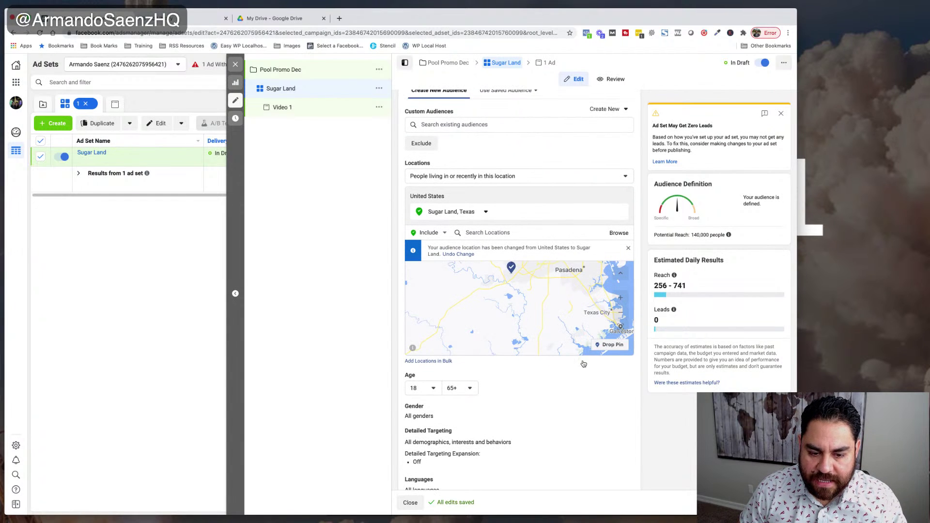
{"action": "scroll", "coordinate": [614, 380], "scroll_direction": "down", "scroll_amount": 5}
{"action": "mouse_move", "coordinate": [417, 274]}
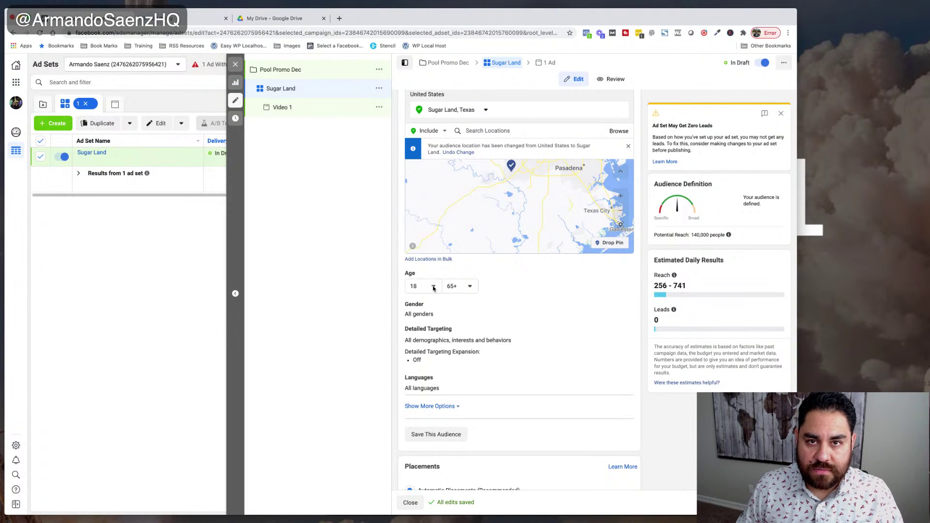
- Set the minimum audience age to 30 and open the Gender setting for editing
{"action": "left_click", "coordinate": [433, 288]}
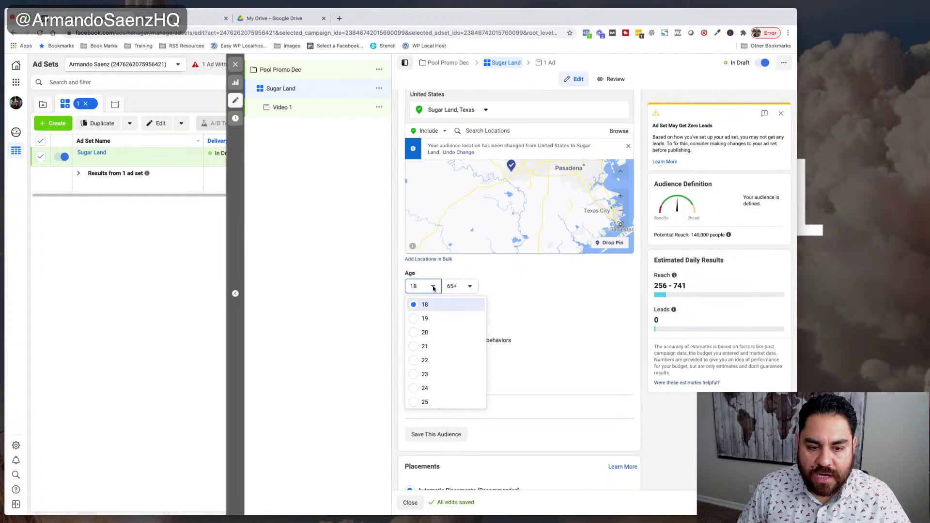
{"action": "scroll", "coordinate": [435, 347], "scroll_direction": "down", "scroll_amount": 3}
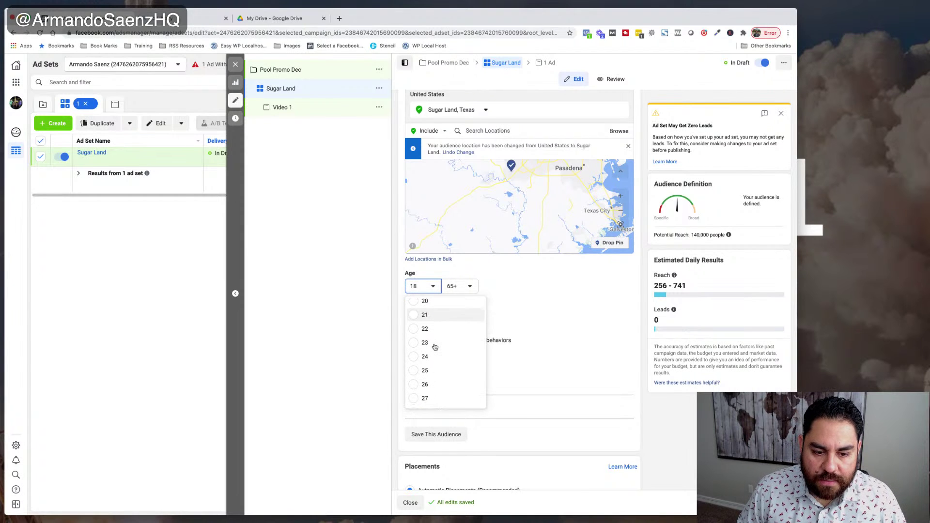
{"action": "left_click", "coordinate": [415, 394]}
{"action": "left_click", "coordinate": [627, 309]}
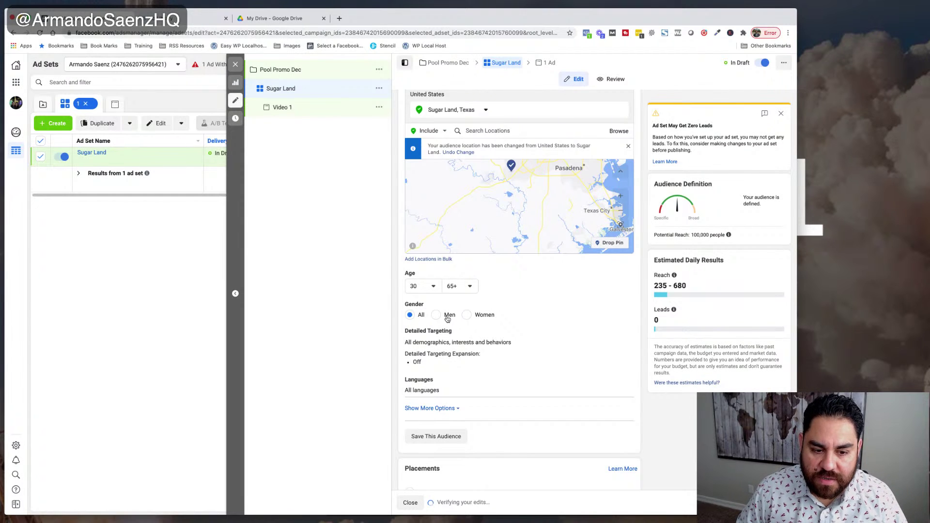
{"action": "left_click", "coordinate": [624, 336]}
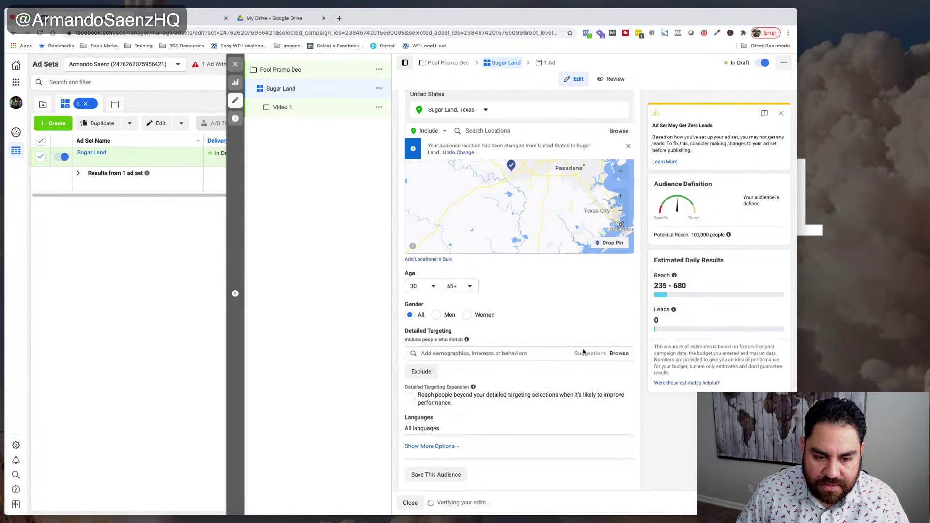
{"action": "scroll", "coordinate": [584, 352], "scroll_direction": "down", "scroll_amount": 2}
{"action": "left_click", "coordinate": [494, 303]}
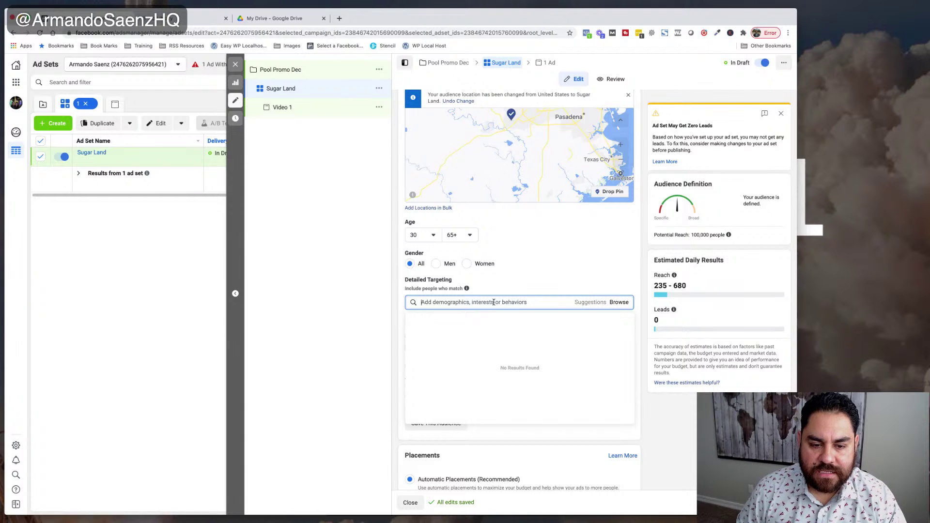
{"action": "left_click", "coordinate": [500, 291]}
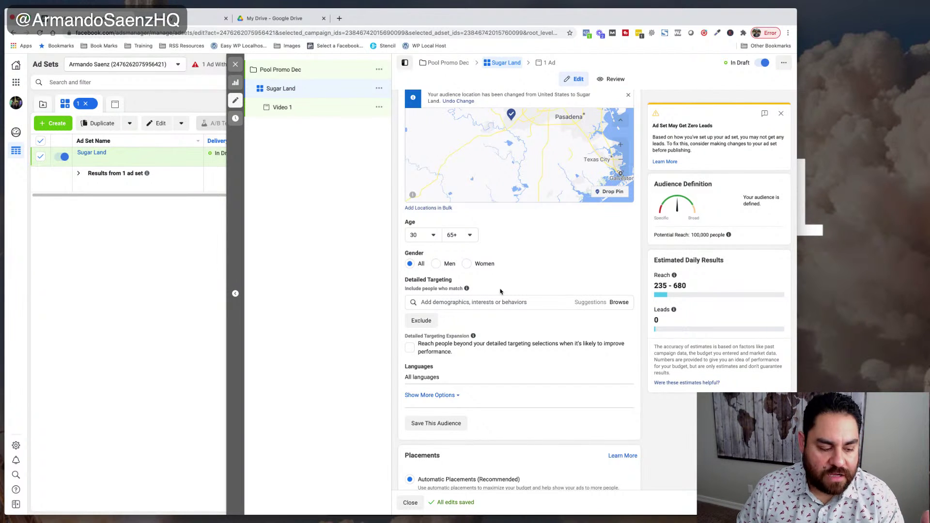
{"action": "left_click", "coordinate": [494, 302]}
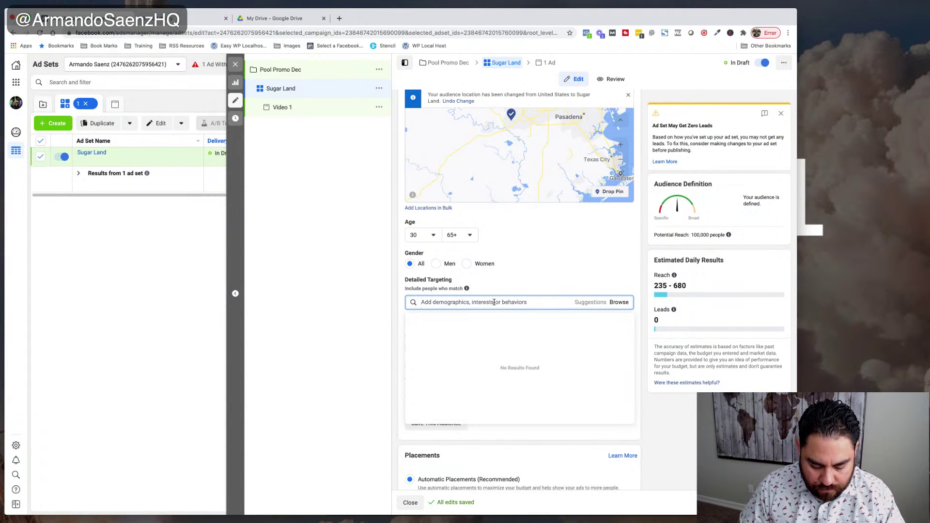
{"action": "type", "text": "home depo"}
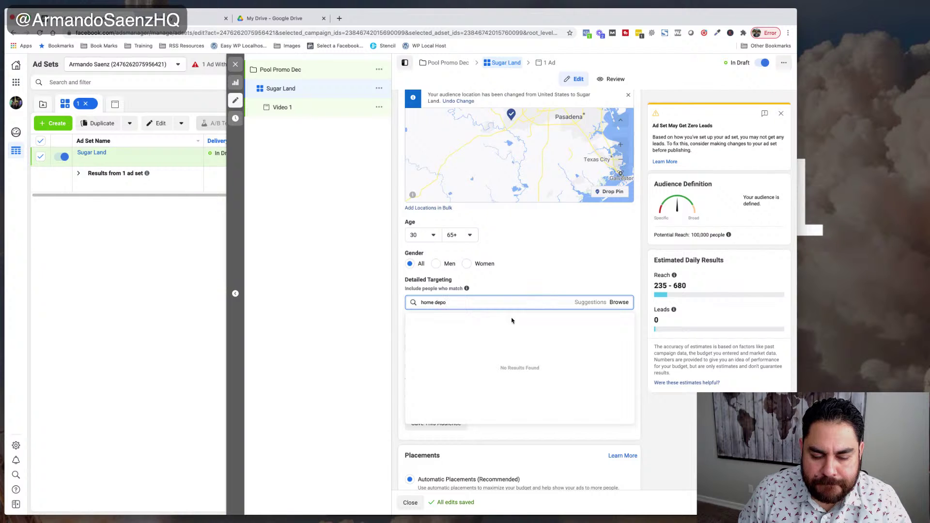
{"action": "type", "text": "t"}
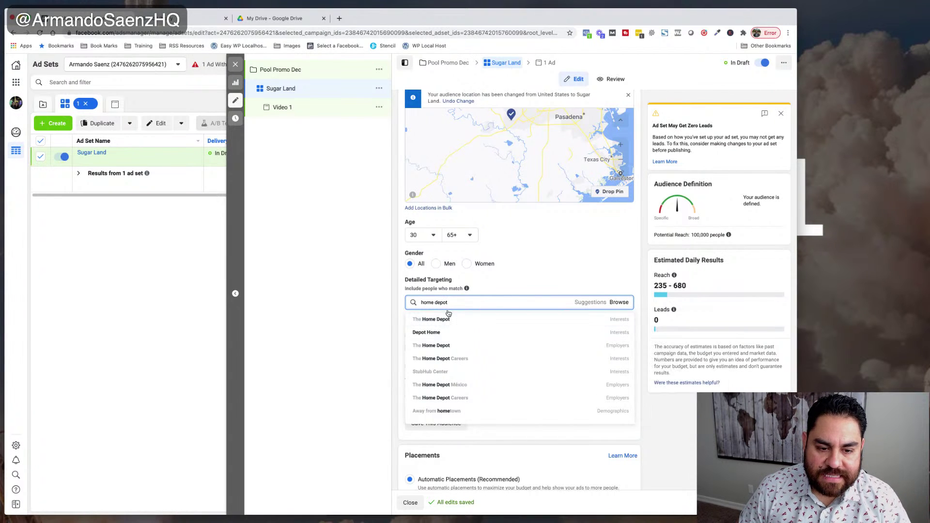
{"action": "triple_click", "coordinate": [450, 304]}
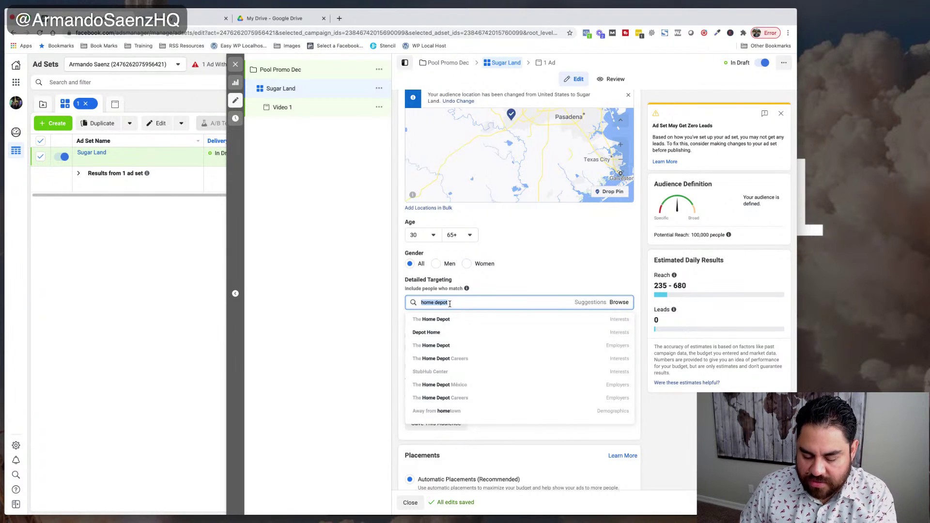
{"action": "key", "text": "BackSpace"}
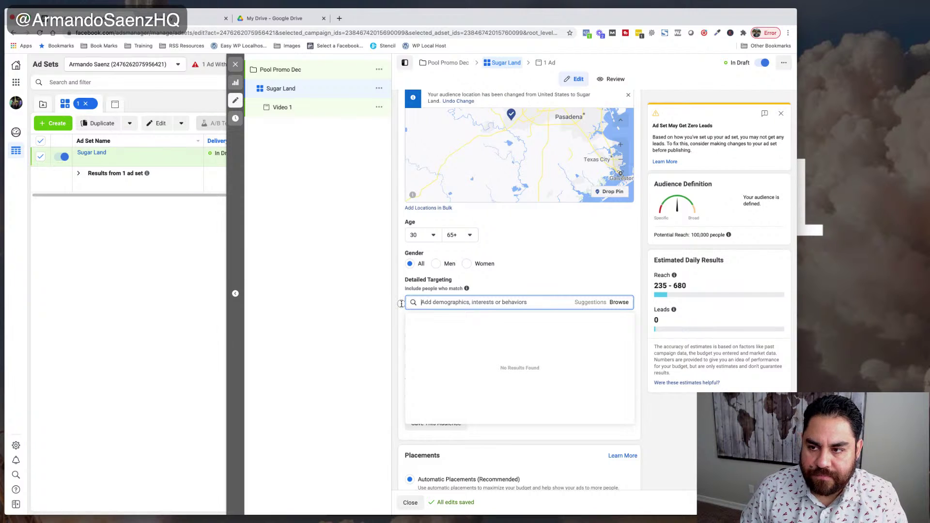
{"action": "left_click", "coordinate": [401, 303]}
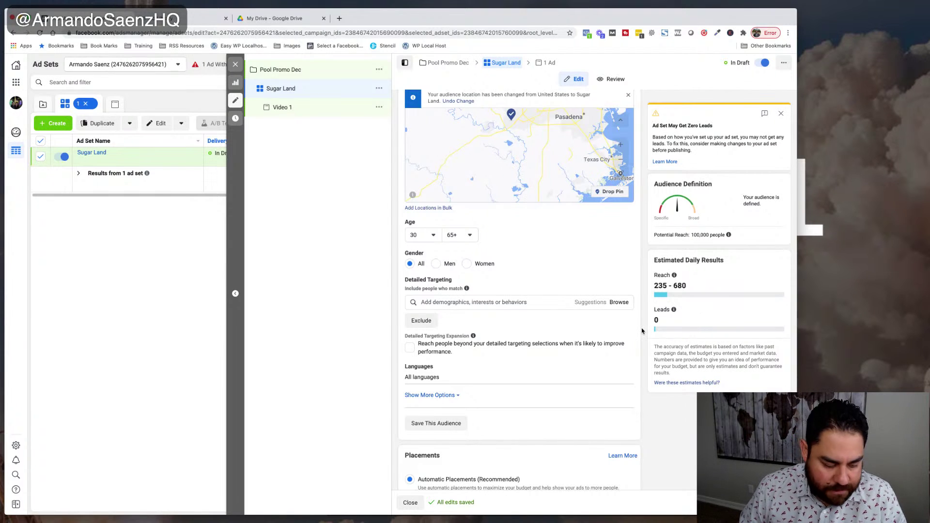
- Scroll down the Sugar Land ad set settings toward the Placements section
{"action": "scroll", "coordinate": [549, 332], "scroll_direction": "down", "scroll_amount": 3}
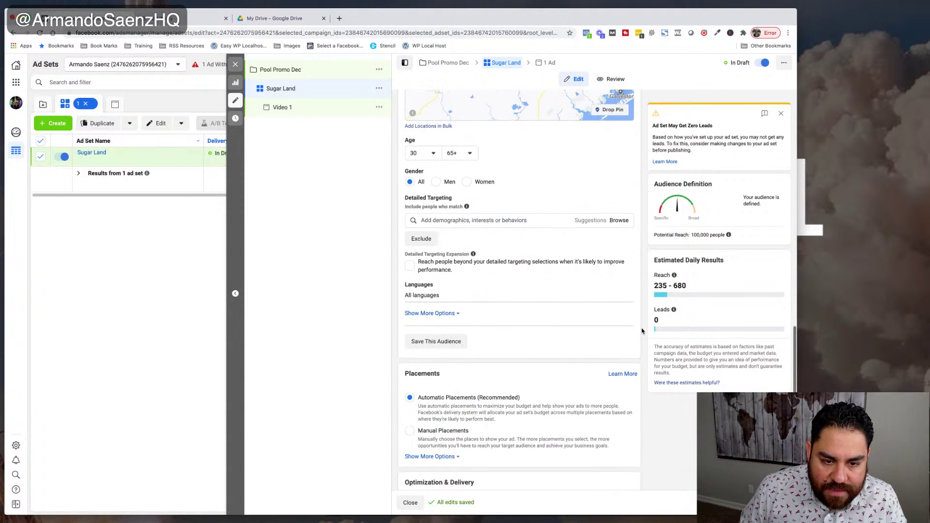
{"action": "scroll", "coordinate": [474, 331], "scroll_direction": "down", "scroll_amount": 3}
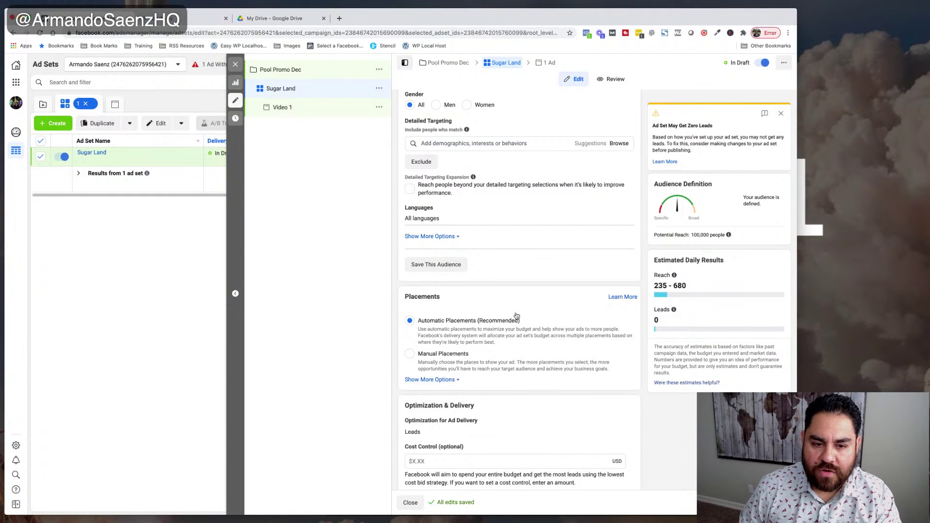
{"action": "scroll", "coordinate": [517, 315], "scroll_direction": "down", "scroll_amount": 1}
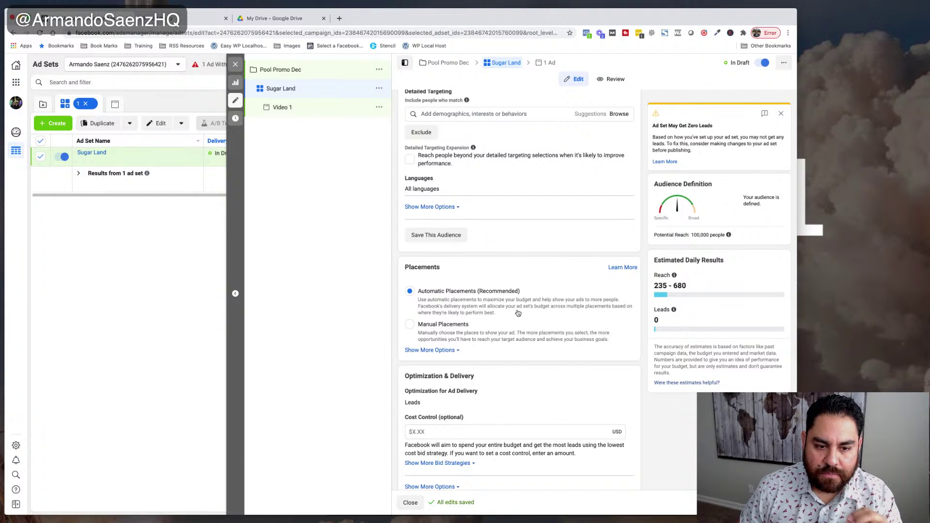
- Switch to manual placements and uncheck Instagram, Facebook Marketplace and Stories
{"action": "left_click", "coordinate": [410, 325]}
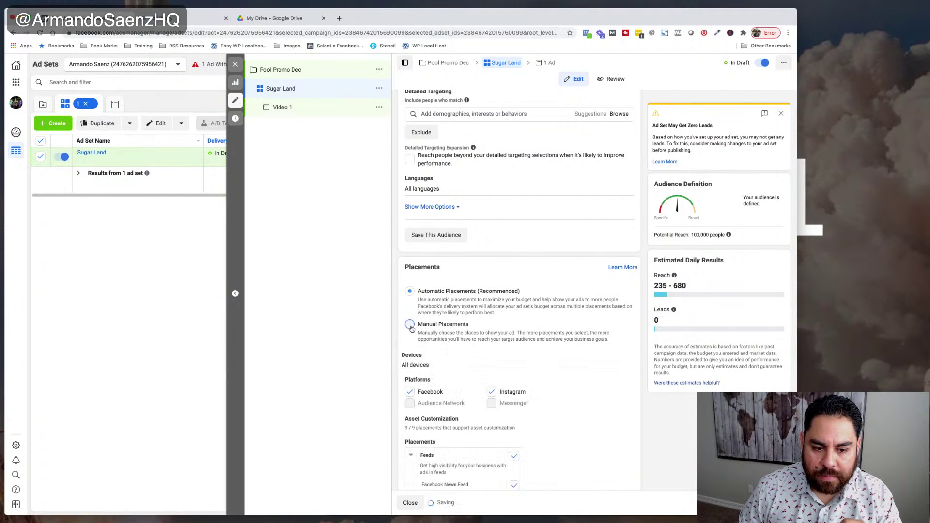
{"action": "scroll", "coordinate": [515, 336], "scroll_direction": "down", "scroll_amount": 2}
{"action": "scroll", "coordinate": [515, 336], "scroll_direction": "down", "scroll_amount": 1}
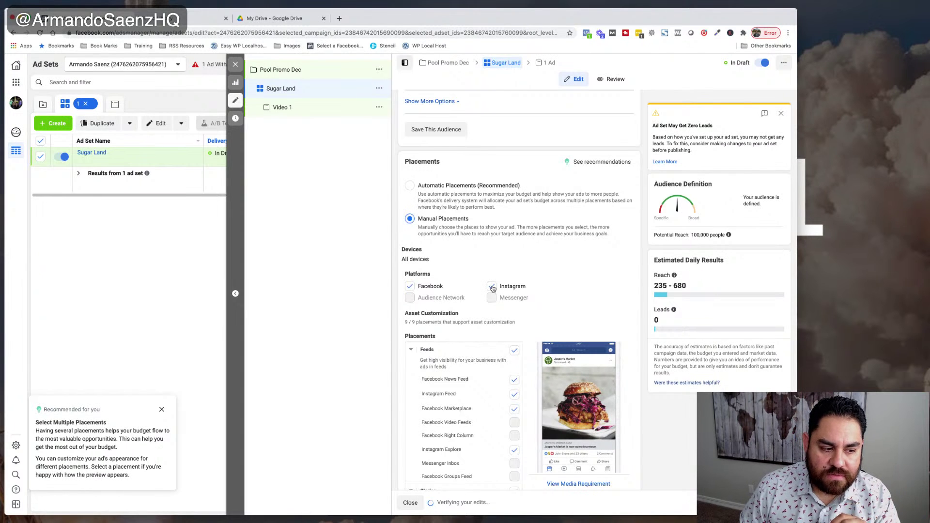
{"action": "left_click", "coordinate": [491, 287]}
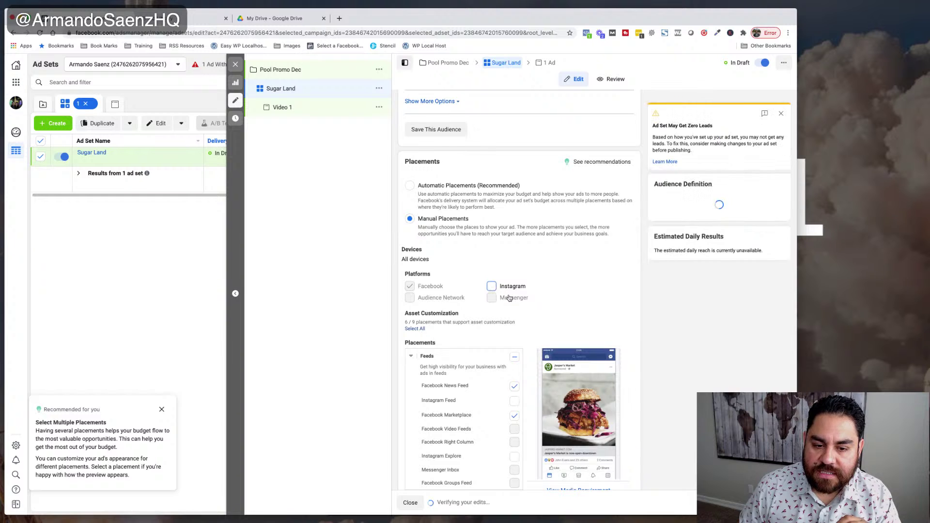
{"action": "scroll", "coordinate": [508, 297], "scroll_direction": "down", "scroll_amount": 2}
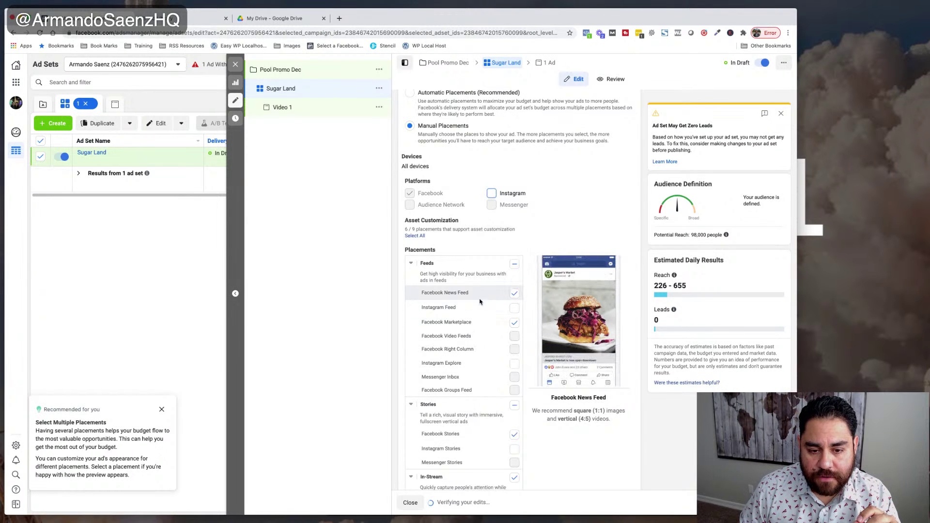
{"action": "left_click", "coordinate": [514, 323]}
{"action": "scroll", "coordinate": [500, 376], "scroll_direction": "down", "scroll_amount": 2}
{"action": "left_click", "coordinate": [514, 323]}
{"action": "left_click", "coordinate": [514, 323]}
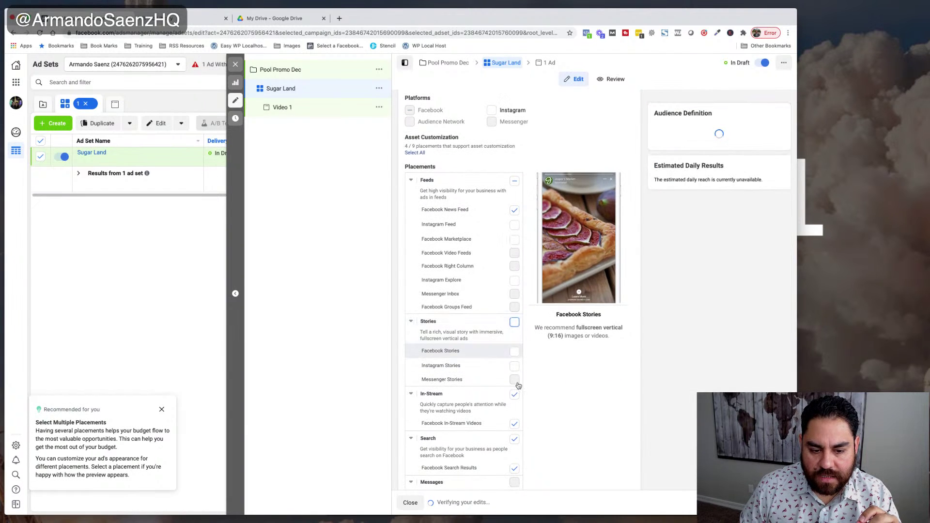
- Uncheck the In-Stream, Search and In-Article placements, leaving Facebook News Feed
{"action": "left_click", "coordinate": [514, 393]}
{"action": "scroll", "coordinate": [514, 394], "scroll_direction": "down", "scroll_amount": 2}
{"action": "left_click", "coordinate": [514, 336]}
{"action": "left_click", "coordinate": [514, 421]}
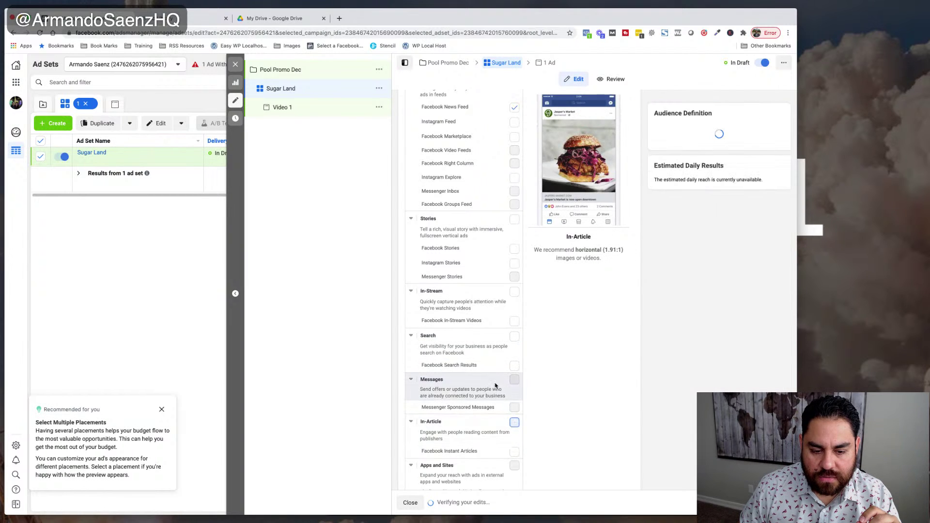
{"action": "scroll", "coordinate": [498, 380], "scroll_direction": "down", "scroll_amount": 2}
{"action": "scroll", "coordinate": [498, 380], "scroll_direction": "down", "scroll_amount": 2}
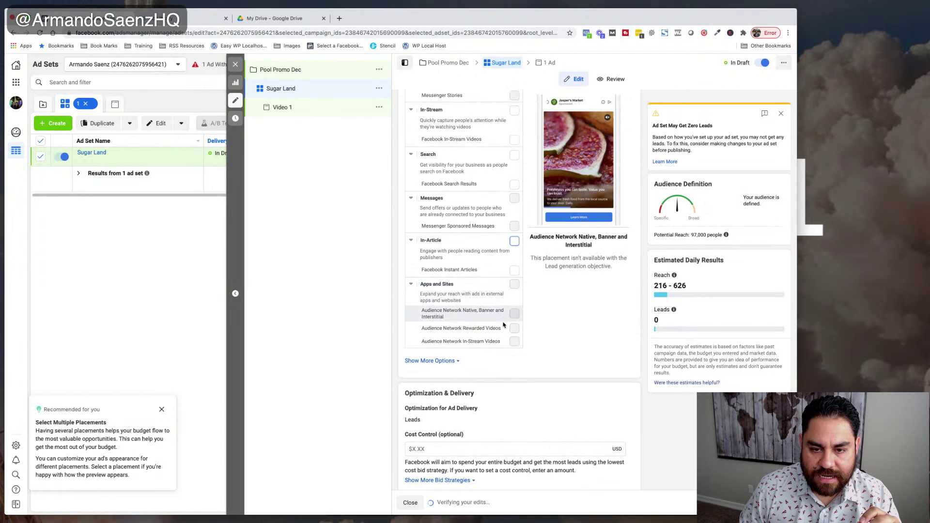
- Open the ad set's Devices setting for editing
{"action": "scroll", "coordinate": [503, 303], "scroll_direction": "up", "scroll_amount": 2}
{"action": "scroll", "coordinate": [504, 303], "scroll_direction": "up", "scroll_amount": 4}
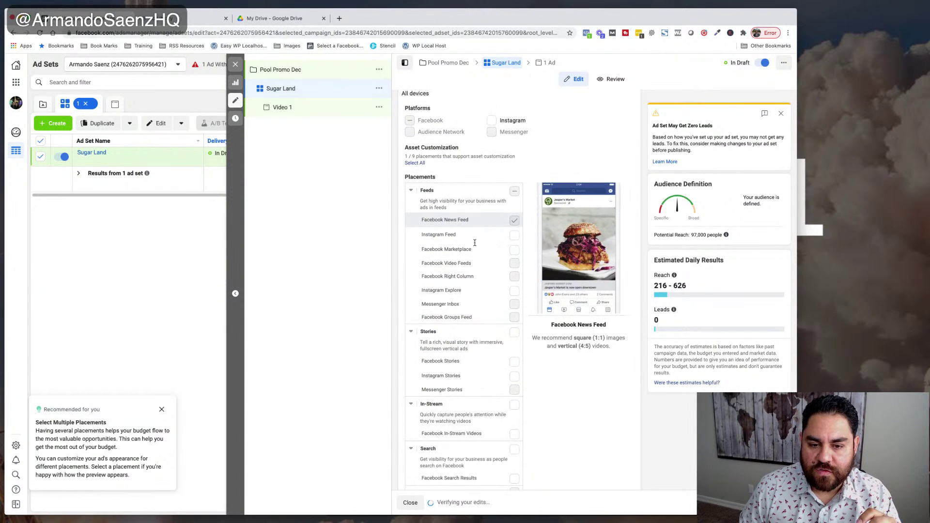
{"action": "scroll", "coordinate": [525, 339], "scroll_direction": "up", "scroll_amount": 2}
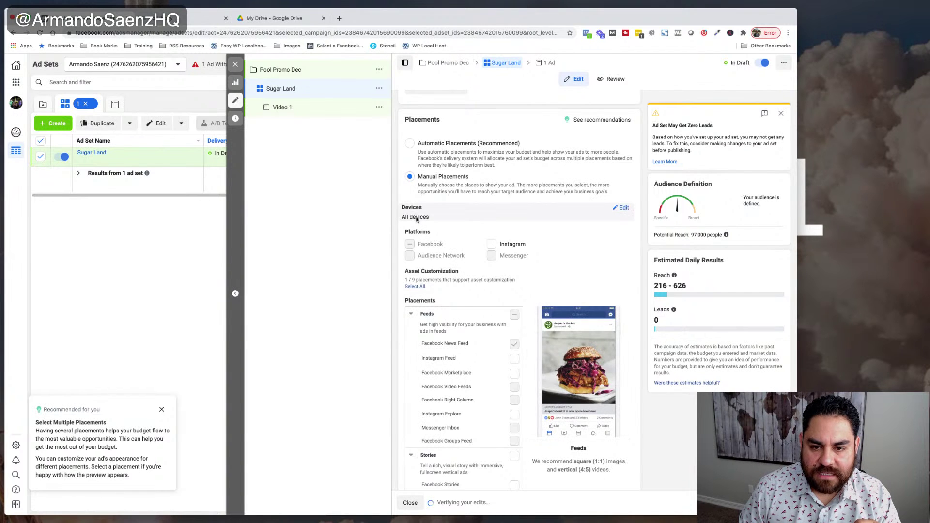
{"action": "left_click", "coordinate": [622, 208]}
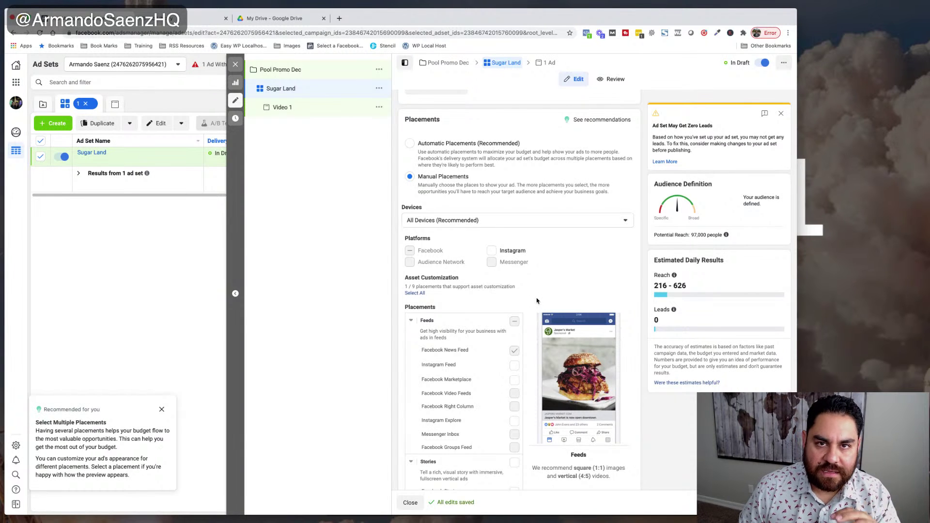
{"action": "scroll", "coordinate": [536, 300], "scroll_direction": "down", "scroll_amount": 10}
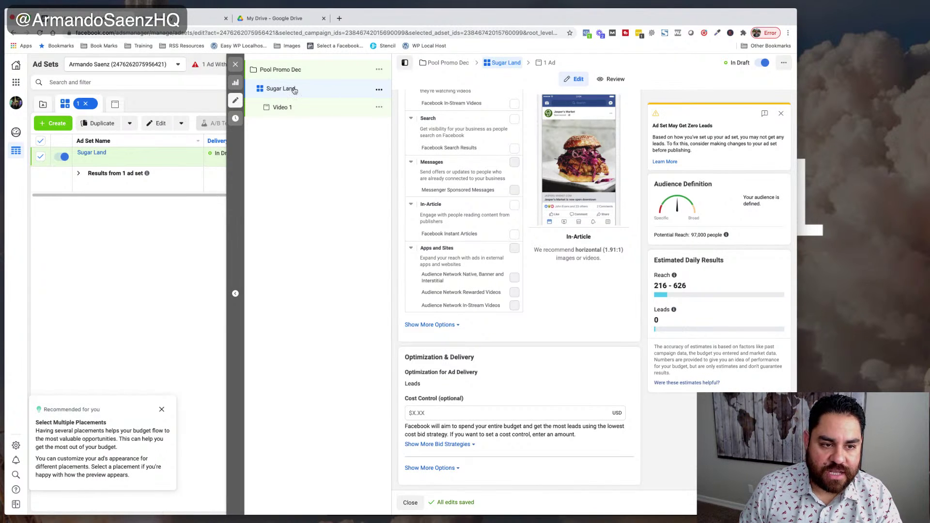
- Open the Video 1 ad from the campaign tree on the left
{"action": "left_click", "coordinate": [285, 109]}
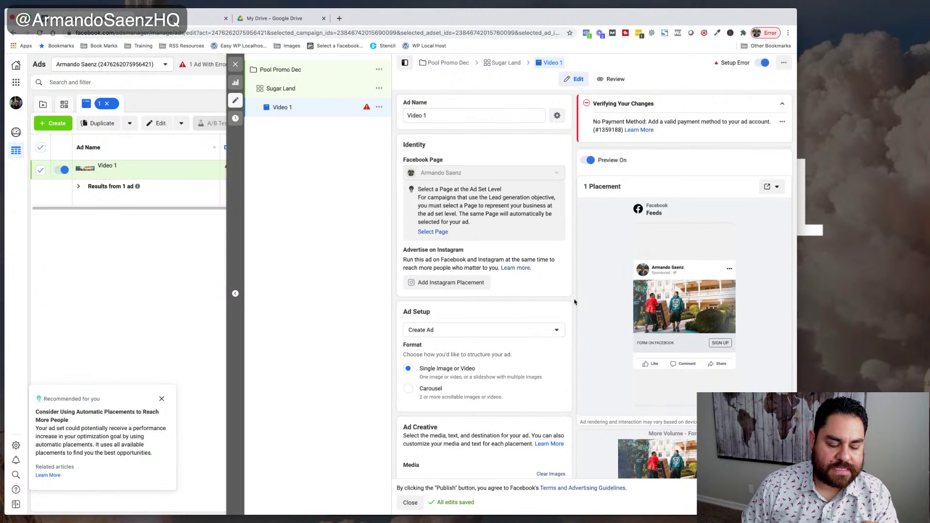
- Switch to the Ad Library tab showing Houston Chronicle Promotions' November 2020 ads
{"action": "left_click", "coordinate": [204, 23]}
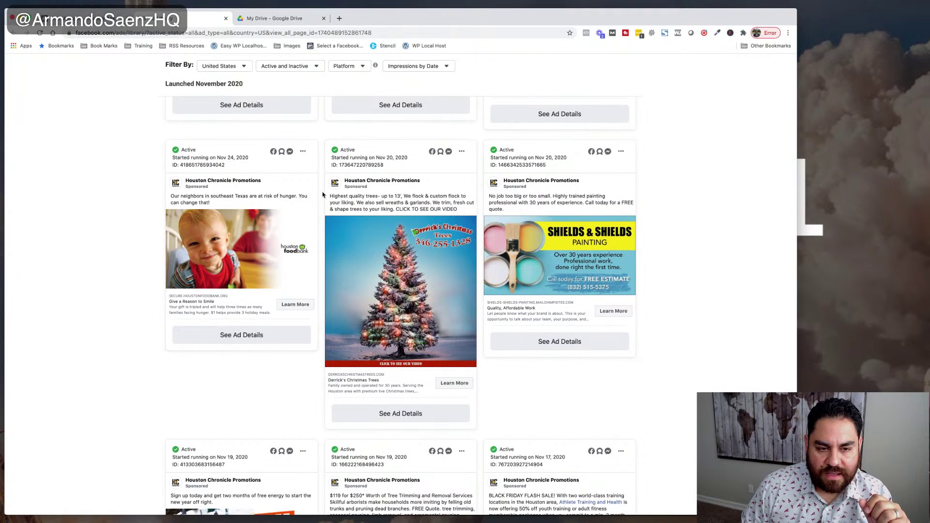
{"action": "mouse_move", "coordinate": [369, 182]}
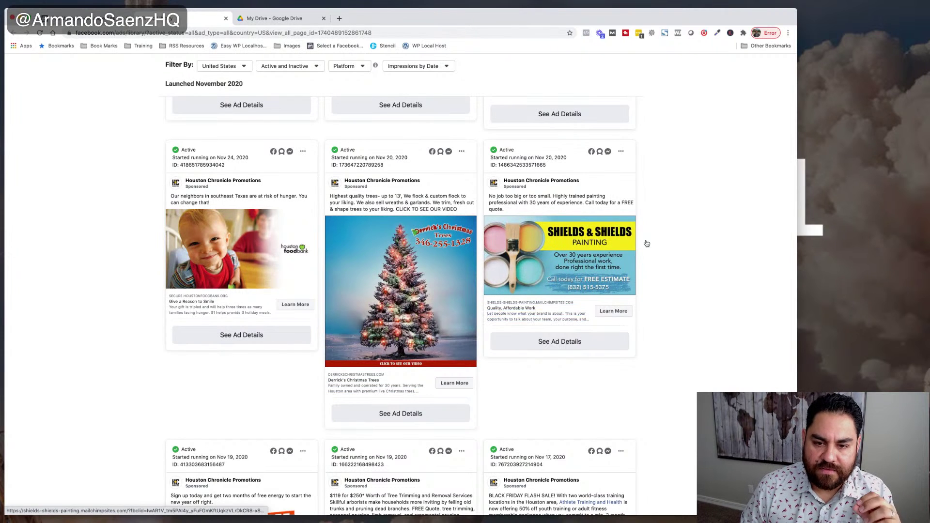
{"action": "scroll", "coordinate": [646, 244], "scroll_direction": "down", "scroll_amount": 1}
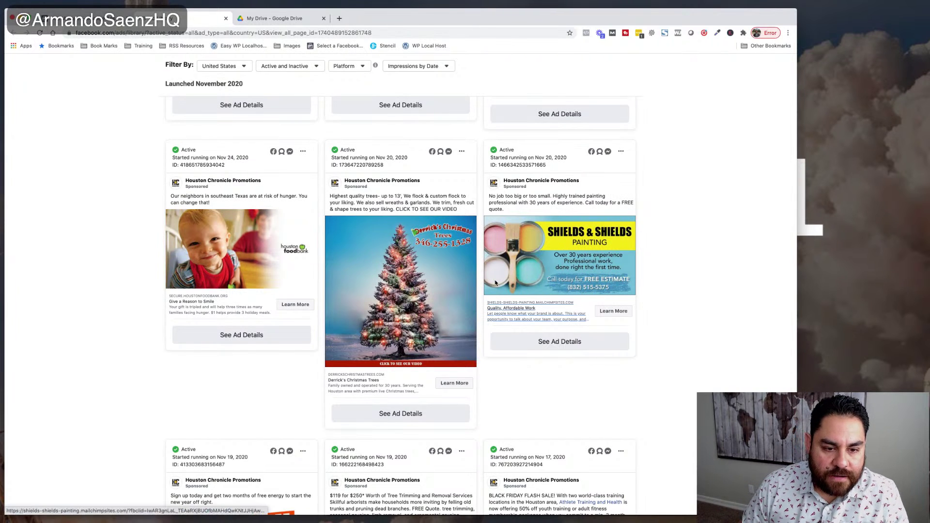
- Scroll through more of the Houston Chronicle Promotions November 2020 ads
{"action": "scroll", "coordinate": [495, 283], "scroll_direction": "down", "scroll_amount": 3}
{"action": "scroll", "coordinate": [495, 283], "scroll_direction": "down", "scroll_amount": 3}
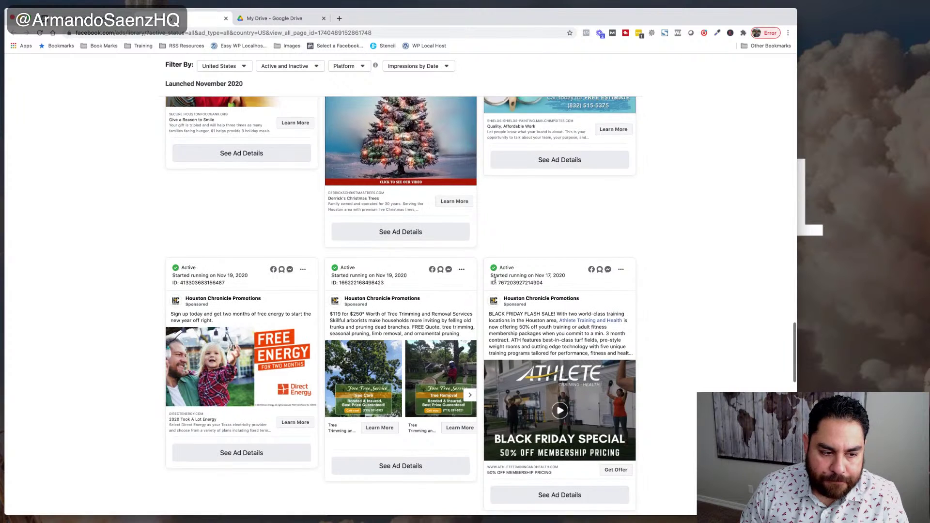
{"action": "scroll", "coordinate": [235, 322], "scroll_direction": "down", "scroll_amount": 1}
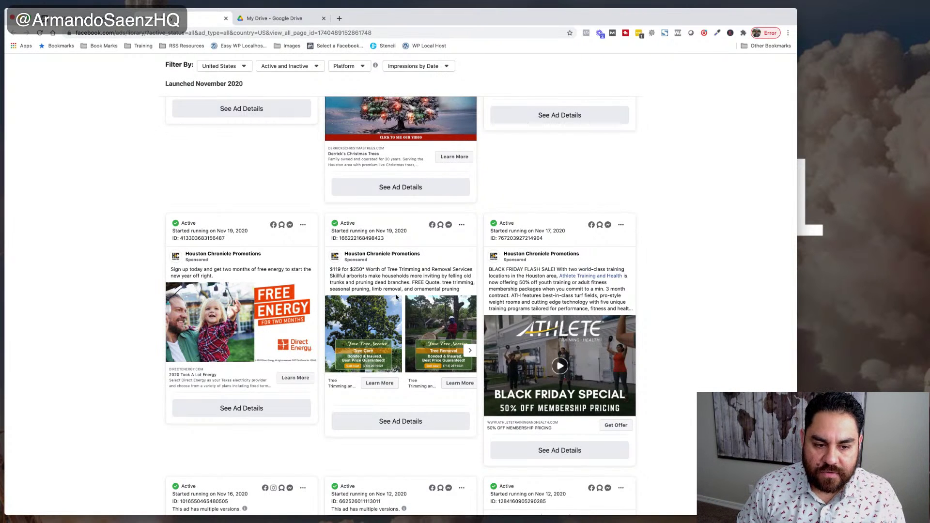
{"action": "scroll", "coordinate": [644, 317], "scroll_direction": "down", "scroll_amount": 3}
{"action": "scroll", "coordinate": [644, 317], "scroll_direction": "down", "scroll_amount": 5}
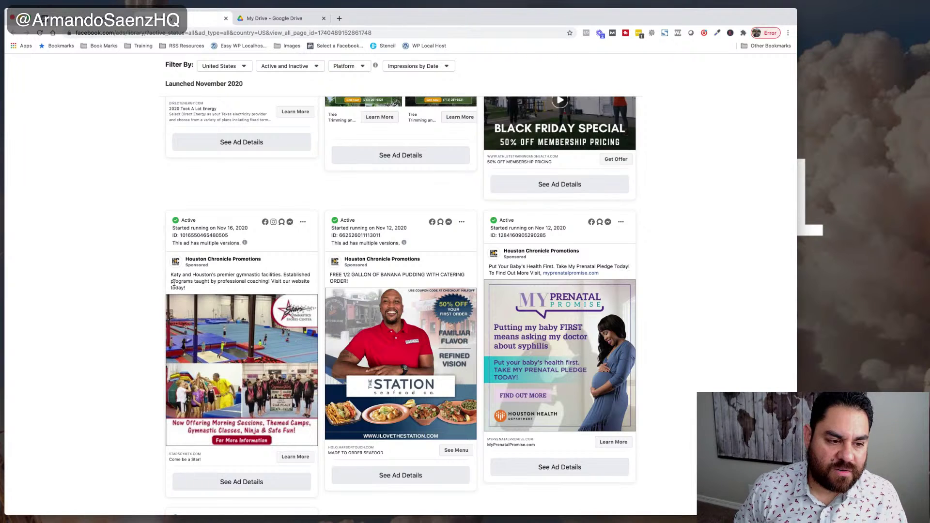
{"action": "scroll", "coordinate": [173, 283], "scroll_direction": "down", "scroll_amount": 1}
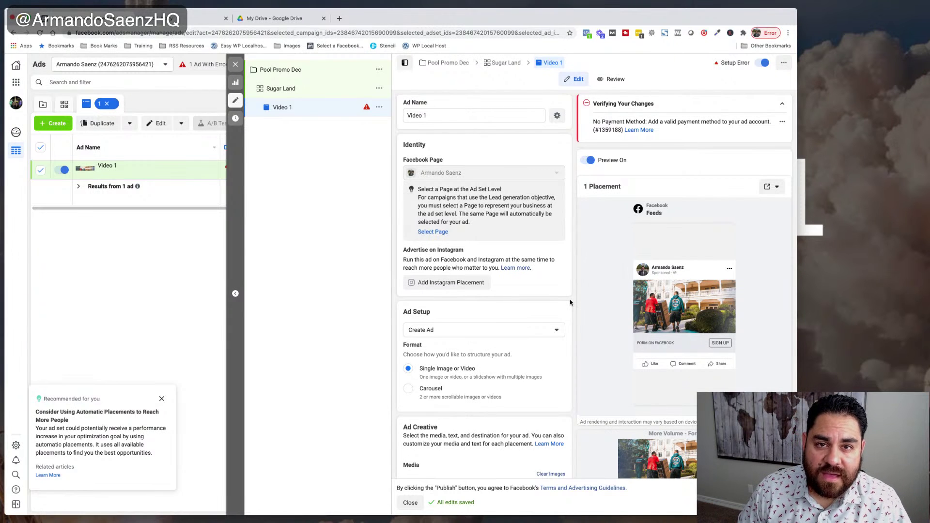
{"action": "scroll", "coordinate": [569, 302], "scroll_direction": "down", "scroll_amount": 1}
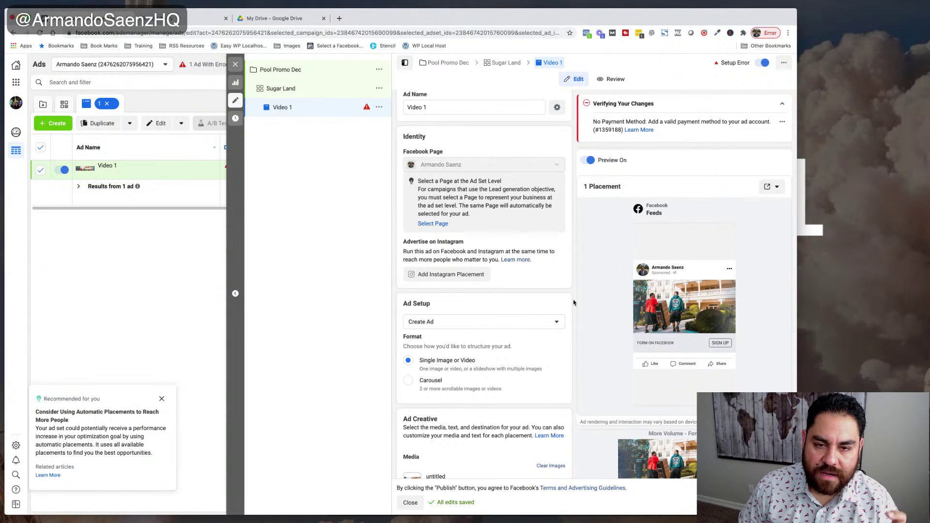
{"action": "scroll", "coordinate": [573, 299], "scroll_direction": "down", "scroll_amount": 1}
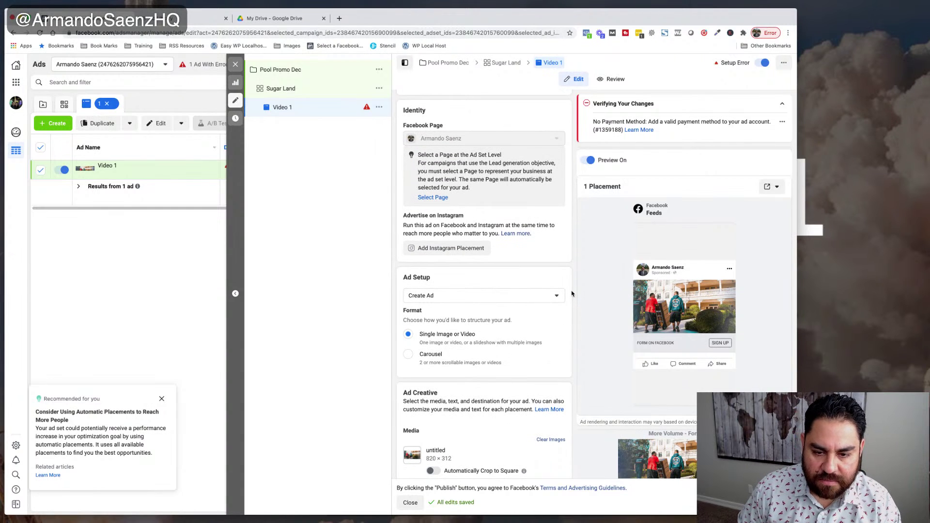
{"action": "scroll", "coordinate": [485, 194], "scroll_direction": "up", "scroll_amount": 1}
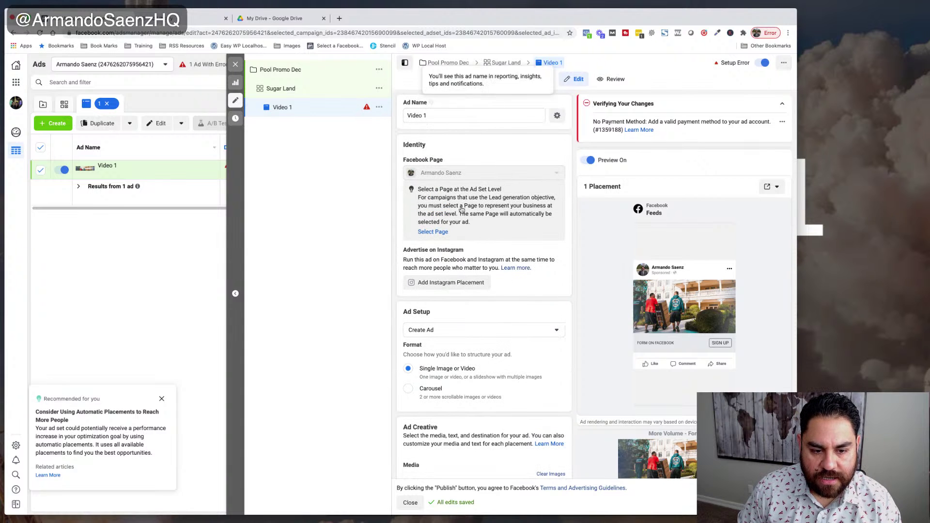
{"action": "scroll", "coordinate": [493, 328], "scroll_direction": "down", "scroll_amount": 2}
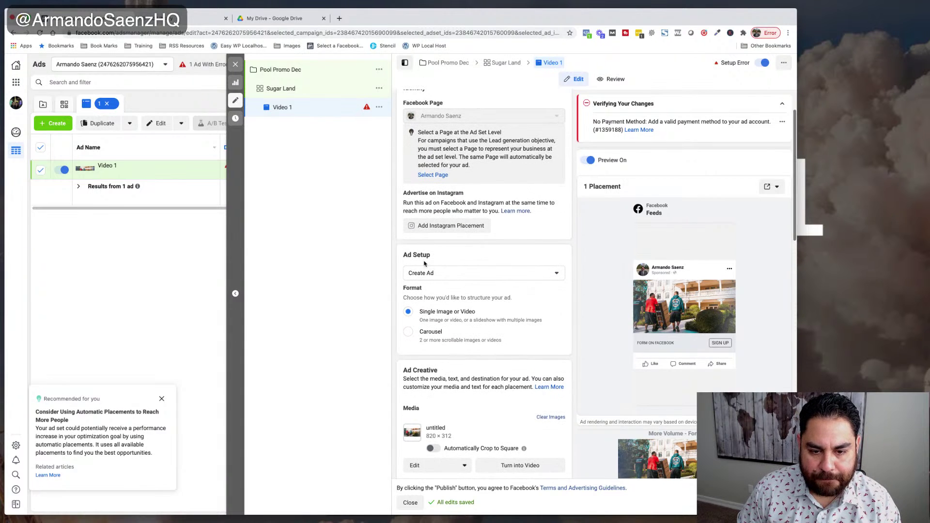
{"action": "left_click", "coordinate": [530, 273]}
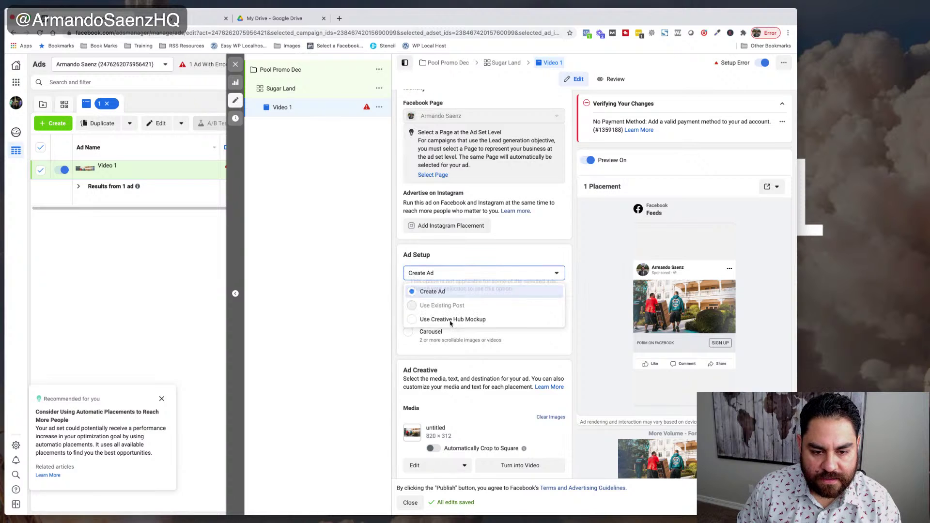
{"action": "left_click", "coordinate": [512, 261]}
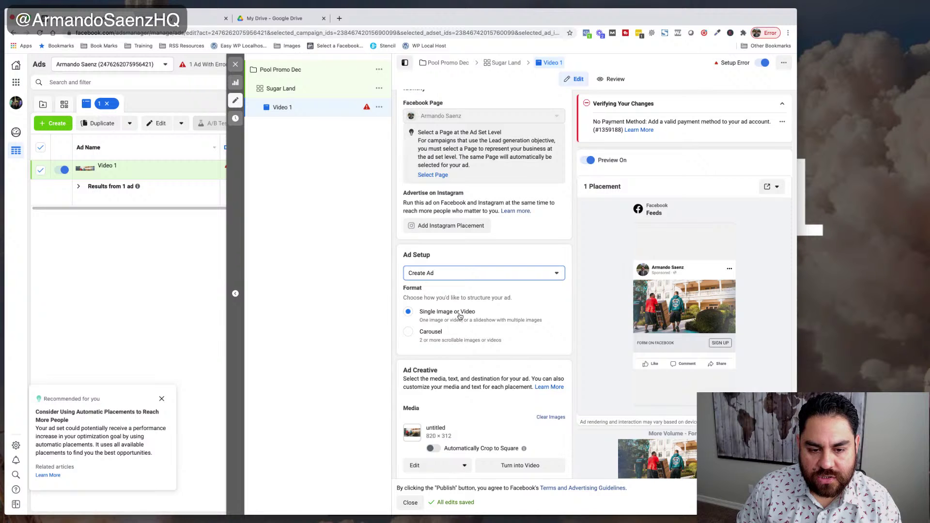
{"action": "scroll", "coordinate": [536, 322], "scroll_direction": "down", "scroll_amount": 2}
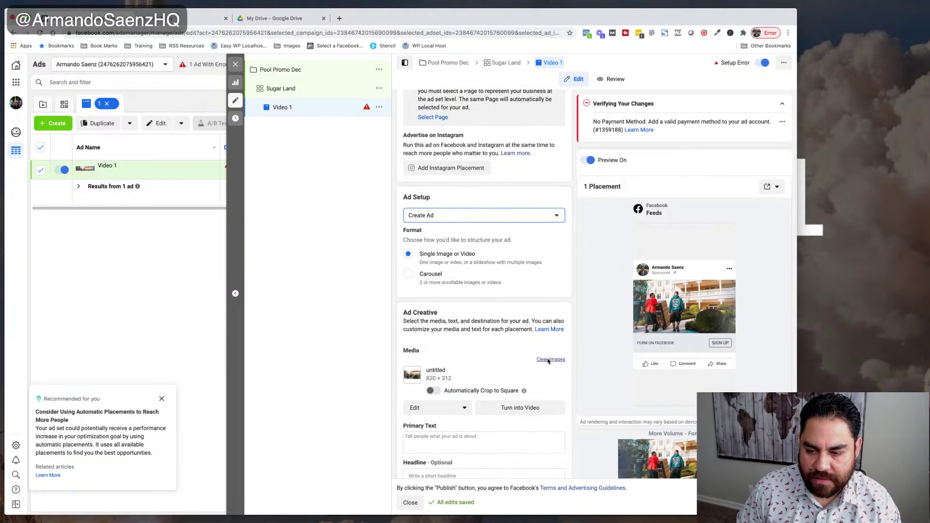
- Clear the placeholder image and choose Add Video under Add Media
{"action": "left_click", "coordinate": [461, 357]}
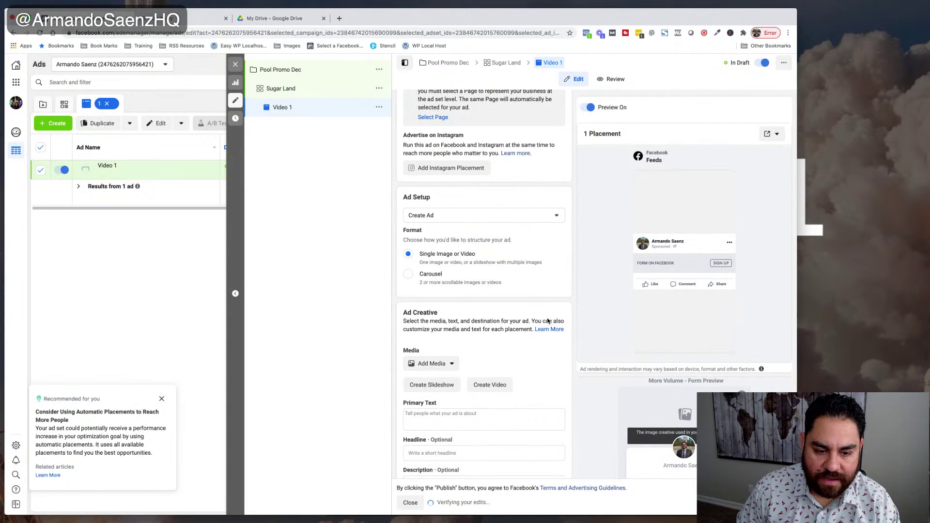
{"action": "left_click", "coordinate": [435, 364]}
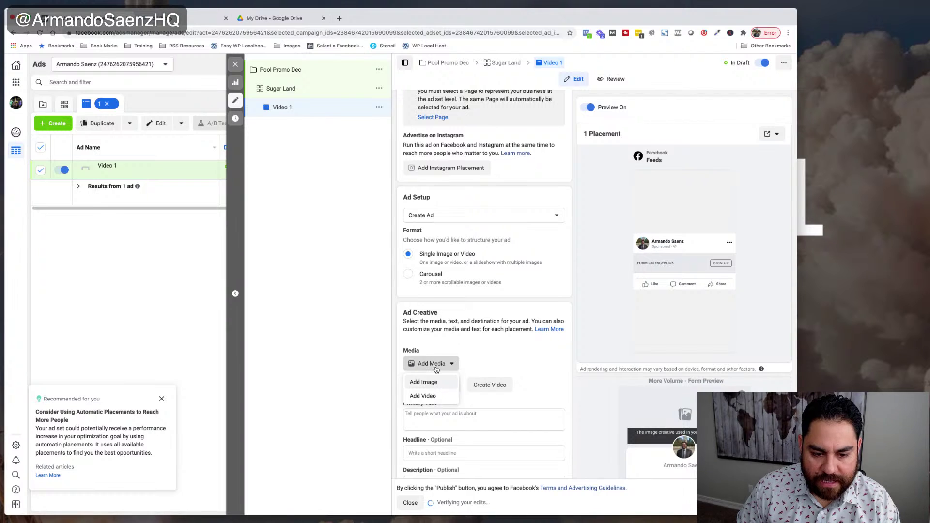
{"action": "left_click", "coordinate": [428, 397]}
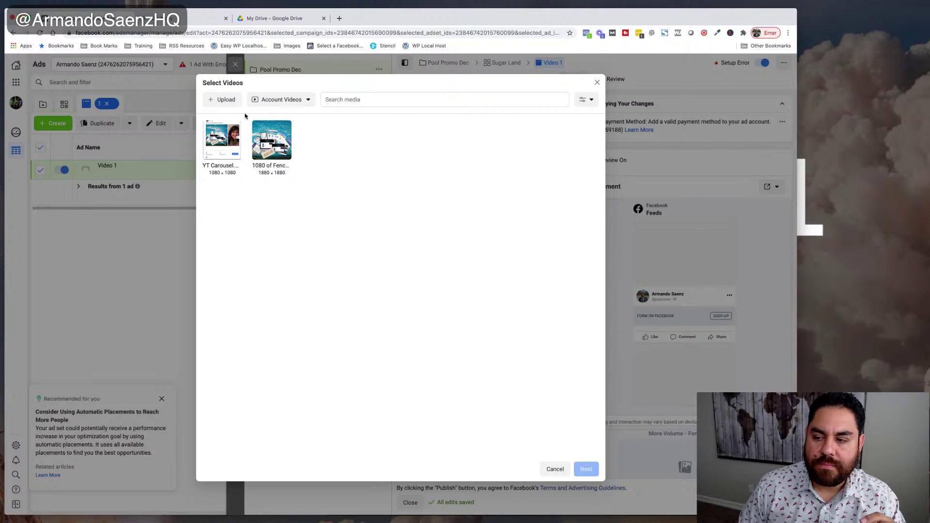
- Upload Pool Demo Promo.MOV from the computer, found by searching 'pool'
{"action": "left_click", "coordinate": [223, 101]}
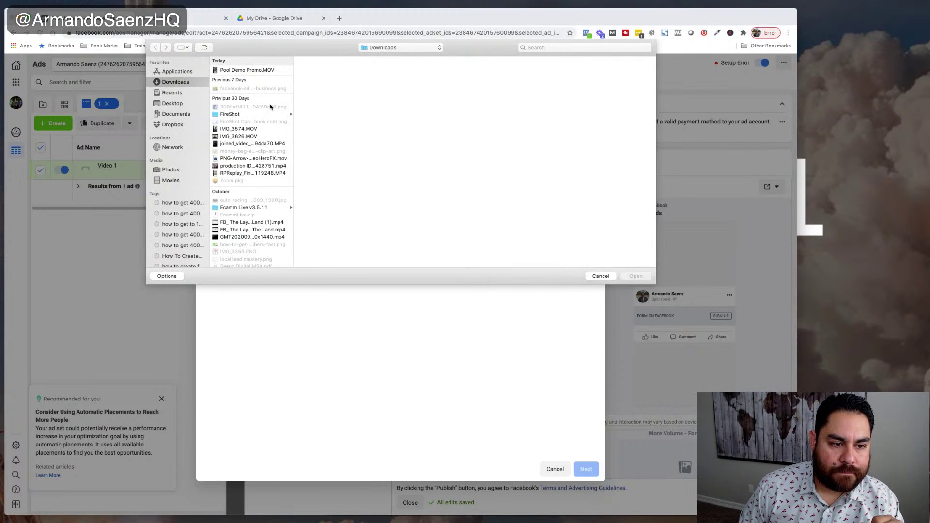
{"action": "left_click", "coordinate": [578, 48]}
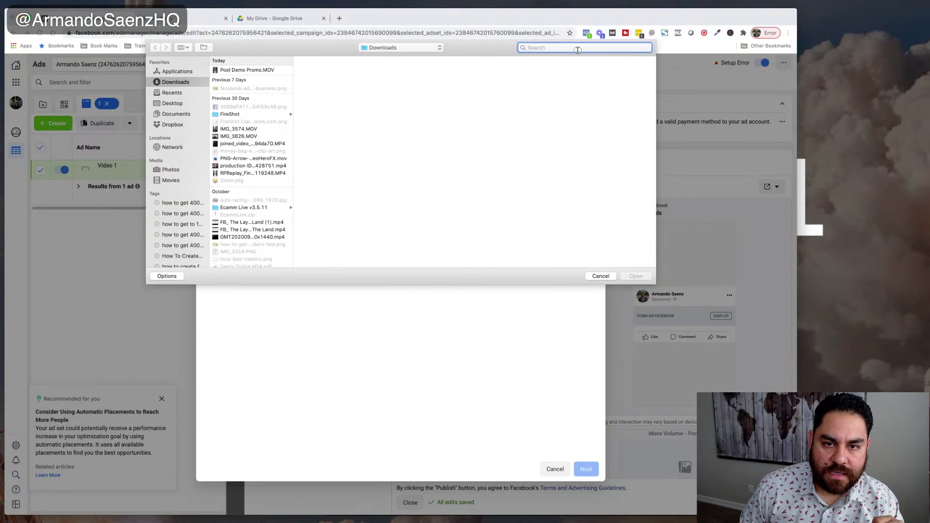
{"action": "type", "text": "pool"}
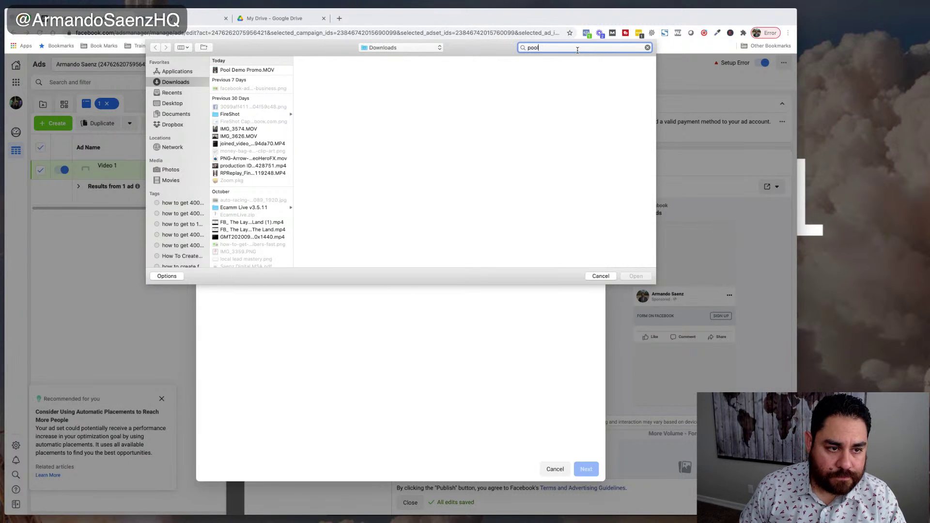
{"action": "left_click", "coordinate": [260, 85]}
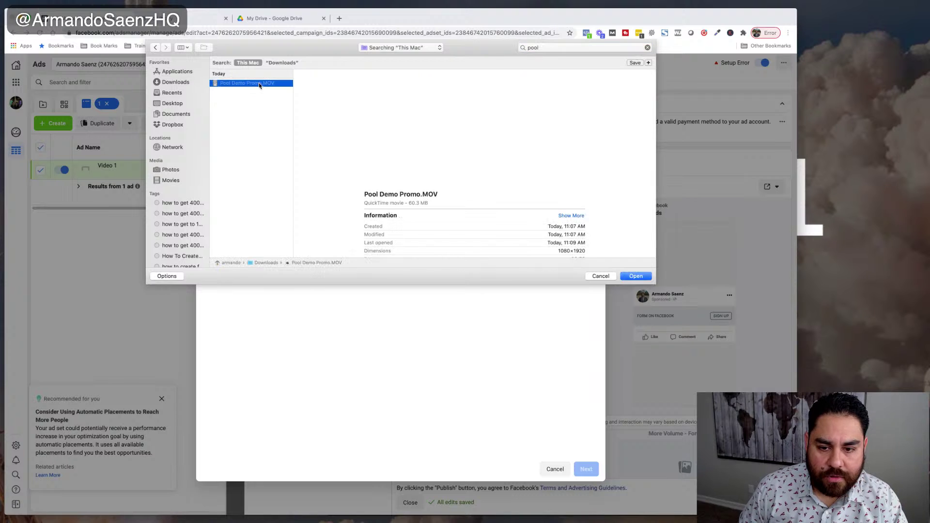
{"action": "left_click", "coordinate": [636, 276]}
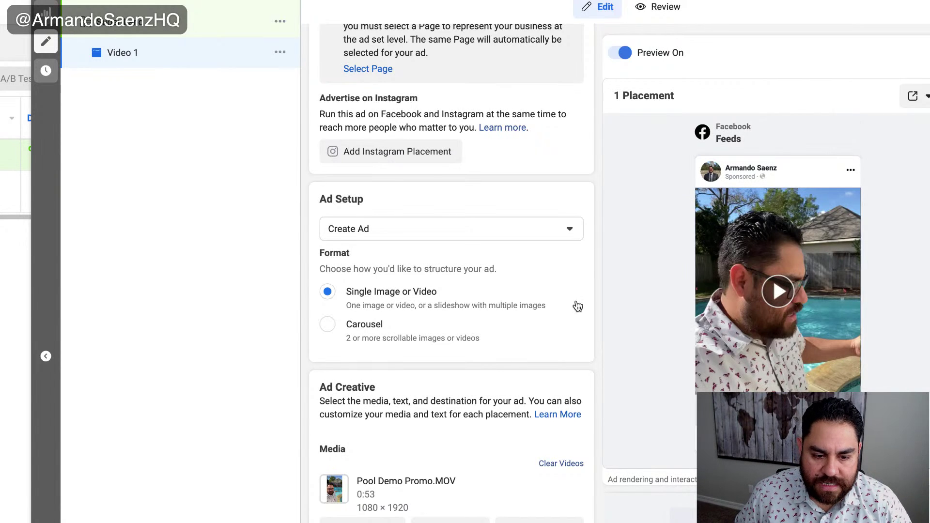
- Scroll down to the Primary Text field once the pool video has processed
{"action": "scroll", "coordinate": [511, 347], "scroll_direction": "down", "scroll_amount": 6}
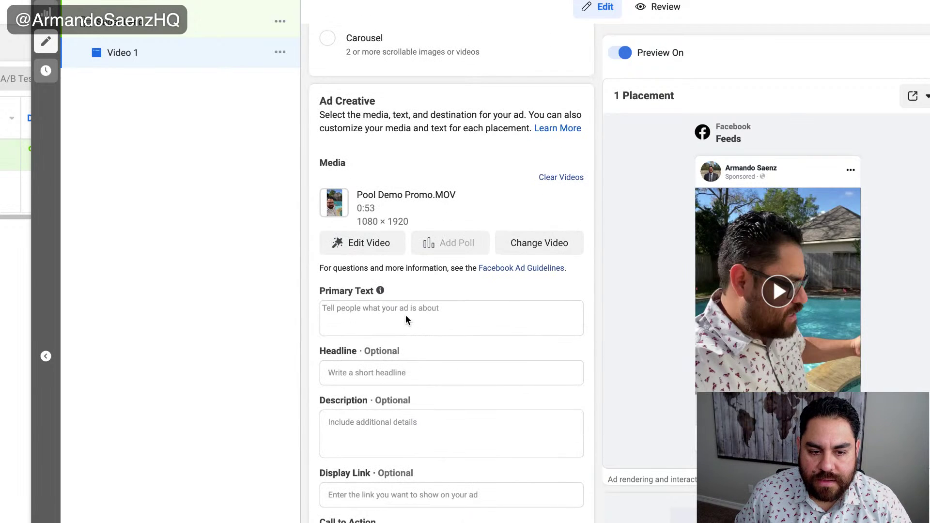
- Type 'Hey Sugar Land!' and 'Don't have a dirty pool for the holidays!' as primary text, then bring up Emoji & Symbols
{"action": "left_click", "coordinate": [406, 319]}
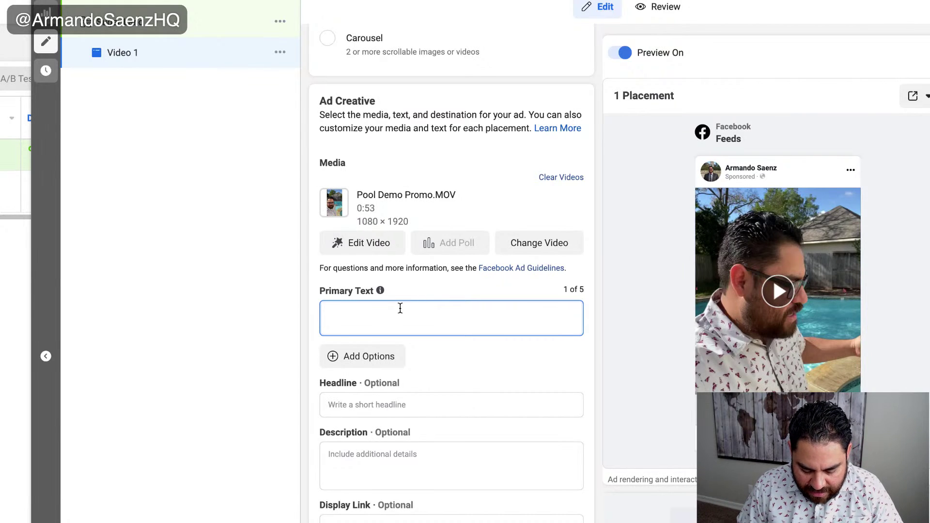
{"action": "type", "text": "He"}
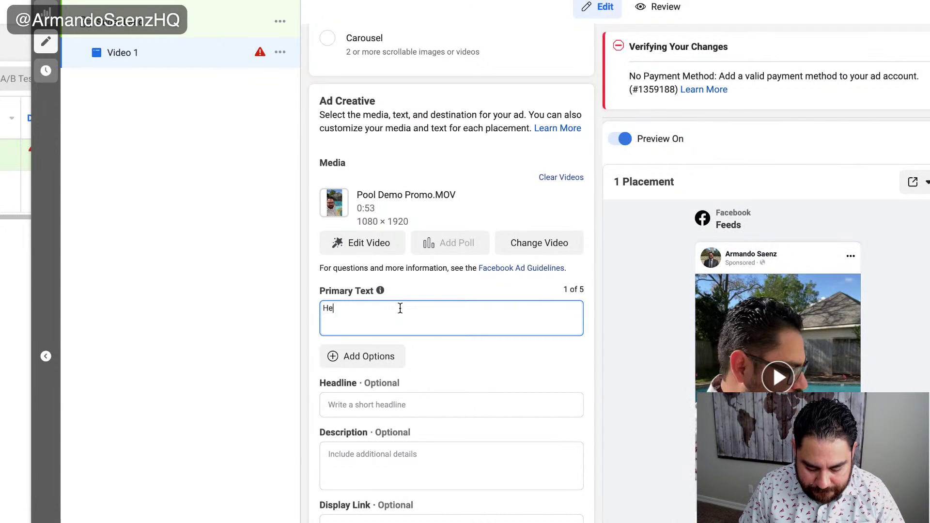
{"action": "type", "text": "y Sugar Land"}
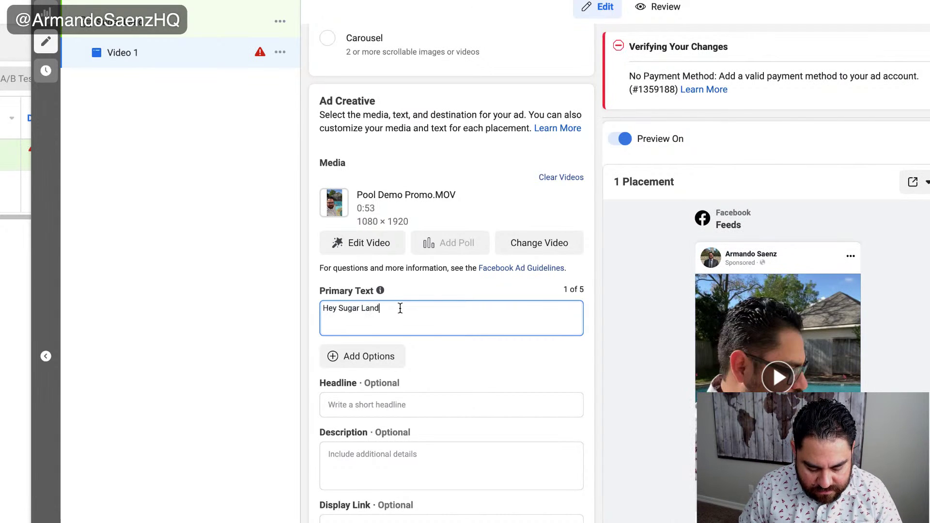
{"action": "type", "text": "!"}
{"action": "key", "text": "Return"}
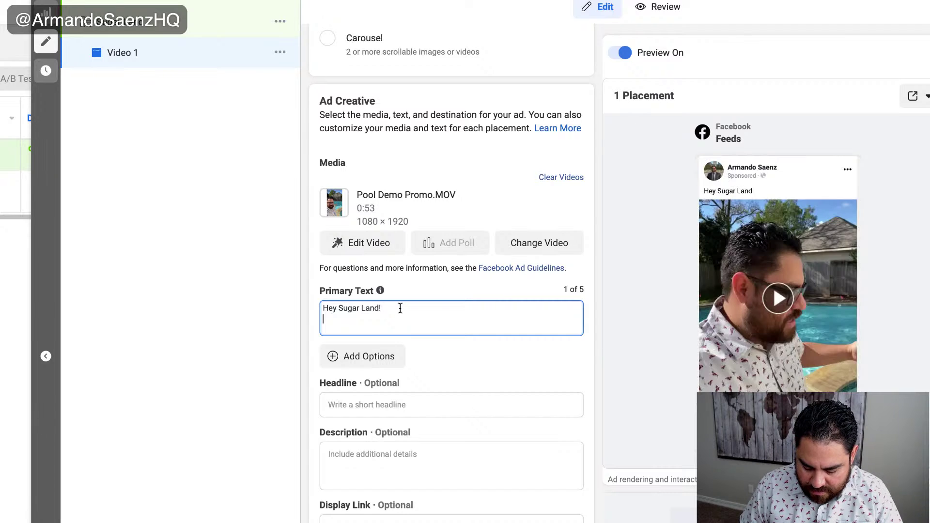
{"action": "key", "text": "Return"}
{"action": "type", "text": "Don'"}
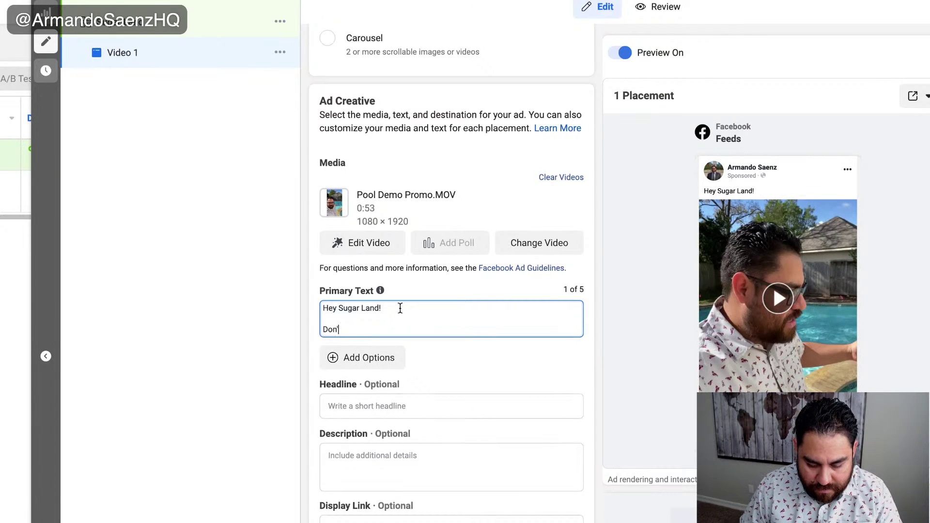
{"action": "type", "text": "t have a dir"}
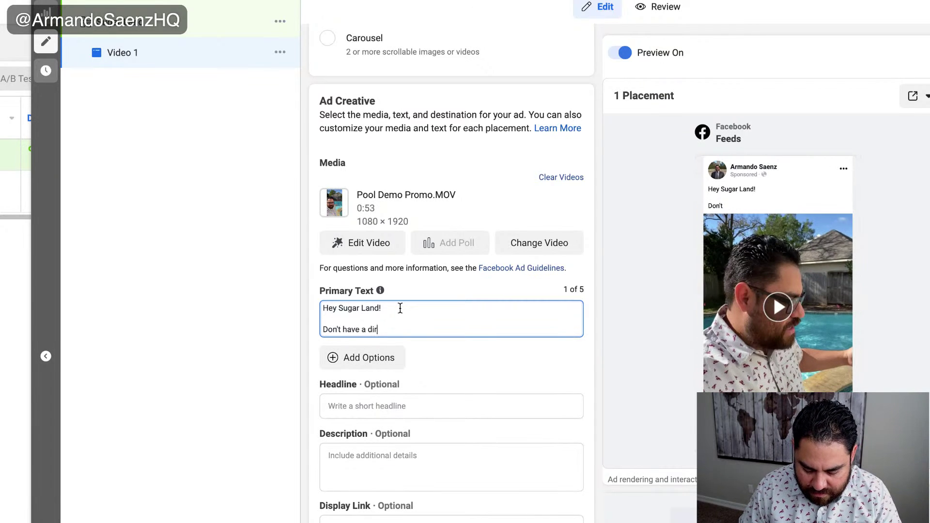
{"action": "type", "text": "ty pool for"}
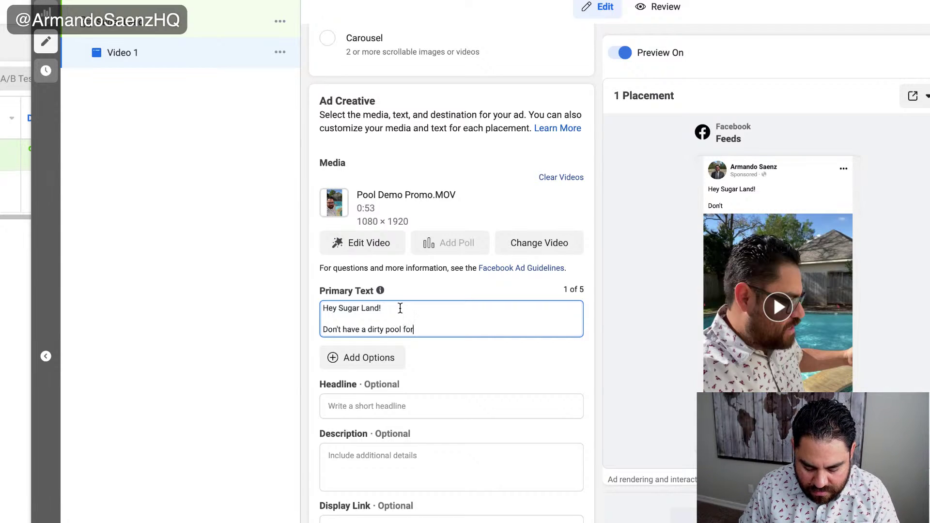
{"action": "type", "text": " the holiday"}
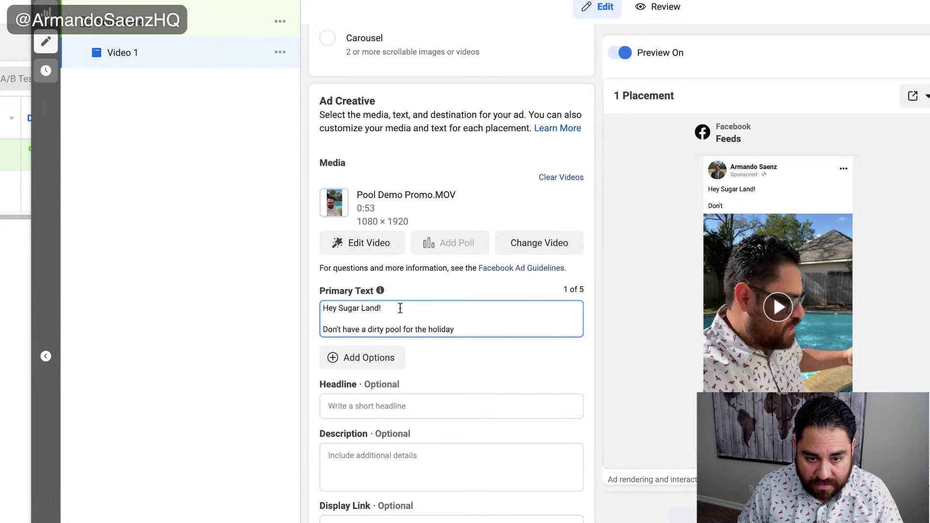
{"action": "type", "text": "a"}
{"action": "key", "text": "BackSpace"}
{"action": "type", "text": "s!"}
{"action": "key", "text": "Return"}
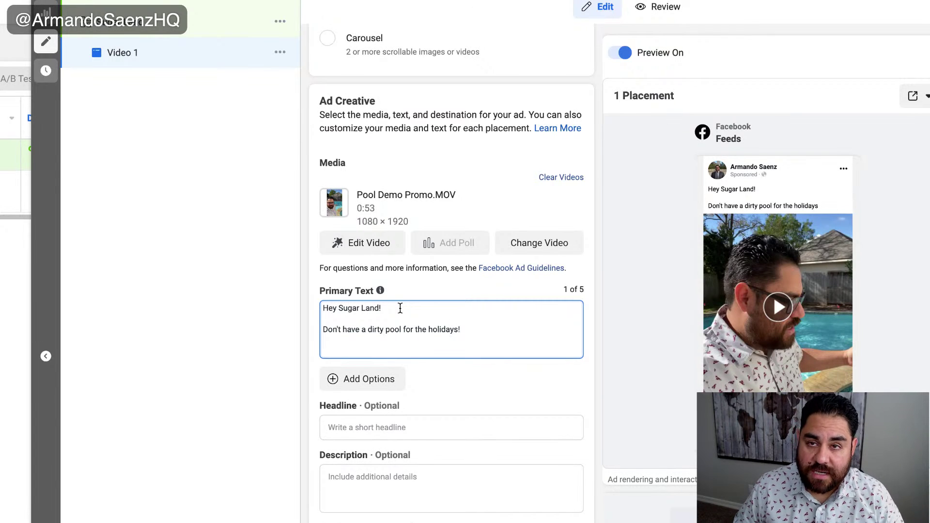
{"action": "right_click", "coordinate": [325, 348]}
{"action": "left_click", "coordinate": [353, 356]}
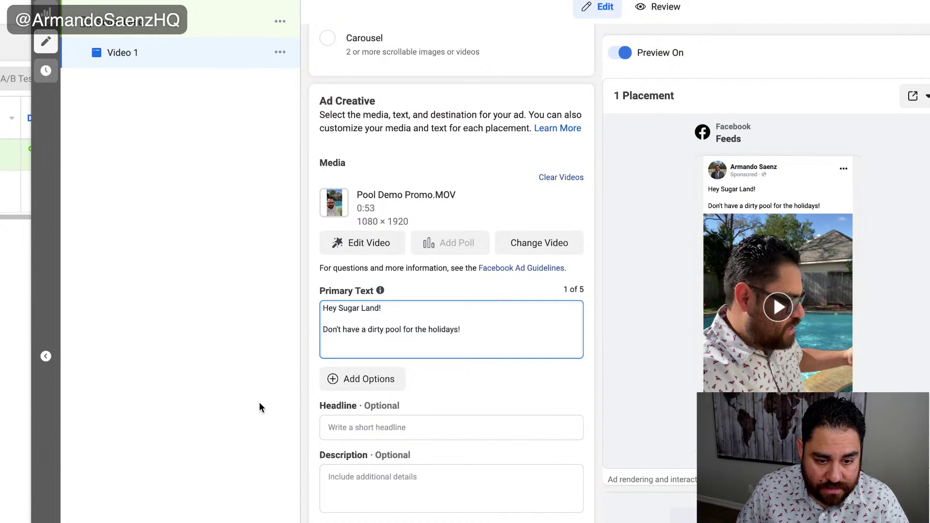
- Add a swimmer emoji and the line 'Get your pool cleaned today for $50 off!'
{"action": "type", "text": "🏊"}
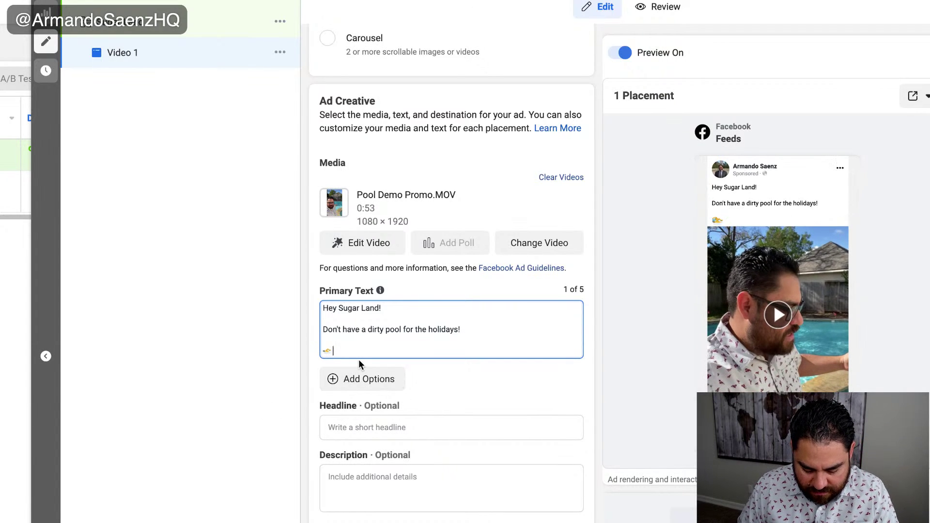
{"action": "type", "text": "Get your pool"}
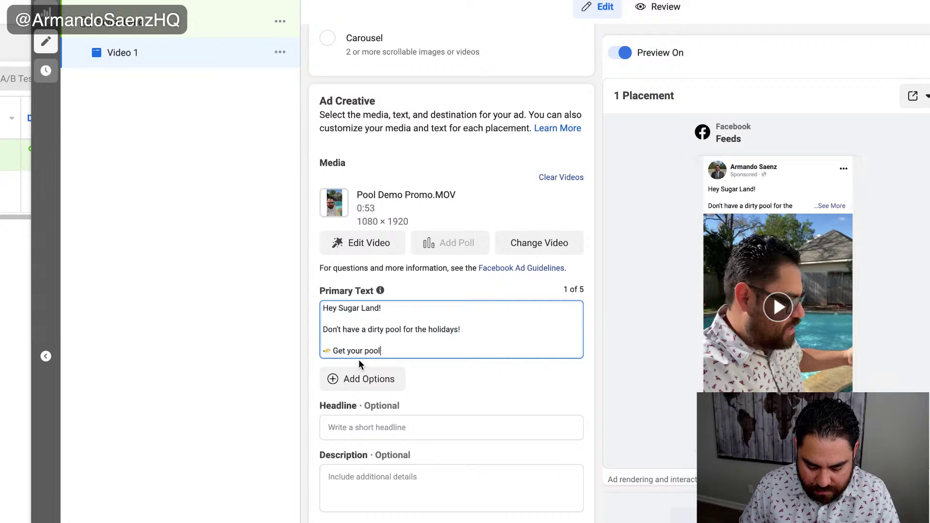
{"action": "type", "text": " cleaned "}
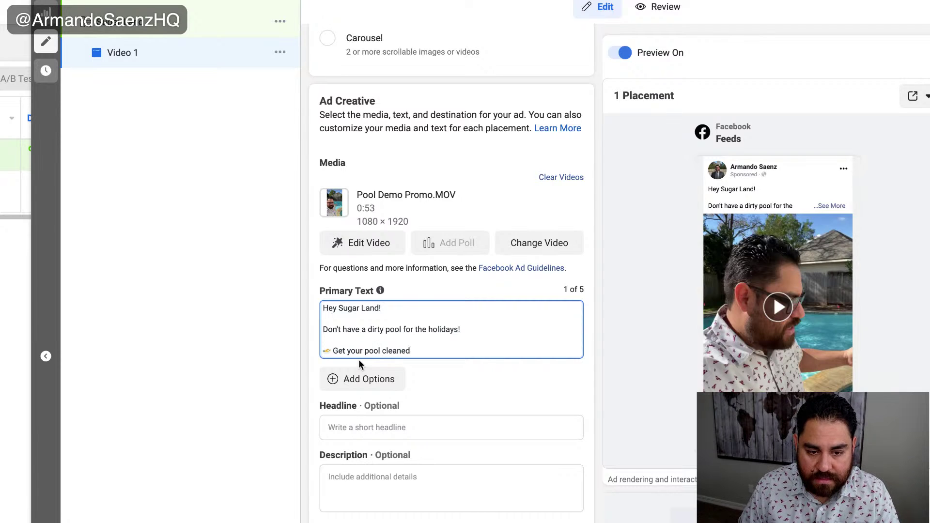
{"action": "type", "text": "for a spec"}
{"action": "key", "text": "BackSpace"}
{"action": "key", "text": "BackSpace"}
{"action": "key", "text": "BackSpace"}
{"action": "key", "text": "BackSpace"}
{"action": "key", "text": "BackSpace"}
{"action": "key", "text": "BackSpace"}
{"action": "key", "text": "BackSpace"}
{"action": "key", "text": "BackSpace"}
{"action": "type", "text": "r"}
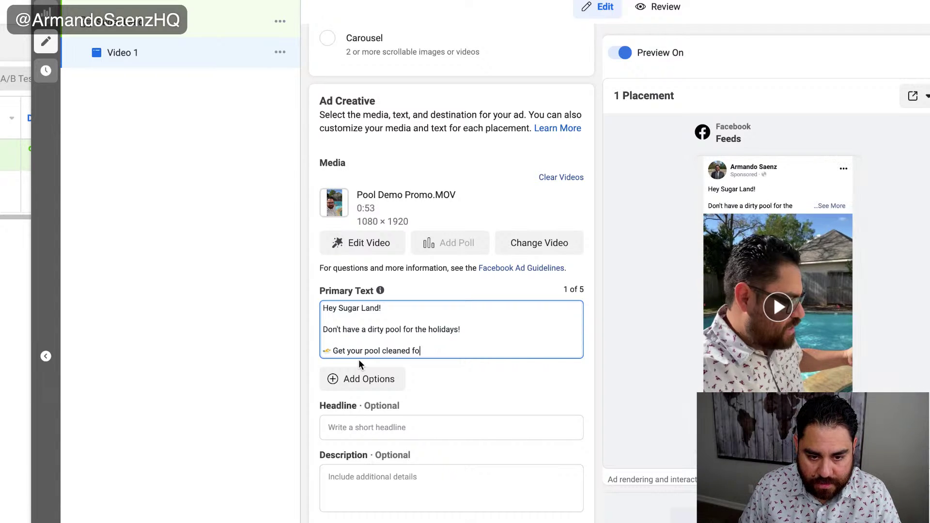
{"action": "key", "text": "BackSpace"}
{"action": "key", "text": "BackSpace"}
{"action": "key", "text": "BackSpace"}
{"action": "type", "text": "today"}
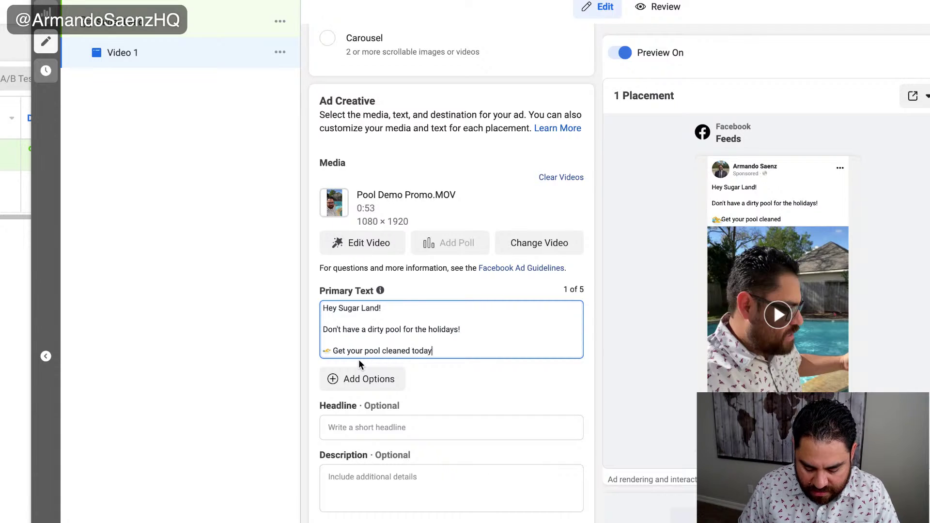
{"action": "type", "text": " for"}
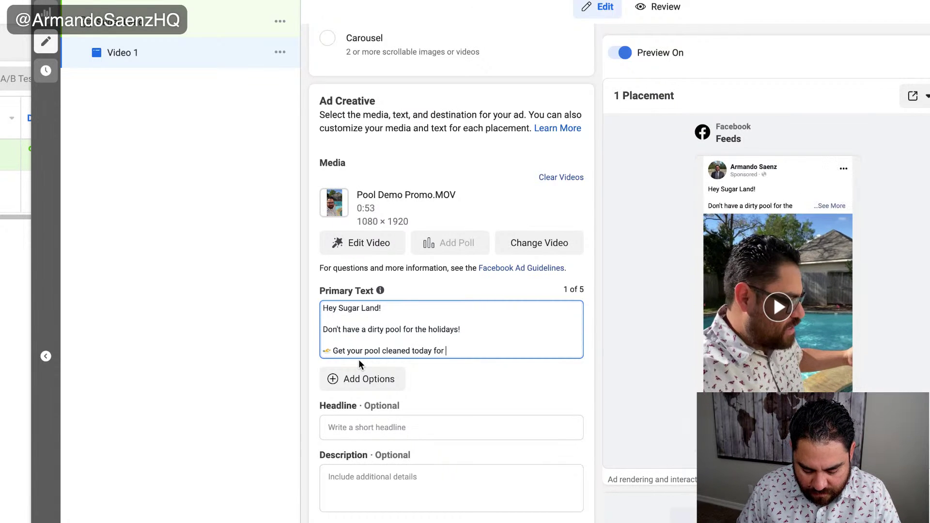
{"action": "type", "text": " $"}
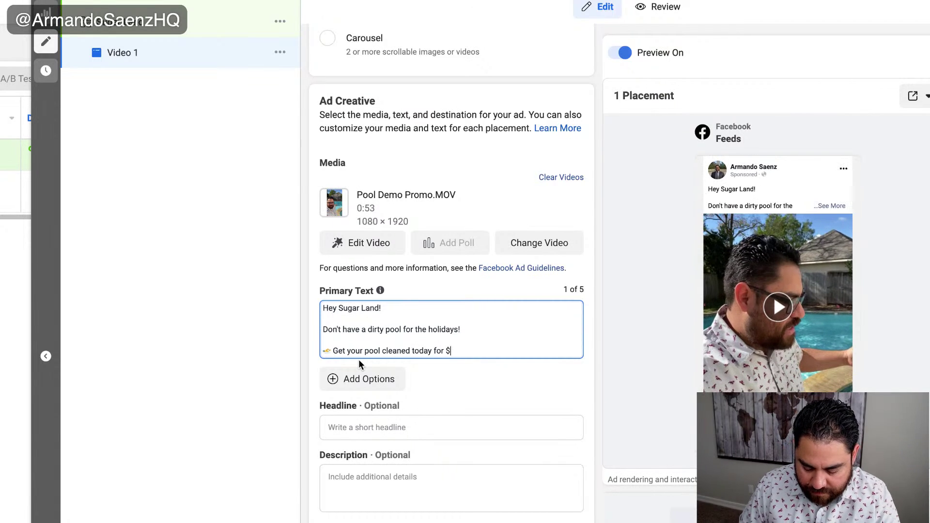
{"action": "type", "text": "50 off "}
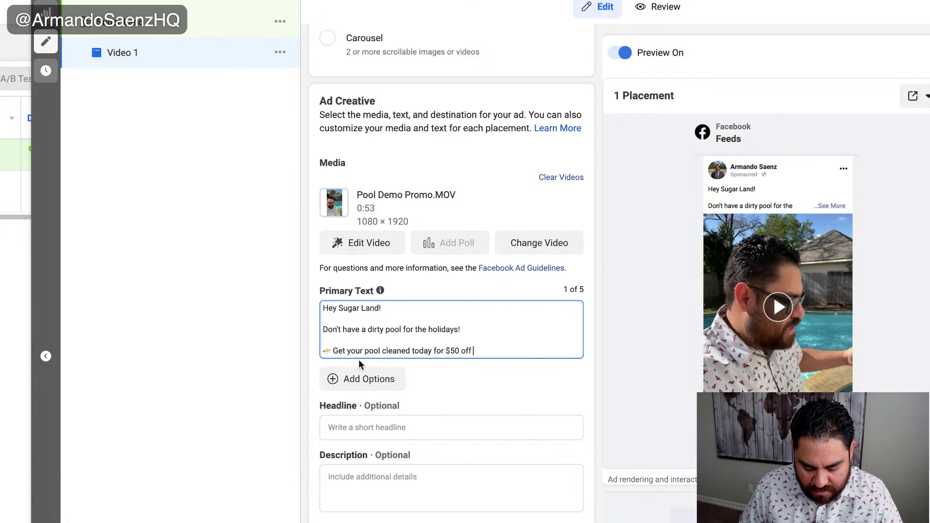
{"action": "type", "text": "!"}
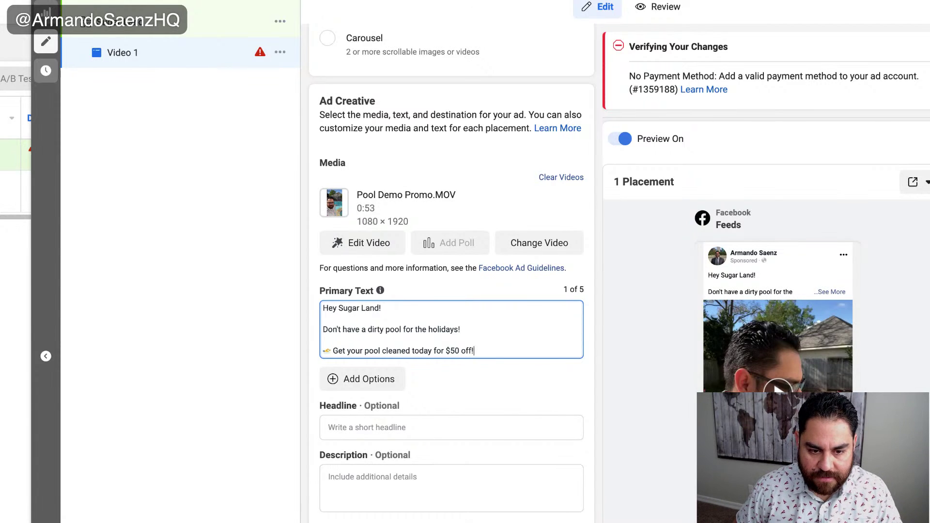
- Add the line 'Exclusive pool cleaning deal for Sugar Land residents only', fixing its spelling
{"action": "key", "text": "Return"}
{"action": "key", "text": "Return"}
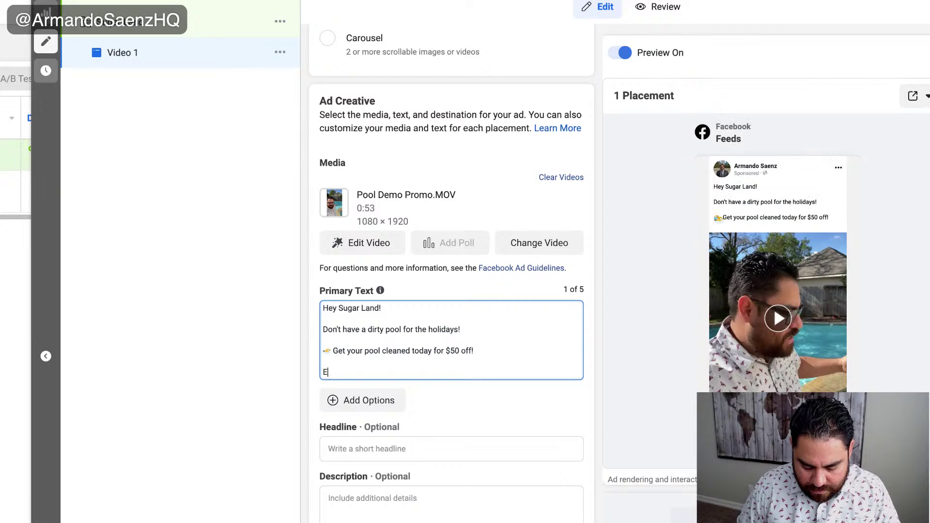
{"action": "type", "text": "Exclusvi"}
{"action": "key", "text": "BackSpace"}
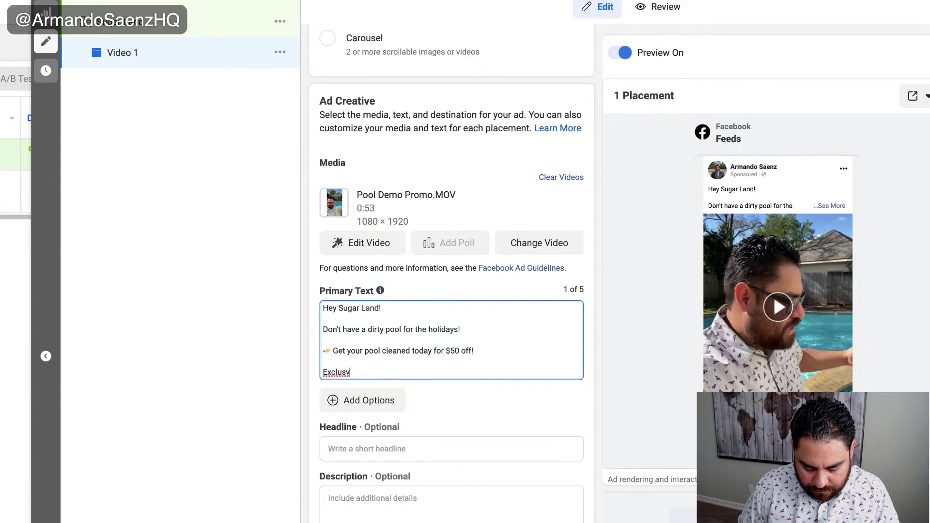
{"action": "type", "text": "ive"}
{"action": "key", "text": "BackSpace"}
{"action": "key", "text": "BackSpace"}
{"action": "key", "text": "BackSpace"}
{"action": "type", "text": "iv"}
{"action": "key", "text": "BackSpace"}
{"action": "key", "text": "BackSpace"}
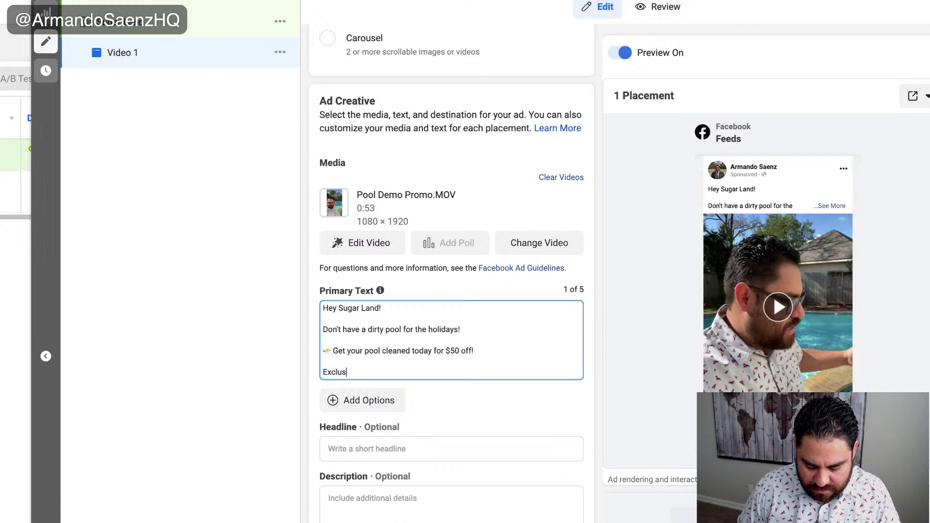
{"action": "type", "text": "ive pool cleanign"}
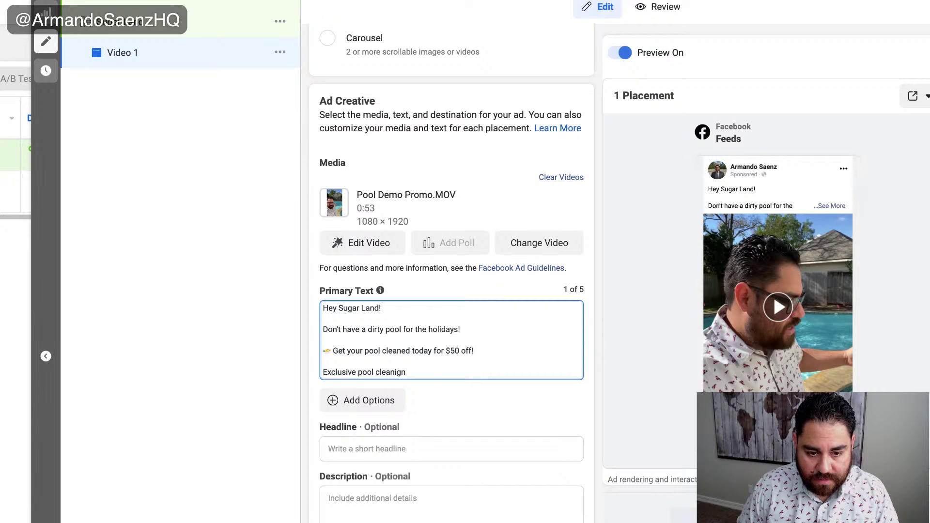
{"action": "key", "text": "BackSpace"}
{"action": "type", "text": "deal for Sugar Land residents only!!"}
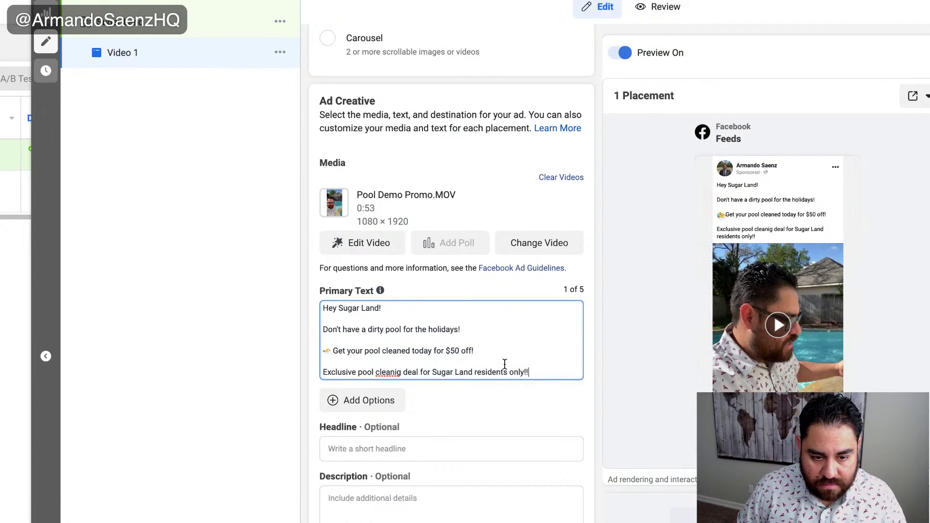
{"action": "right_click", "coordinate": [395, 373]}
{"action": "left_click", "coordinate": [426, 381]}
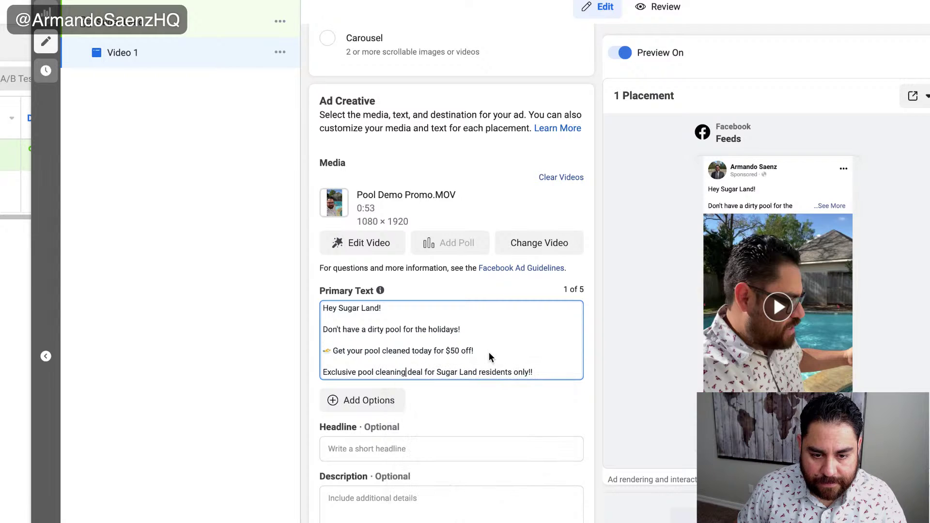
- Append '(Originally $200)' to the end of the $50 off line
{"action": "left_click", "coordinate": [492, 350]}
{"action": "type", "text": "Originall"}
{"action": "type", "text": "y $200)"}
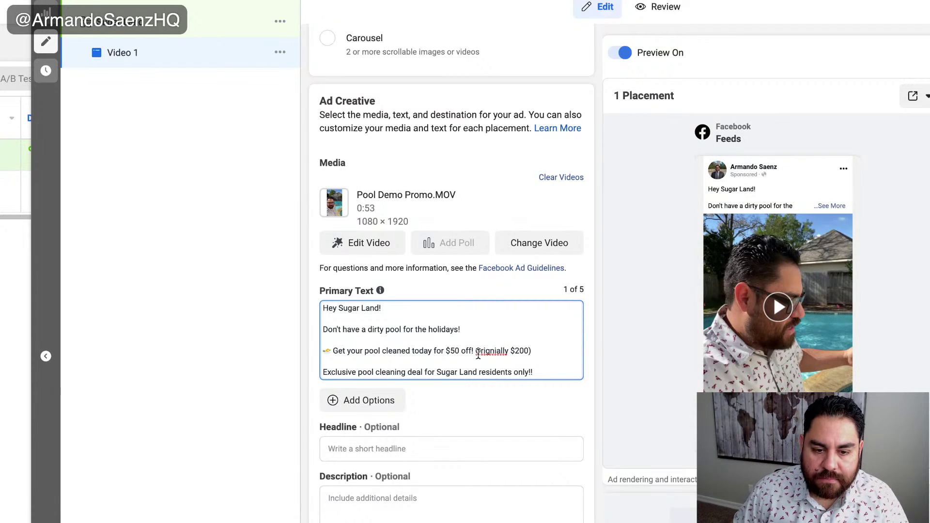
{"action": "right_click", "coordinate": [493, 352]}
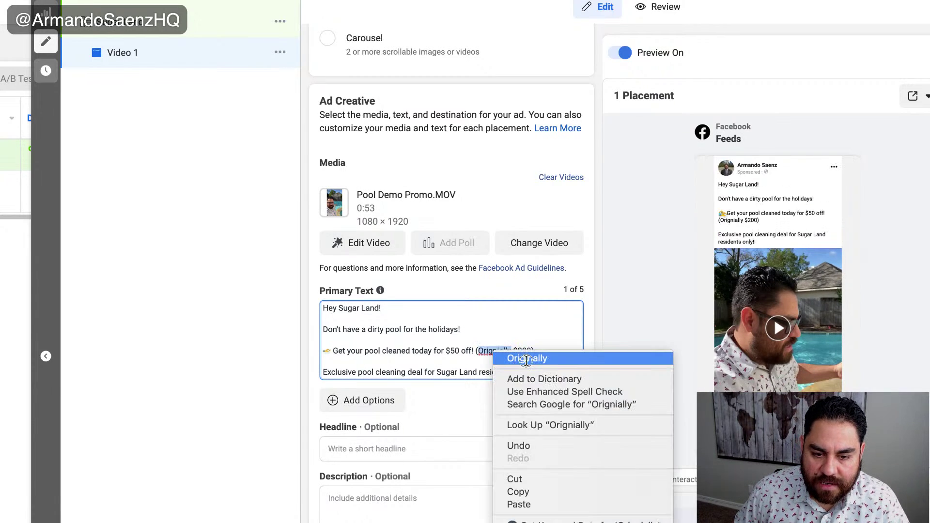
{"action": "left_click", "coordinate": [526, 359]}
- Add a final line '50 spots only. First come first serve. Click learn more'
{"action": "left_click", "coordinate": [553, 372]}
{"action": "key", "text": "Return"}
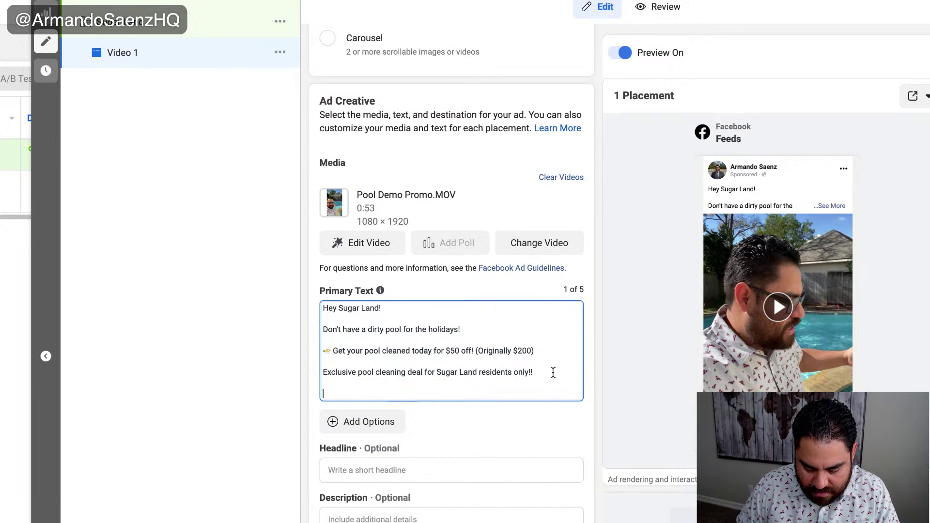
{"action": "type", "text": "50 sp"}
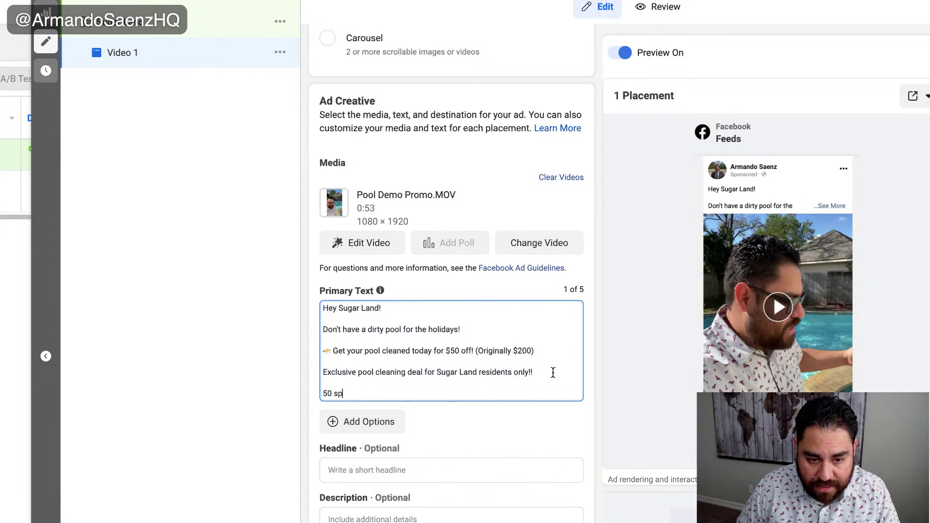
{"action": "type", "text": "ots o"}
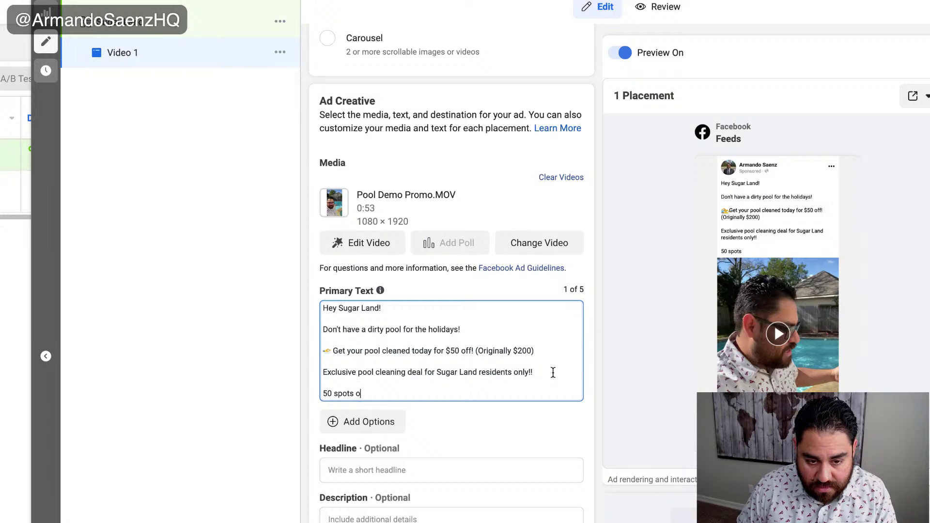
{"action": "type", "text": "nly. Fis"}
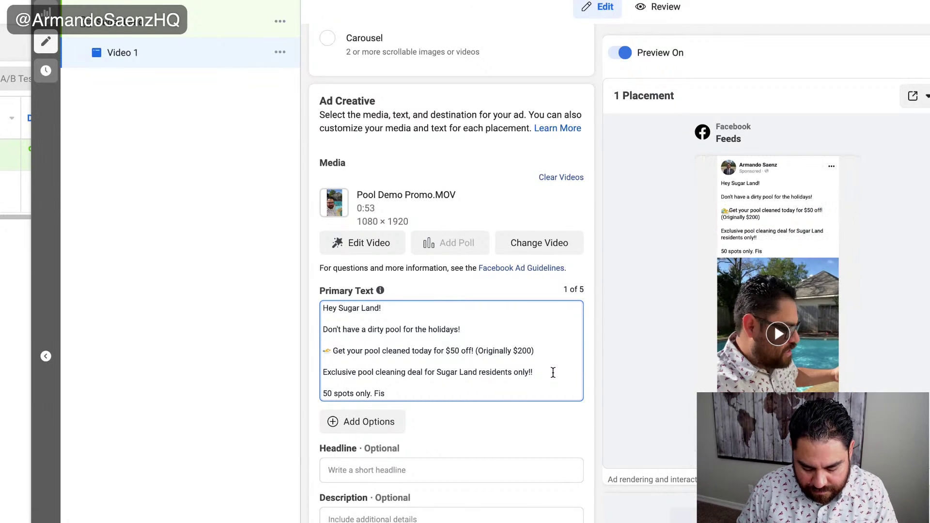
{"action": "key", "text": "BackSpace"}
{"action": "type", "text": "rst ocme first serve"}
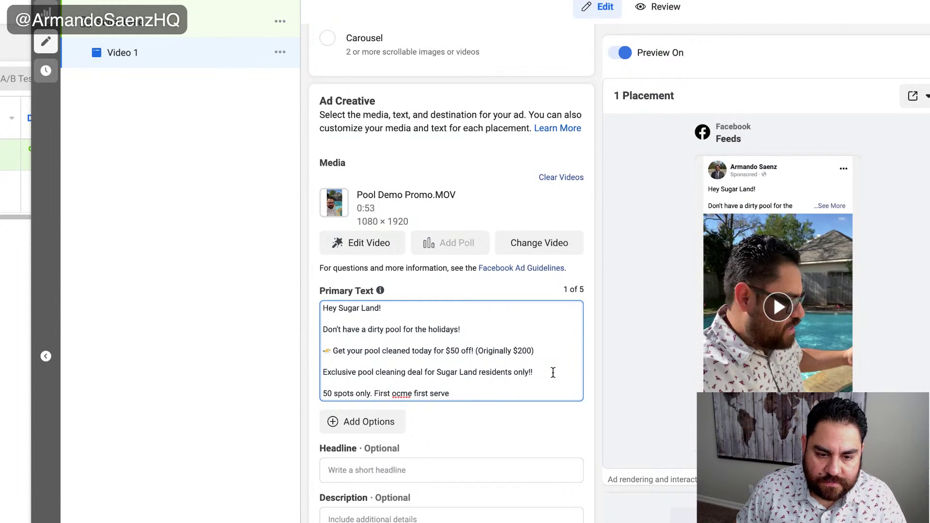
{"action": "left_click", "coordinate": [401, 393]}
{"action": "key", "text": "BackSpace"}
{"action": "key", "text": "BackSpace"}
{"action": "type", "text": "co"}
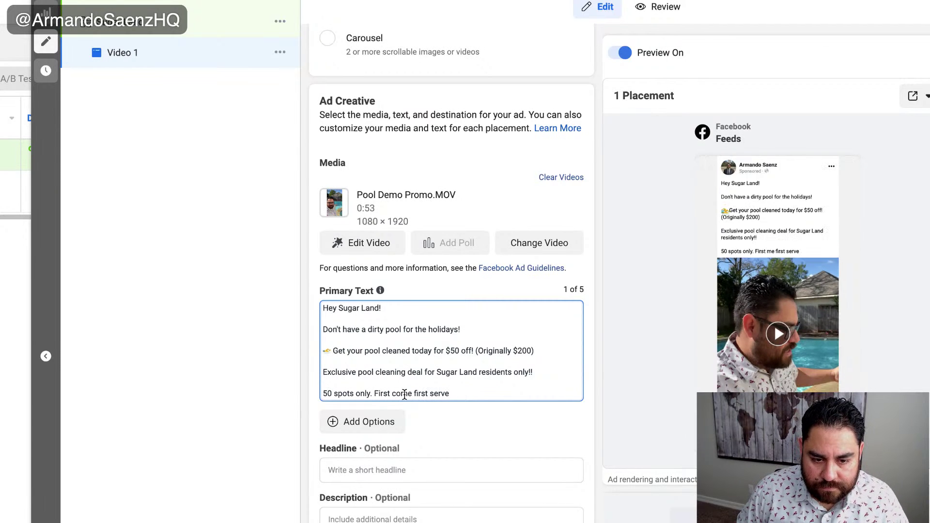
{"action": "left_click", "coordinate": [463, 396]}
{"action": "type", "text": "Clic lea"}
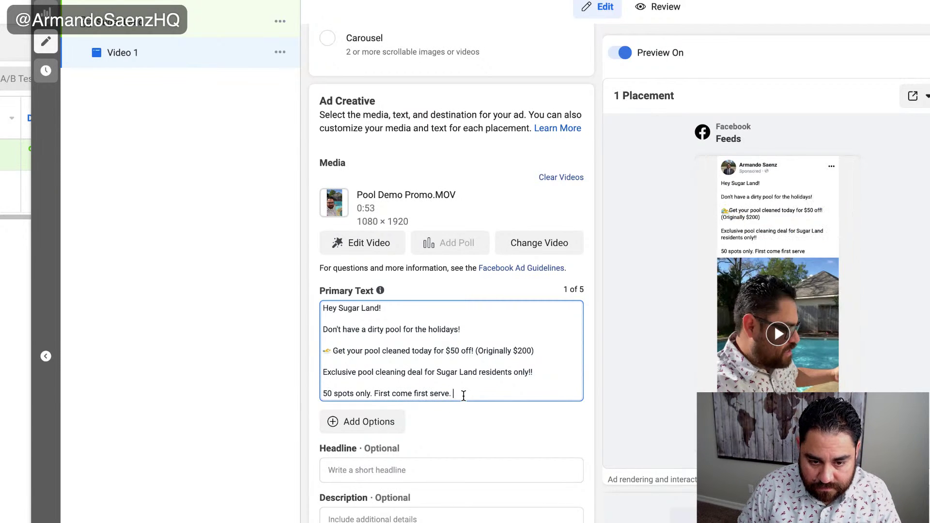
{"action": "type", "text": "rn more"}
{"action": "key", "text": "BackSpace"}
{"action": "key", "text": "BackSpace"}
{"action": "key", "text": "BackSpace"}
{"action": "key", "text": "BackSpace"}
{"action": "key", "text": "BackSpace"}
{"action": "key", "text": "BackSpace"}
{"action": "key", "text": "BackSpace"}
{"action": "key", "text": "BackSpace"}
{"action": "key", "text": "BackSpace"}
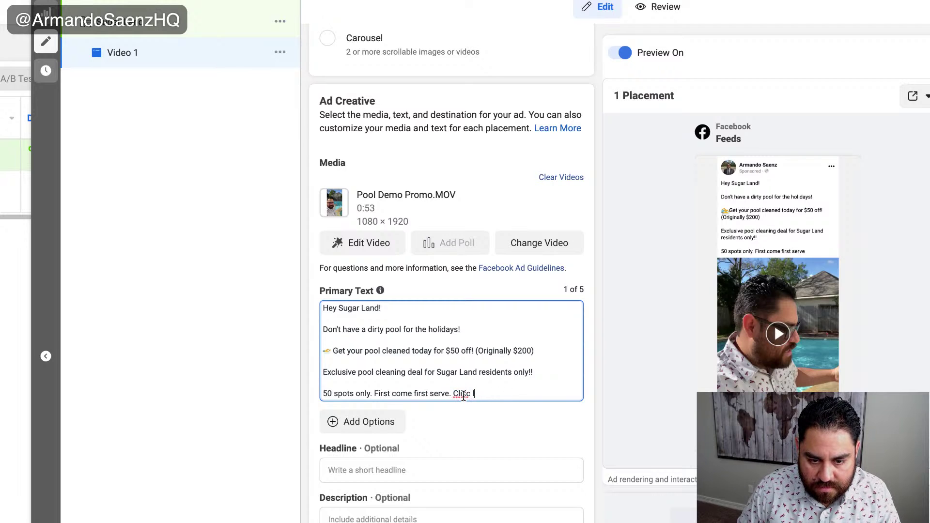
{"action": "key", "text": "BackSpace"}
{"action": "key", "text": "BackSpace"}
{"action": "key", "text": "BackSpace"}
{"action": "type", "text": "ck learn"}
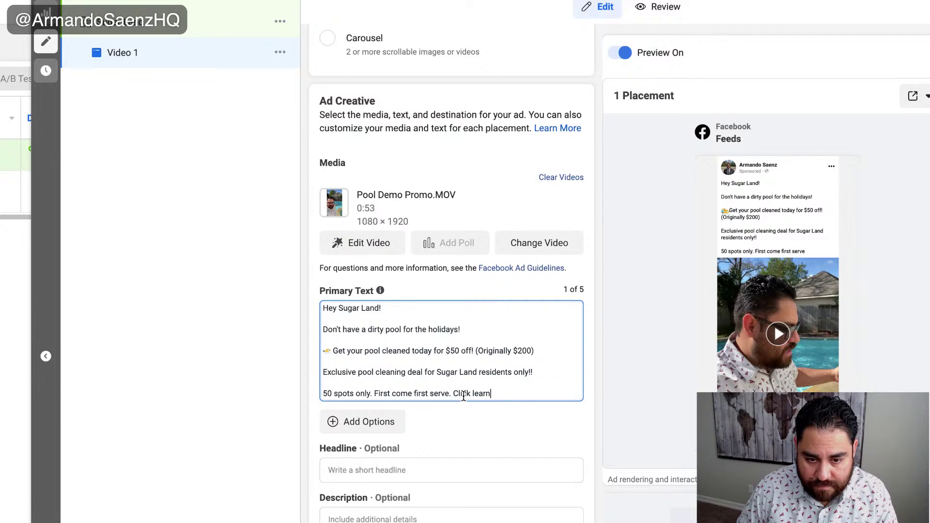
{"action": "type", "text": " more."}
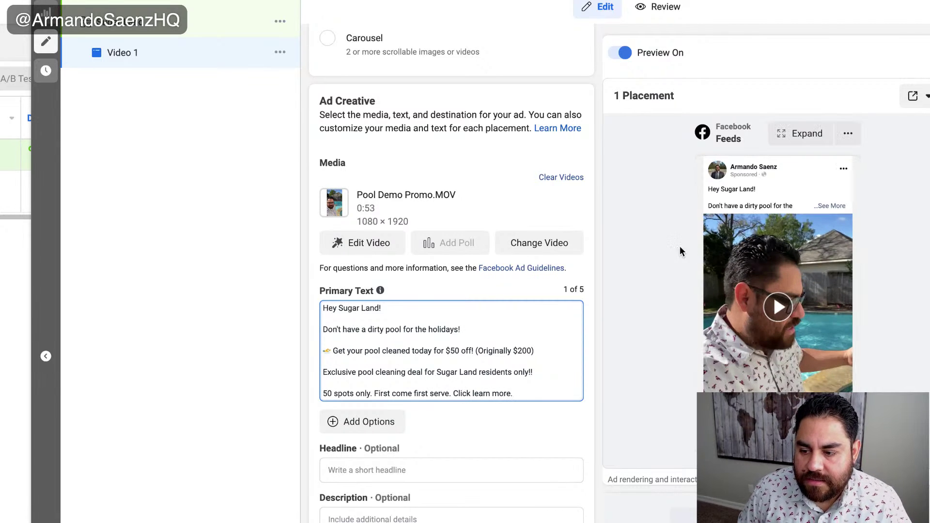
{"action": "scroll", "coordinate": [591, 318], "scroll_direction": "down", "scroll_amount": 2}
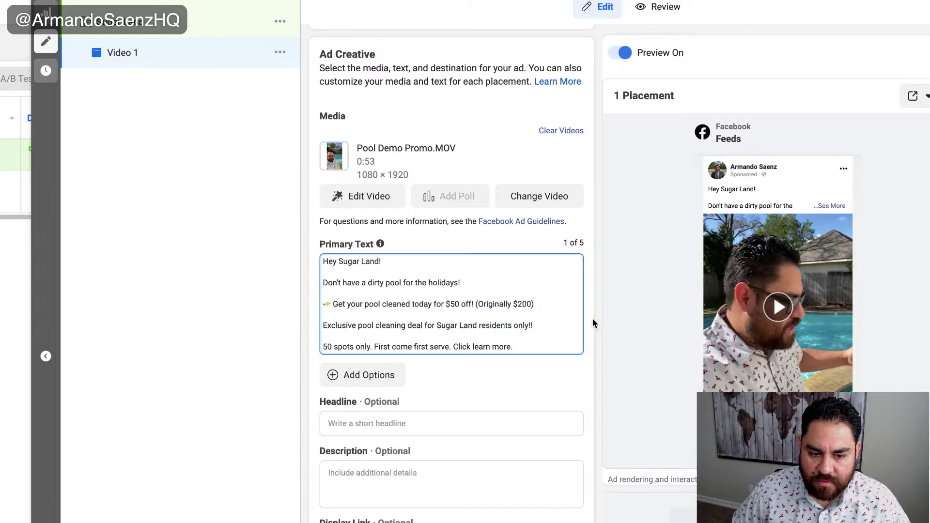
{"action": "scroll", "coordinate": [592, 320], "scroll_direction": "down", "scroll_amount": 3}
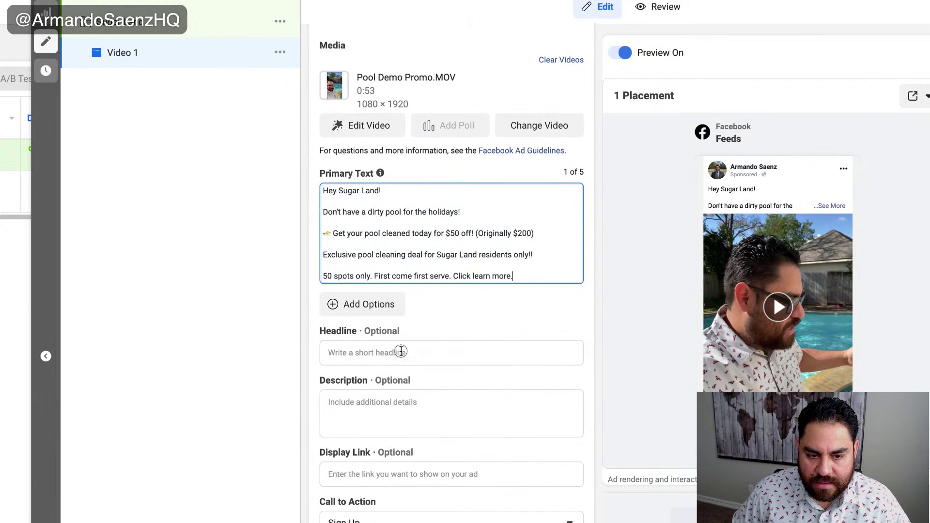
- Enter the headline 'Clean your dirty pool without wasting time' and change the call to action to Learn More
{"action": "left_click", "coordinate": [401, 351]}
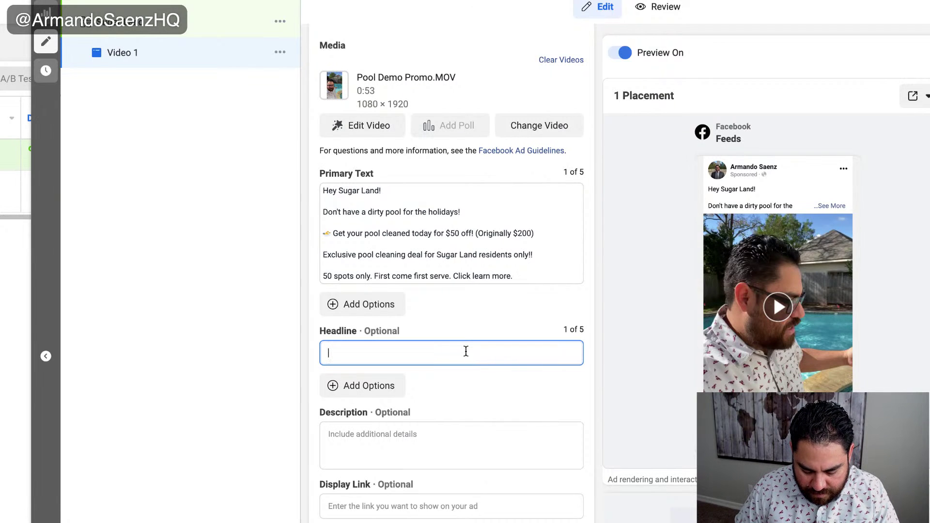
{"action": "type", "text": "Clean you"}
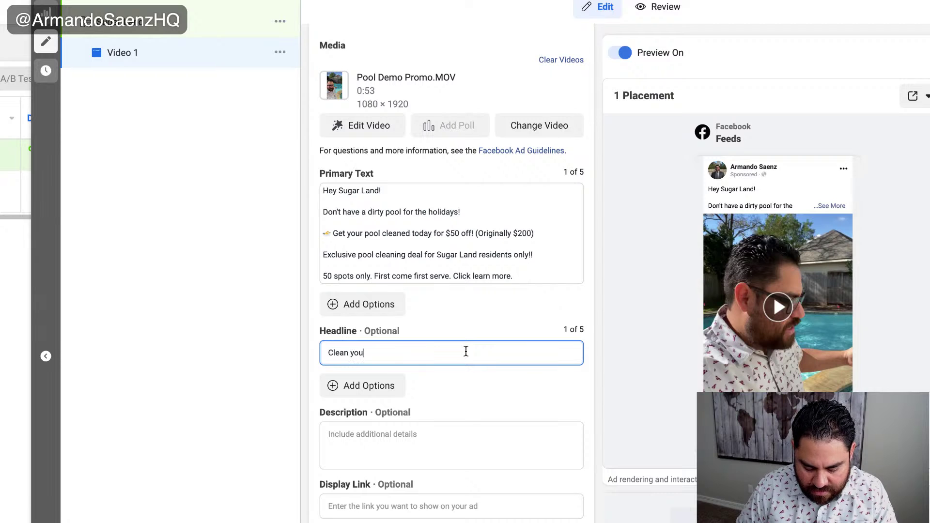
{"action": "type", "text": "r dirty pool without "}
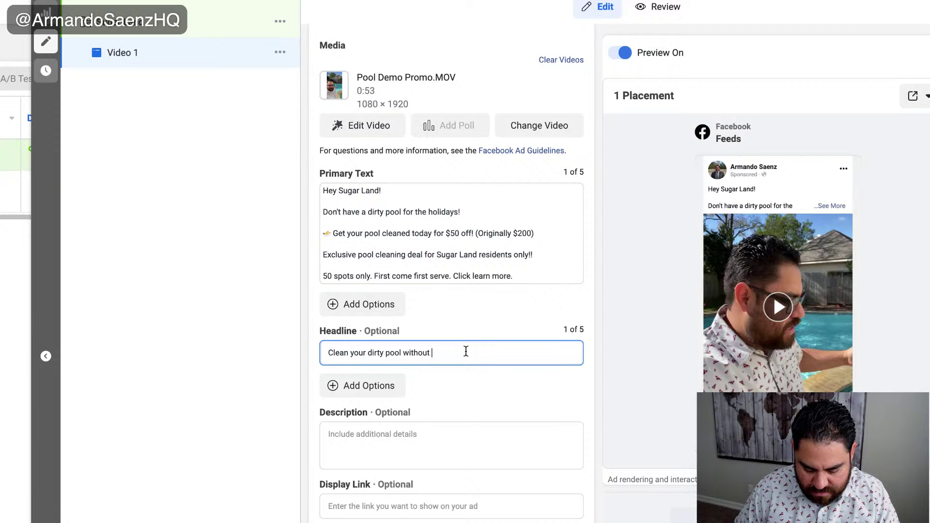
{"action": "type", "text": "wasting time!"}
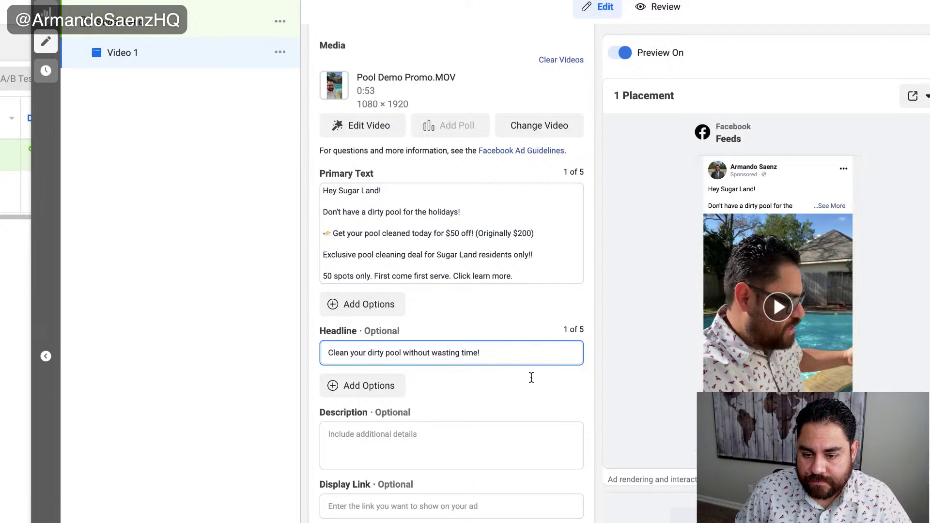
{"action": "scroll", "coordinate": [550, 386], "scroll_direction": "down", "scroll_amount": 2}
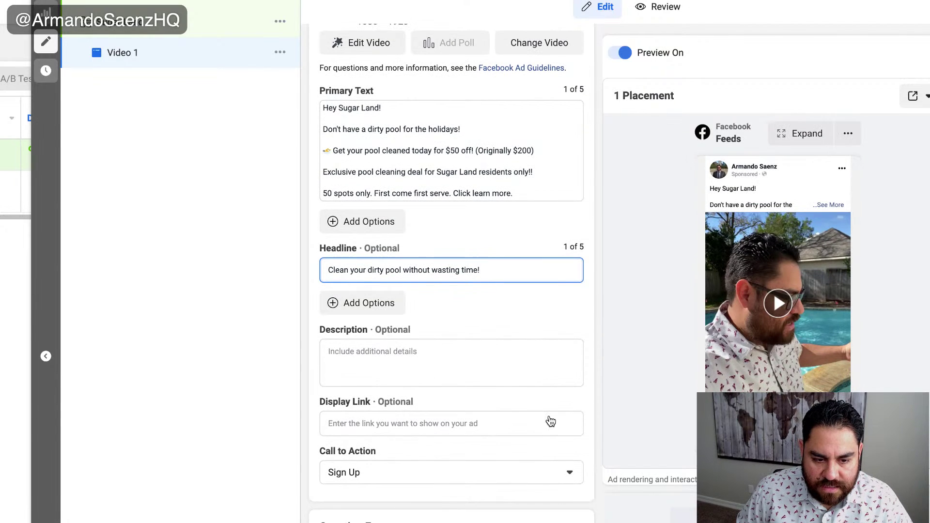
{"action": "scroll", "coordinate": [536, 422], "scroll_direction": "down", "scroll_amount": 2}
{"action": "left_click", "coordinate": [570, 411]}
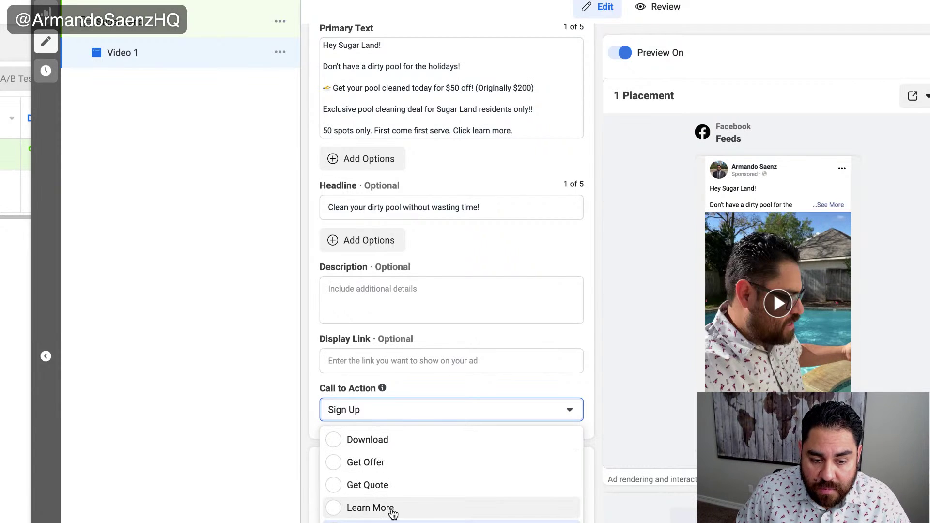
{"action": "scroll", "coordinate": [451, 507], "scroll_direction": "down", "scroll_amount": 1}
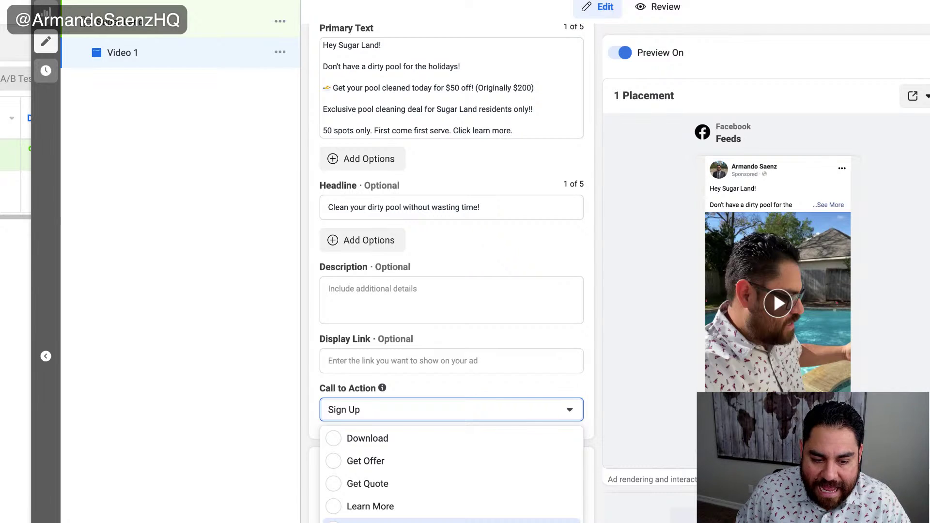
{"action": "left_click", "coordinate": [334, 506]}
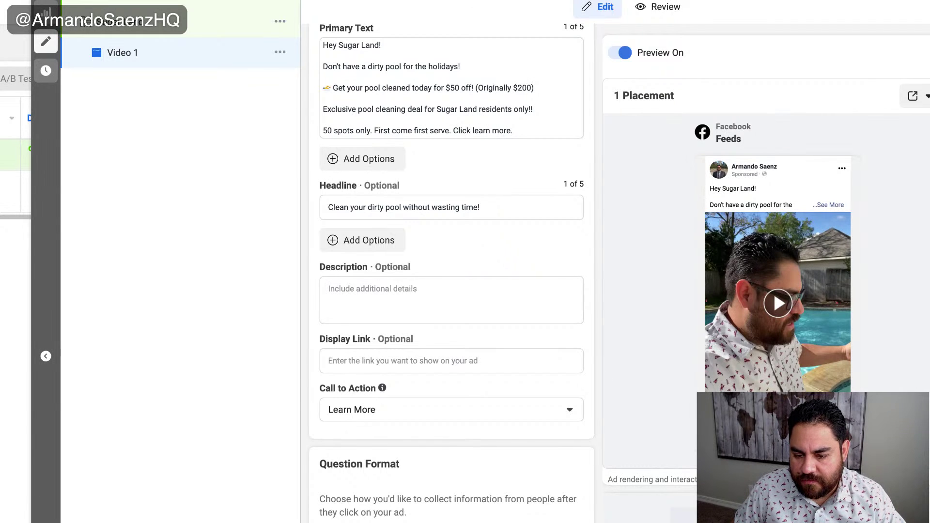
{"action": "scroll", "coordinate": [625, 397], "scroll_direction": "down", "scroll_amount": 5}
{"action": "scroll", "coordinate": [615, 398], "scroll_direction": "up", "scroll_amount": 5}
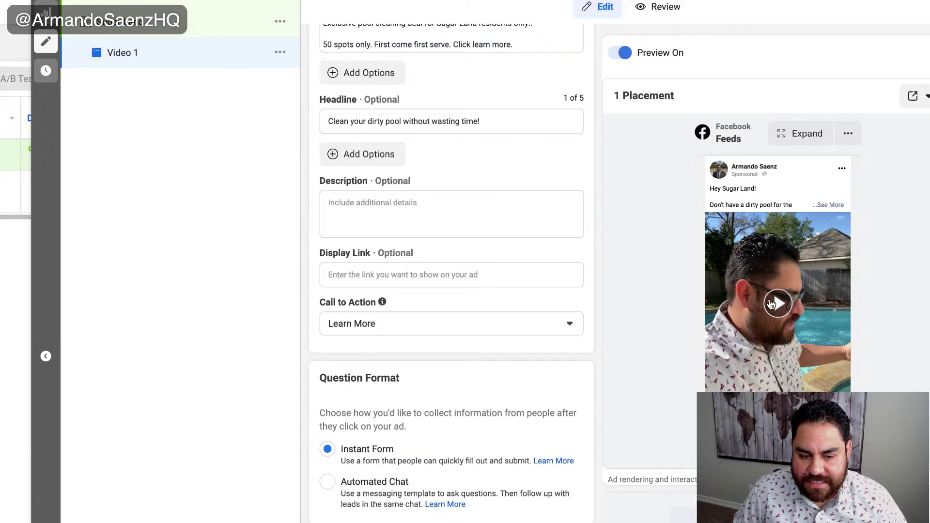
{"action": "scroll", "coordinate": [557, 399], "scroll_direction": "down", "scroll_amount": 3}
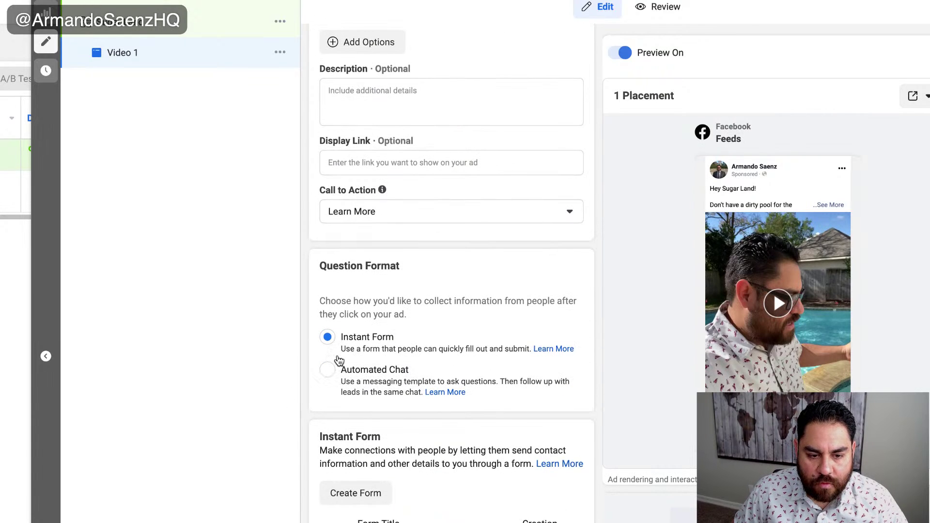
- Create a new instant form and name it 'Demo Pool Form'
{"action": "left_click", "coordinate": [360, 492]}
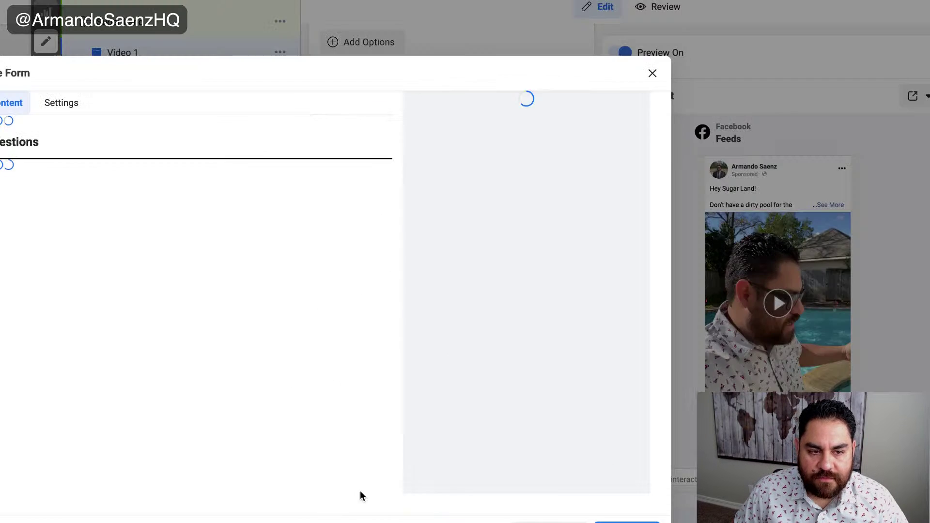
{"action": "left_click", "coordinate": [103, 160]}
{"action": "key", "text": "ctrl+a"}
{"action": "type", "text": "Name"}
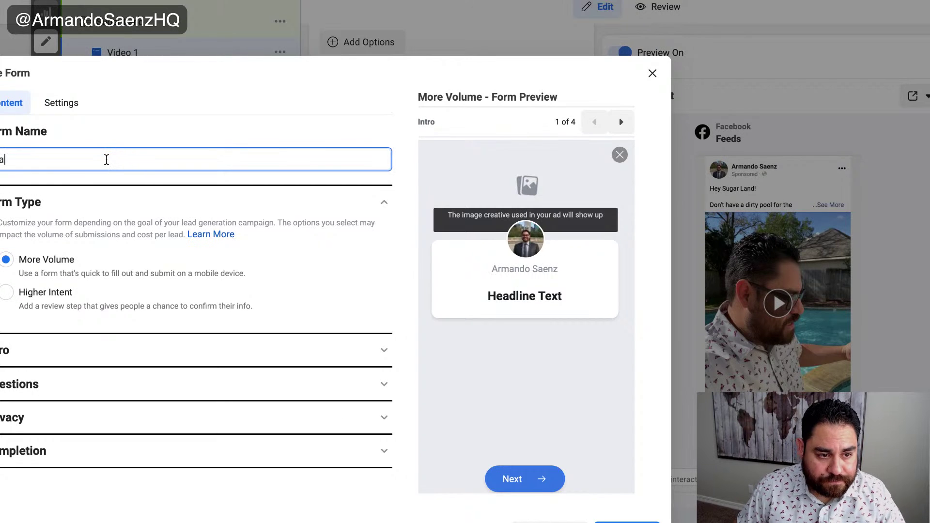
{"action": "key", "text": "BackSpace"}
{"action": "key", "text": "BackSpace"}
{"action": "key", "text": "BackSpace"}
{"action": "key", "text": "BackSpace"}
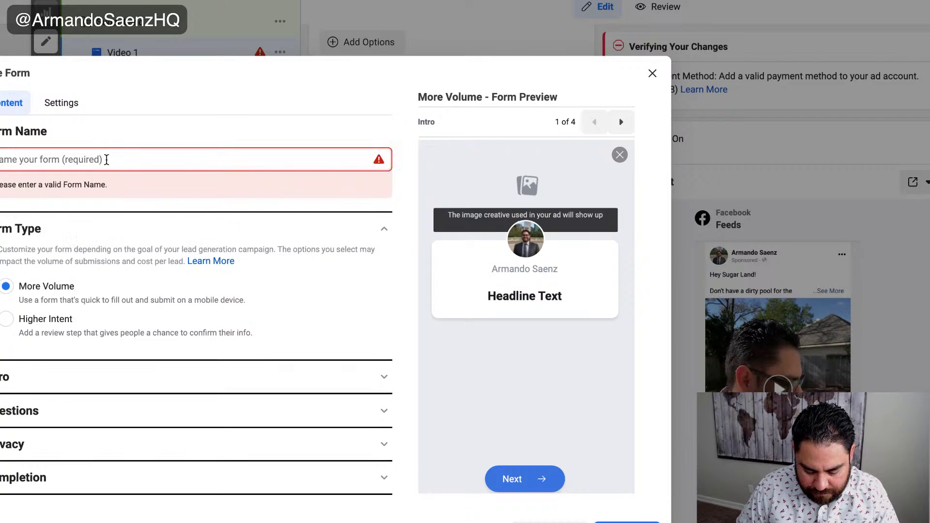
{"action": "type", "text": "Demo Pool F"}
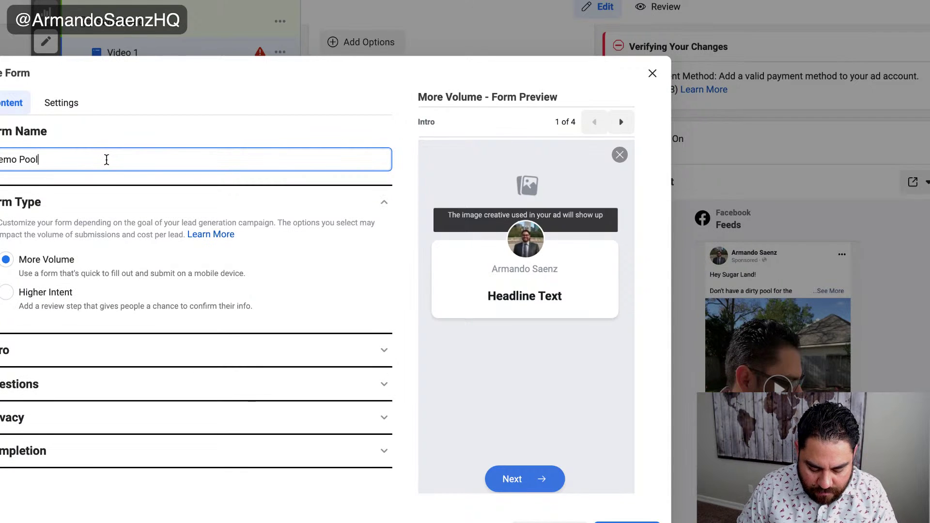
{"action": "type", "text": "orm"}
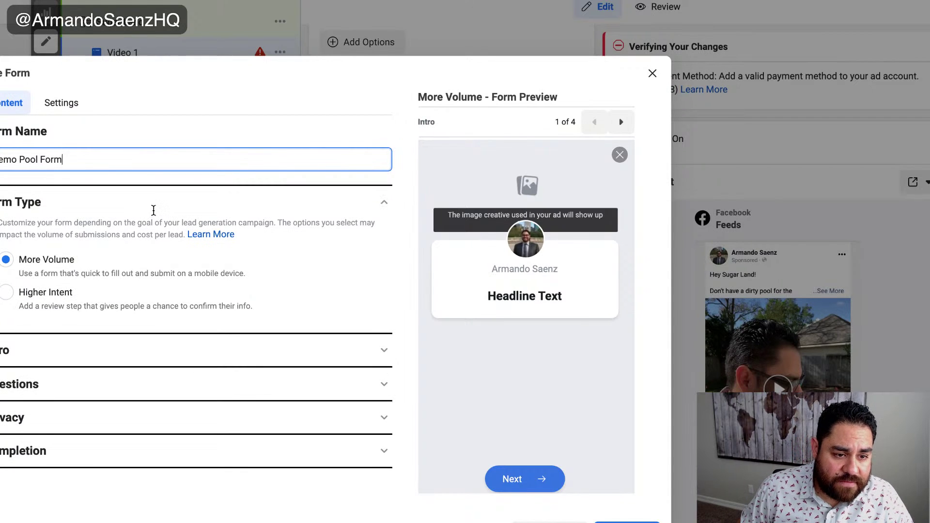
{"action": "left_click", "coordinate": [54, 103]}
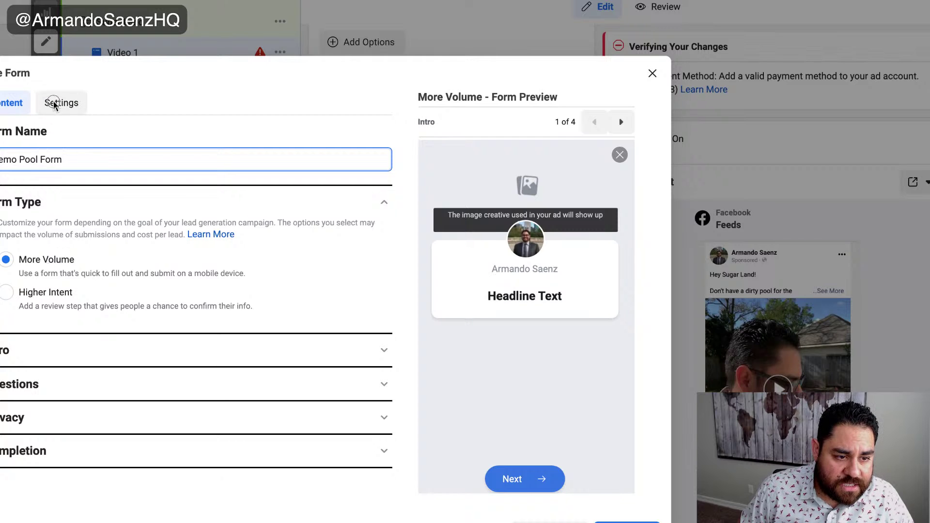
{"action": "left_click", "coordinate": [13, 111]}
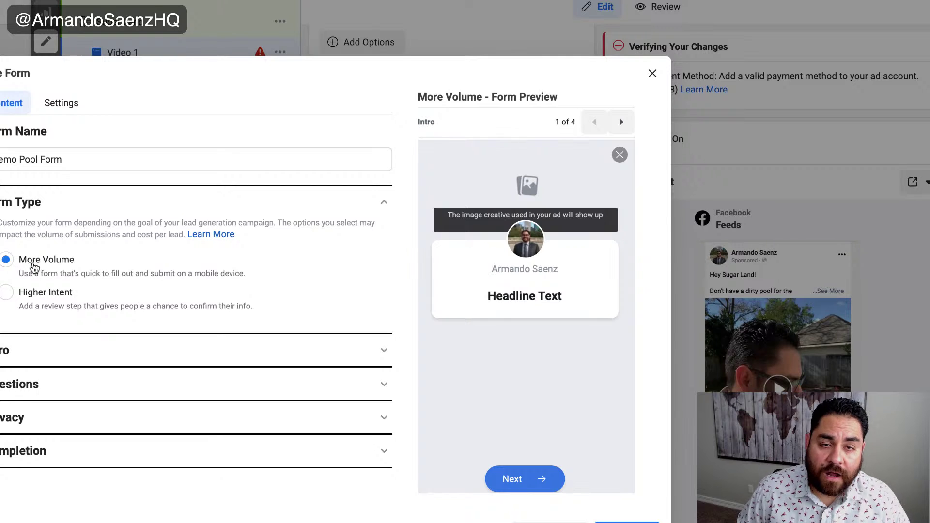
- Set the form's Intro to use the image from the ad
{"action": "left_click", "coordinate": [382, 355]}
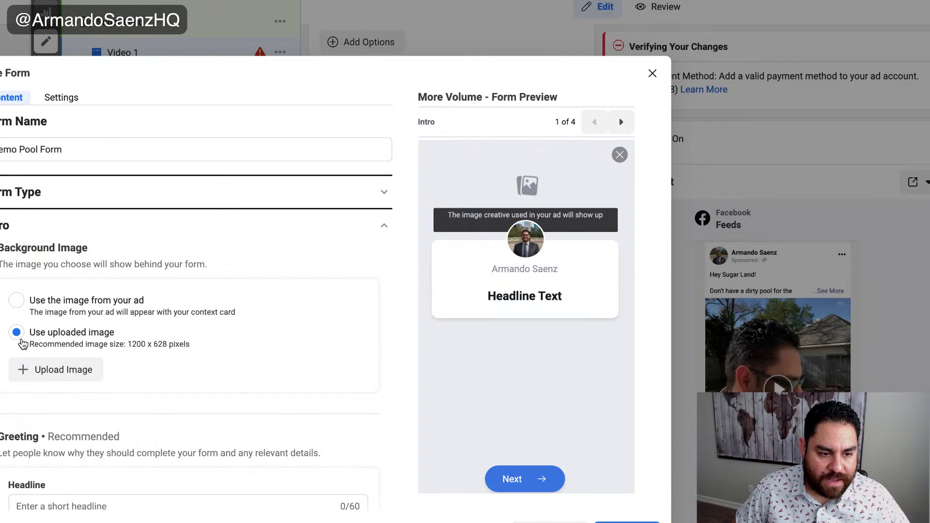
{"action": "left_click", "coordinate": [17, 301]}
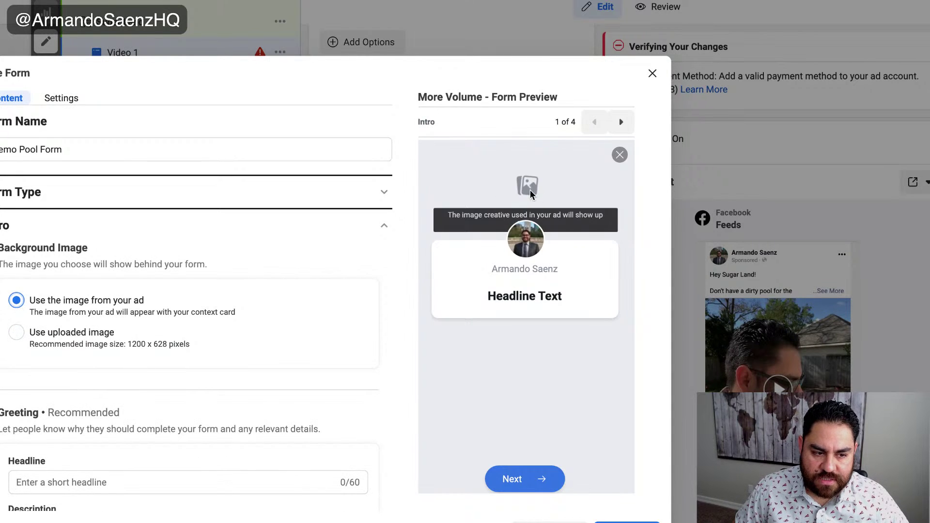
{"action": "double_click", "coordinate": [348, 398]}
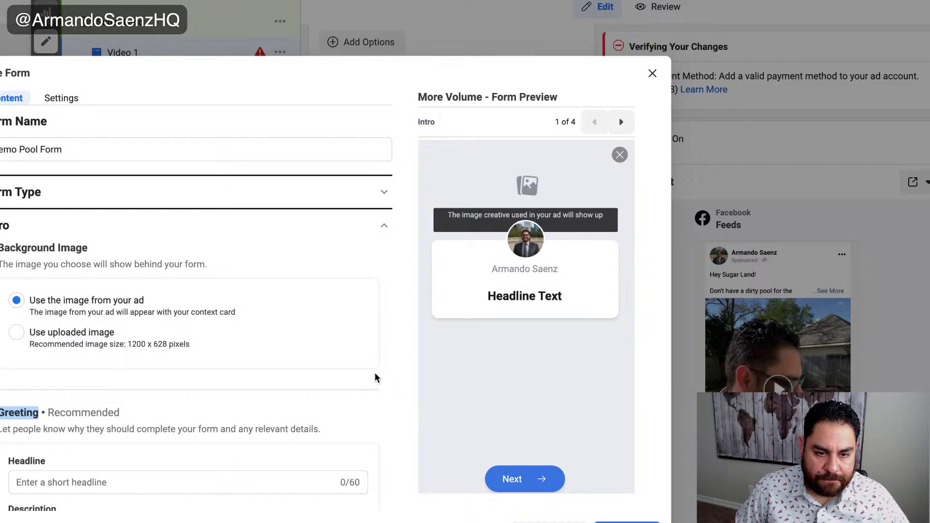
{"action": "left_click", "coordinate": [387, 228]}
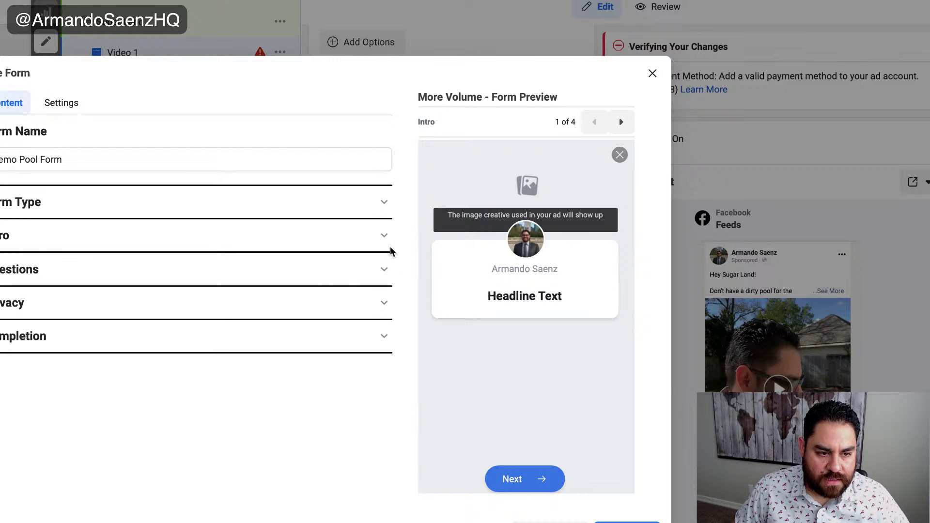
{"action": "left_click", "coordinate": [384, 236]}
{"action": "scroll", "coordinate": [358, 315], "scroll_direction": "down", "scroll_amount": 5}
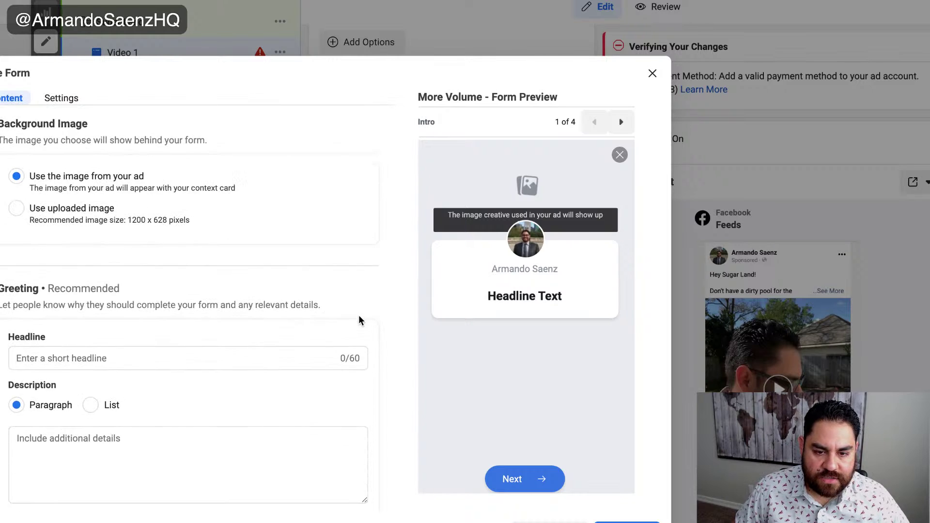
- Give the intro the greeting headline 'Save $50 on your pool cleaning today!'
{"action": "left_click", "coordinate": [152, 356]}
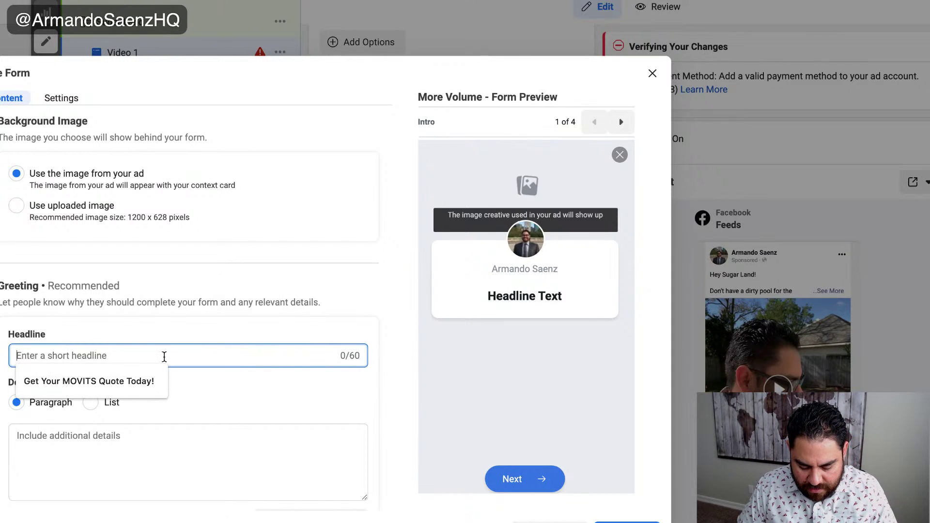
{"action": "type", "text": "Get"}
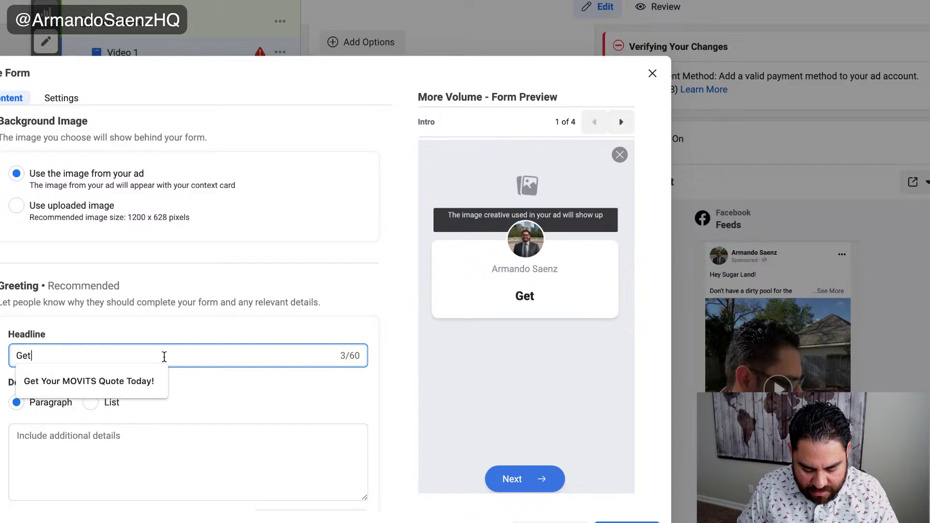
{"action": "key", "text": "BackSpace"}
{"action": "key", "text": "BackSpace"}
{"action": "key", "text": "BackSpace"}
{"action": "key", "text": "BackSpace"}
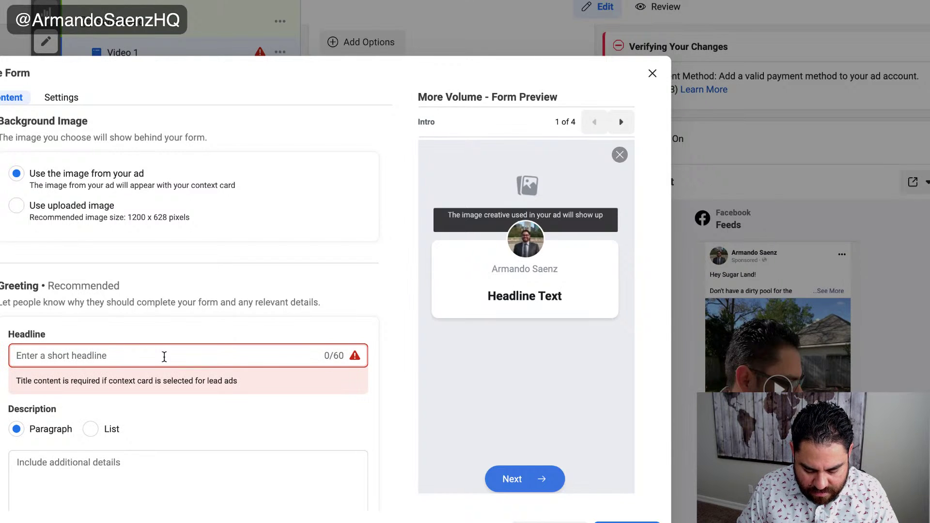
{"action": "type", "text": "S"}
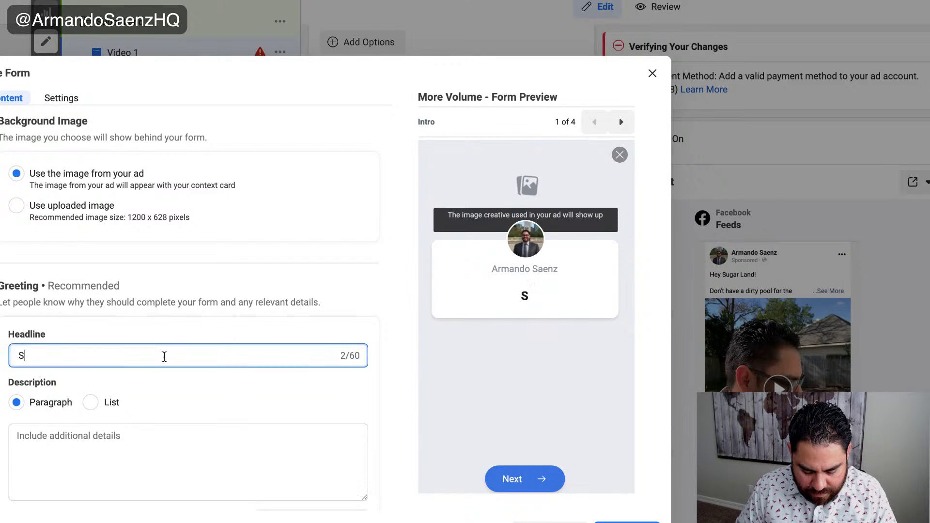
{"action": "type", "text": "ave $50 on your poolk"}
{"action": "key", "text": "BackSpace"}
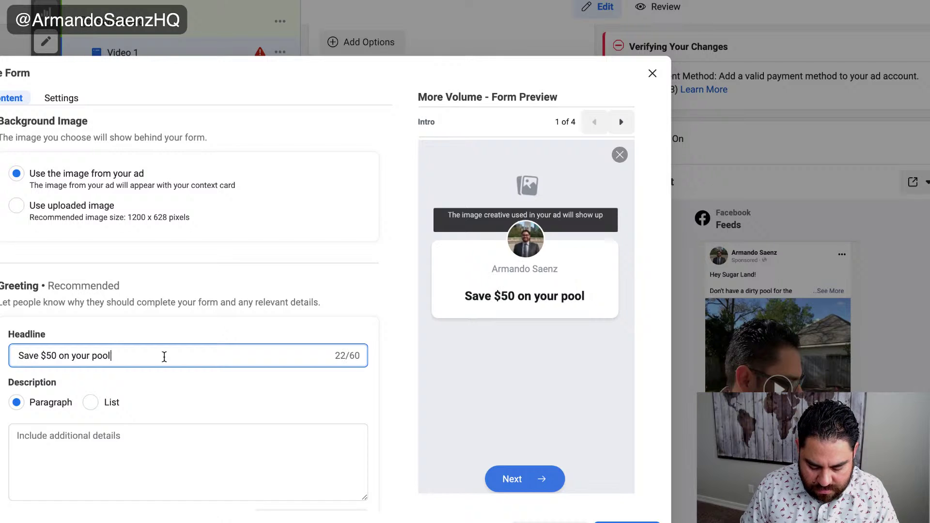
{"action": "type", "text": "cleaning t"}
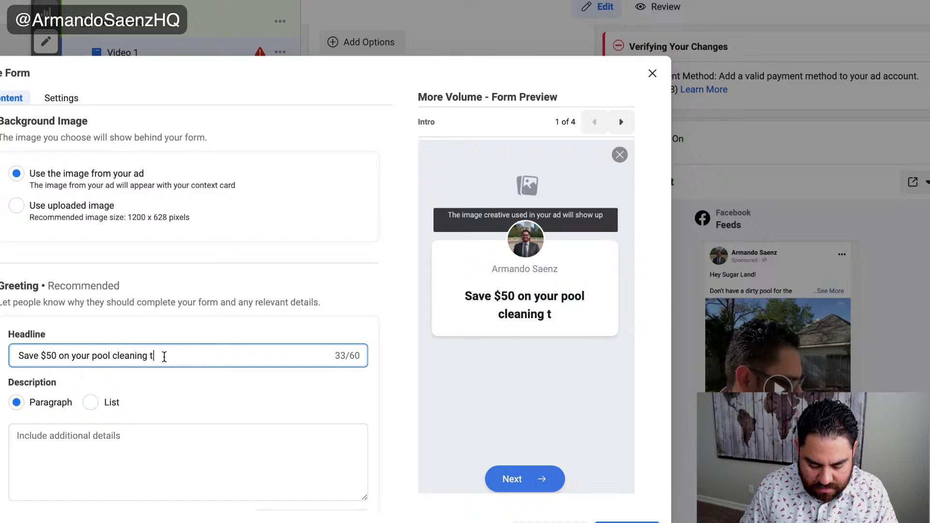
{"action": "type", "text": "oday!"}
{"action": "left_click", "coordinate": [329, 380]}
{"action": "scroll", "coordinate": [356, 391], "scroll_direction": "down", "scroll_amount": 2}
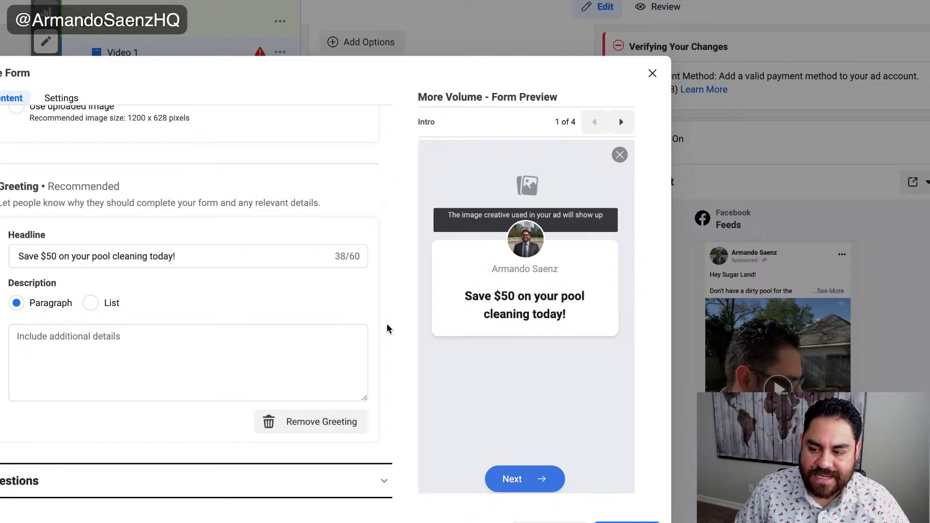
{"action": "scroll", "coordinate": [387, 328], "scroll_direction": "down", "scroll_amount": 1}
{"action": "left_click", "coordinate": [385, 424]}
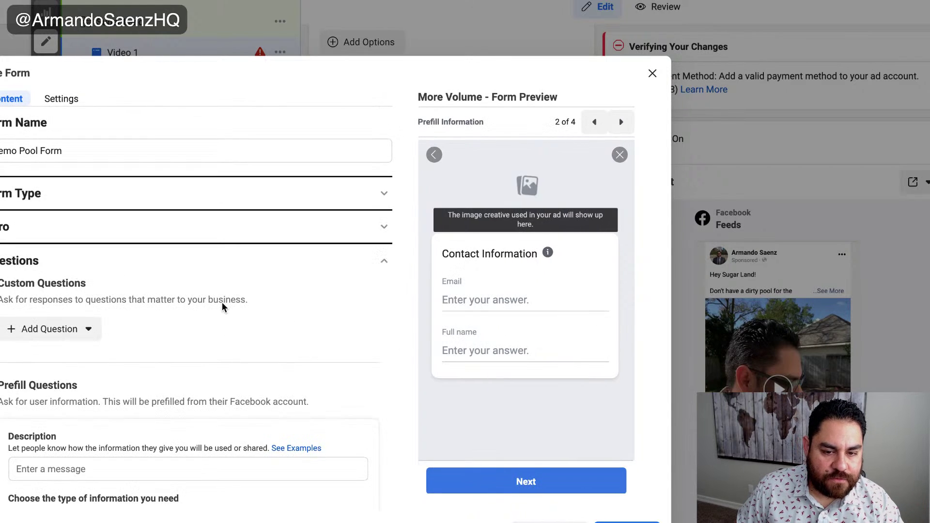
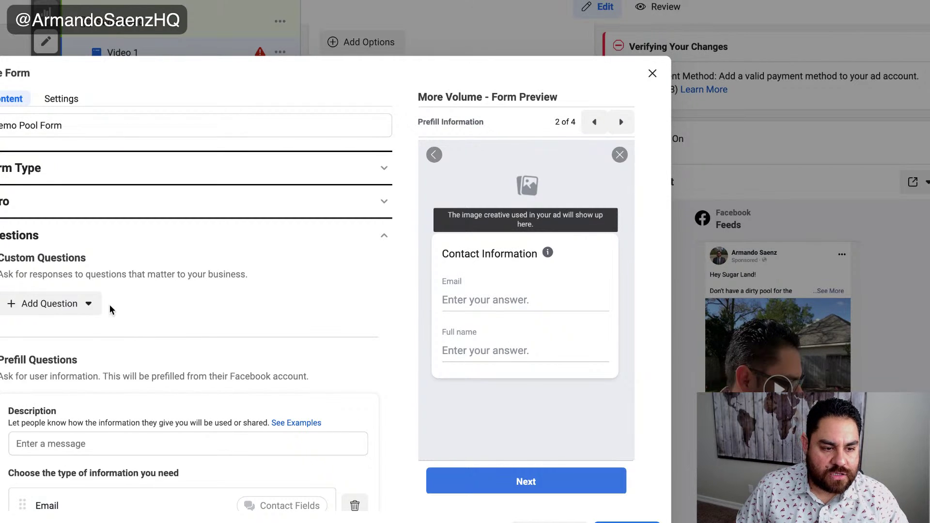
- Add a multiple-choice question 'Do you want to get your pool cleaned?', discarding an accidental short-answer question
{"action": "left_click", "coordinate": [89, 304]}
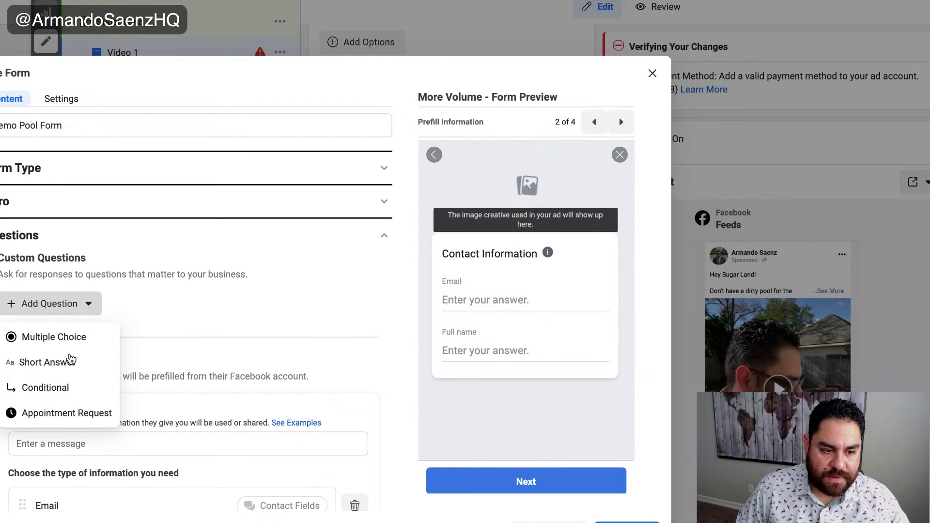
{"action": "left_click", "coordinate": [43, 362]}
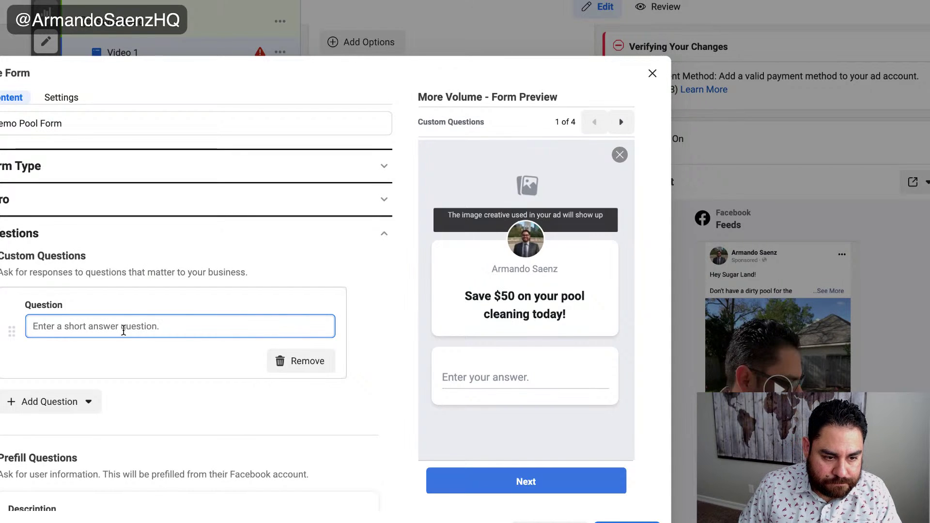
{"action": "left_click", "coordinate": [300, 361]}
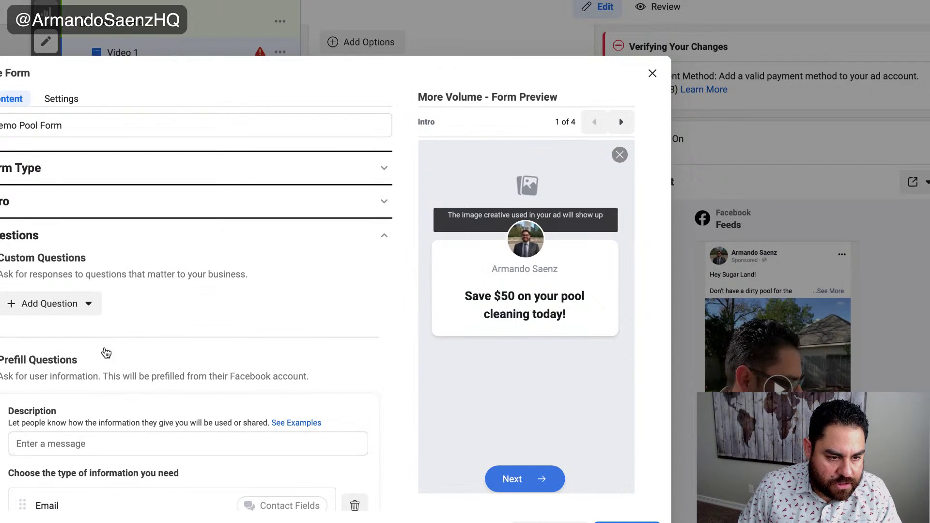
{"action": "left_click", "coordinate": [87, 304]}
{"action": "left_click", "coordinate": [58, 338]}
{"action": "left_click", "coordinate": [112, 325]}
{"action": "type", "text": "Do"}
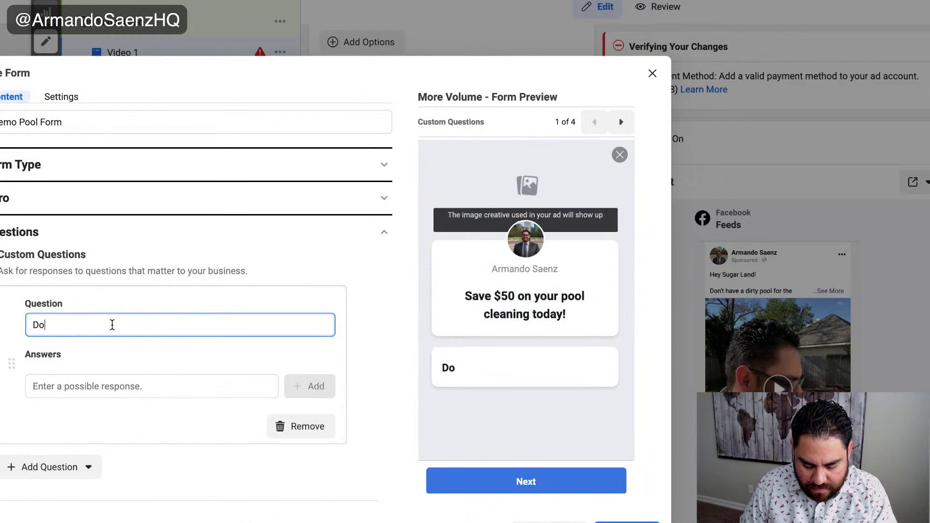
{"action": "type", "text": " you want t"}
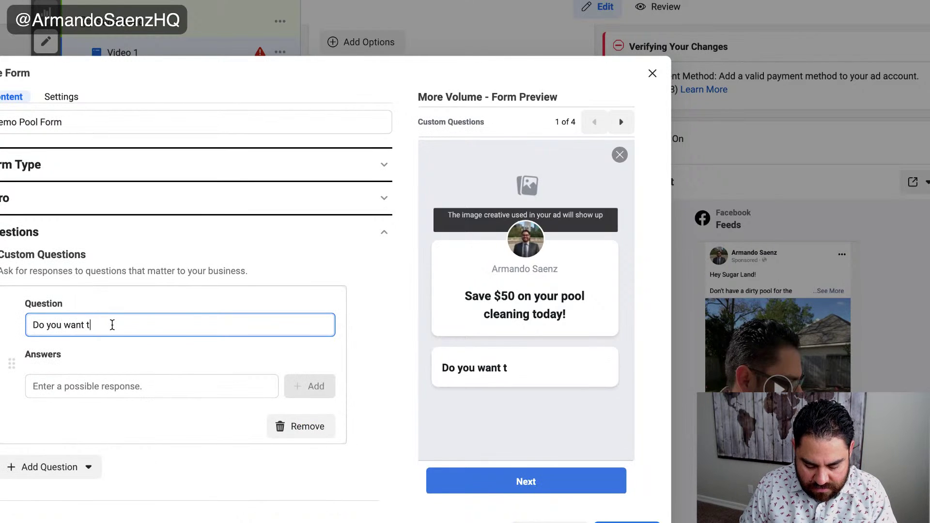
{"action": "type", "text": "o get your pool "}
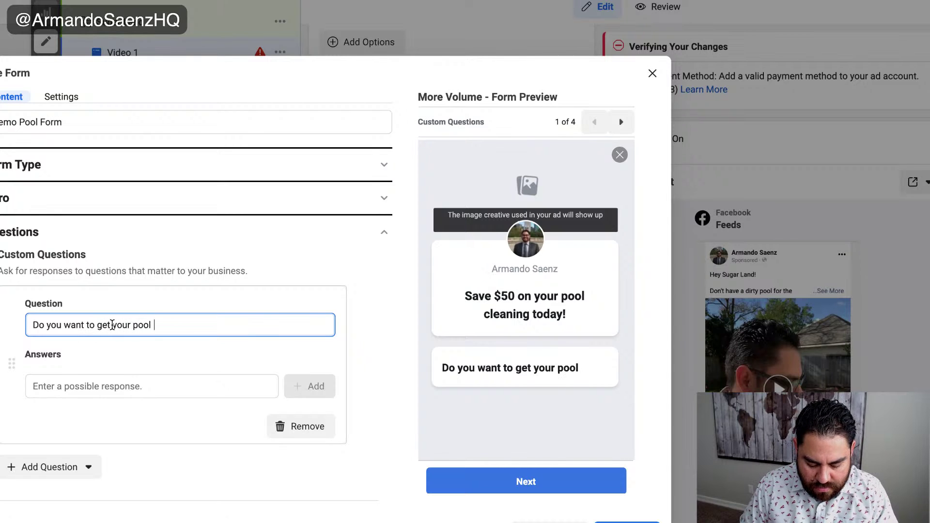
{"action": "type", "text": "cleaned"}
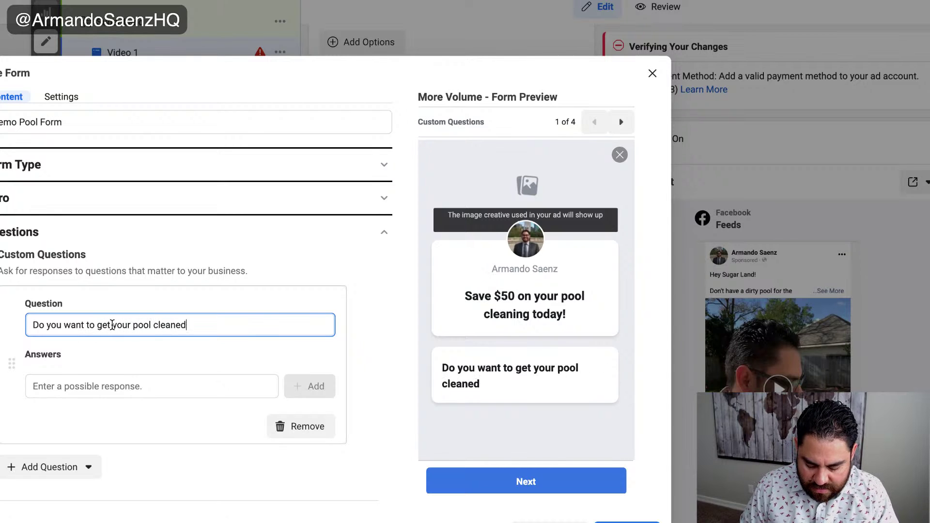
{"action": "type", "text": "?"}
- Give the question the answer options Yes and No
{"action": "left_click", "coordinate": [92, 382]}
{"action": "type", "text": "Yes"}
{"action": "left_click", "coordinate": [297, 386]}
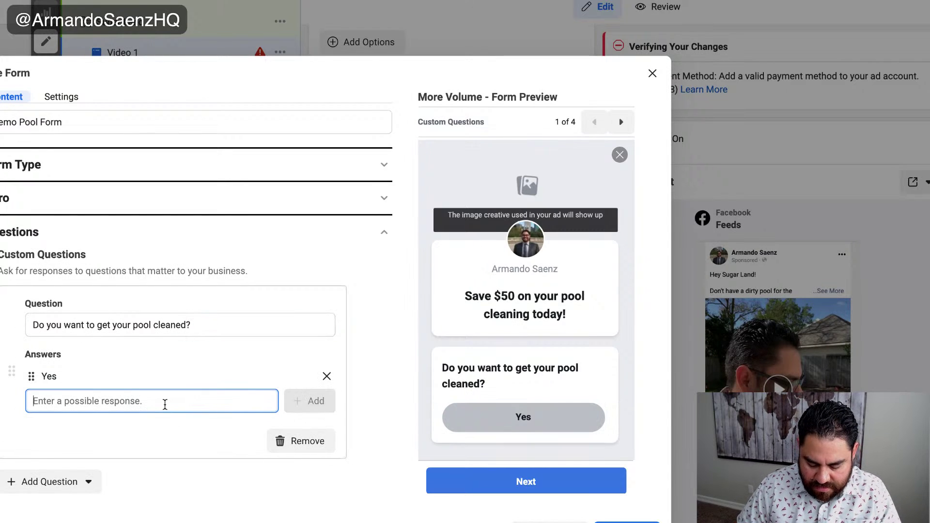
{"action": "type", "text": "No"}
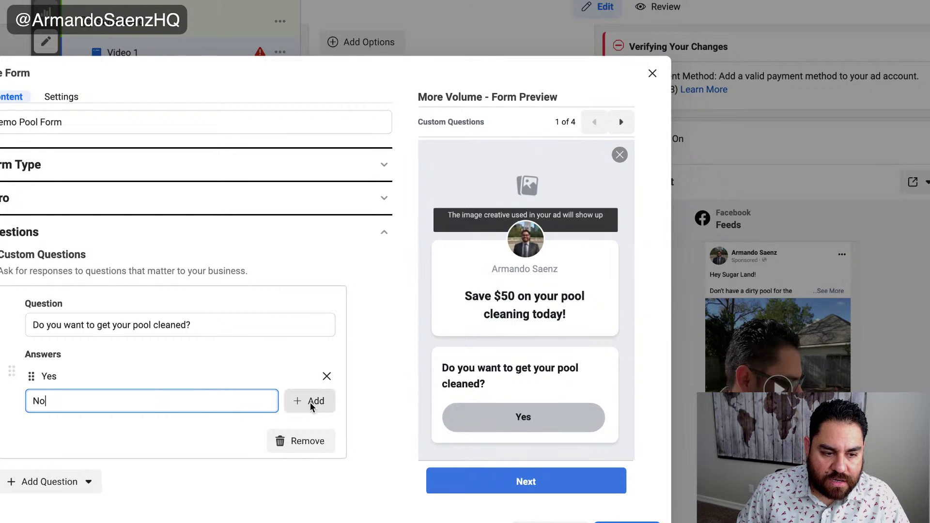
{"action": "left_click", "coordinate": [300, 401]}
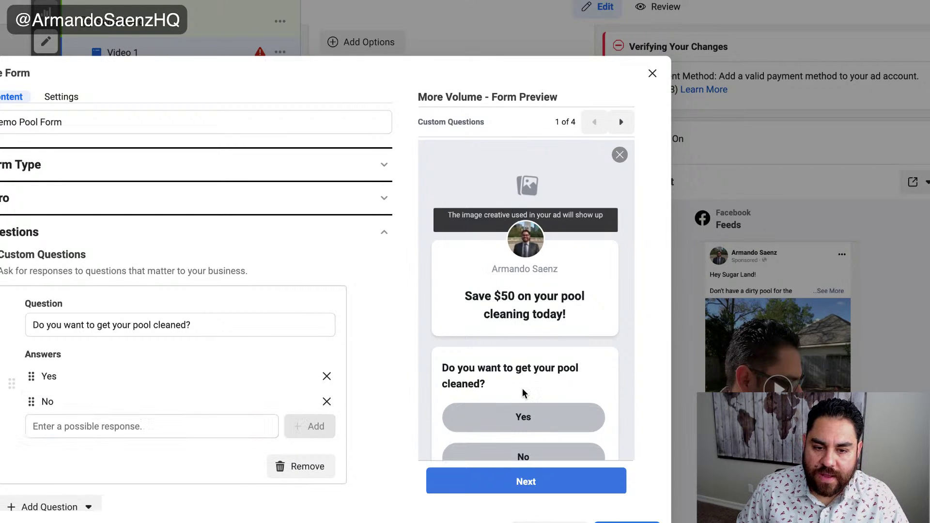
{"action": "scroll", "coordinate": [522, 388], "scroll_direction": "down", "scroll_amount": 2}
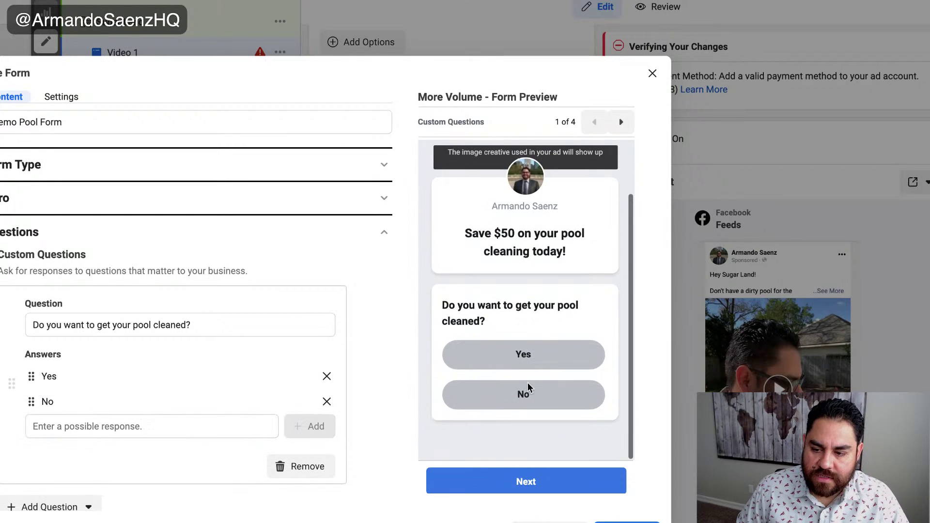
- Collapse and reopen the Questions section as a summary
{"action": "left_click", "coordinate": [386, 239]}
{"action": "left_click", "coordinate": [328, 270]}
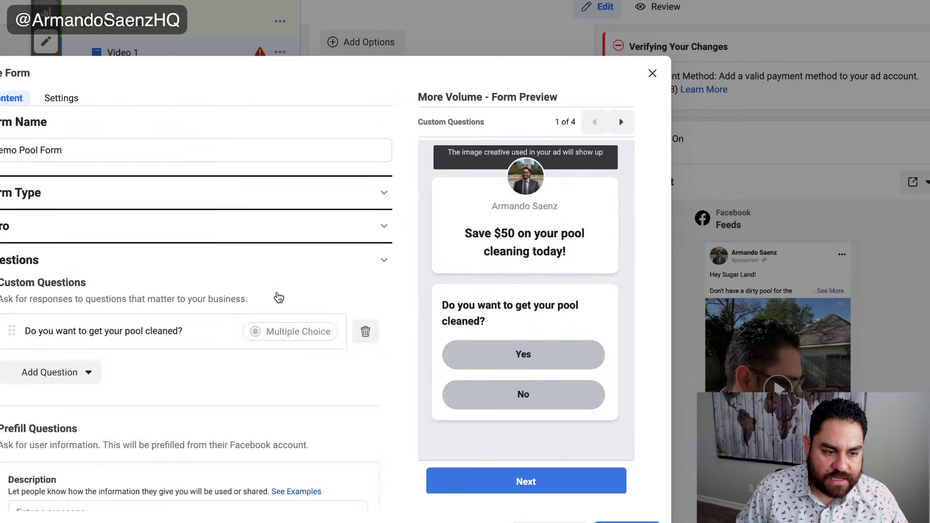
{"action": "scroll", "coordinate": [109, 417], "scroll_direction": "down", "scroll_amount": 3}
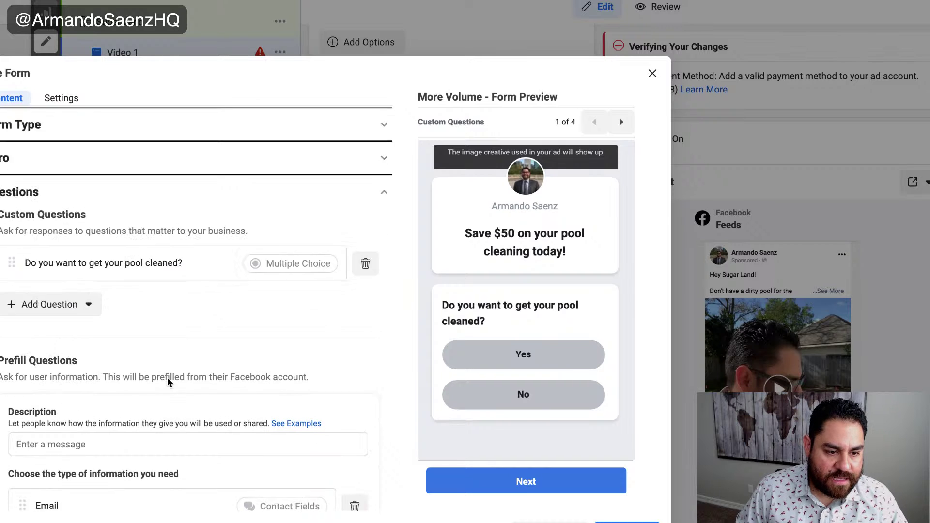
{"action": "scroll", "coordinate": [110, 416], "scroll_direction": "down", "scroll_amount": 3}
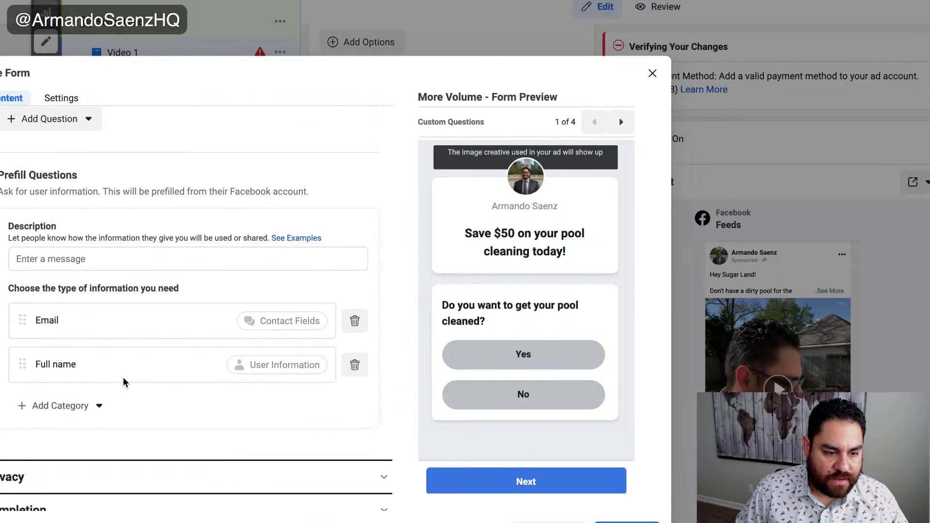
{"action": "scroll", "coordinate": [136, 383], "scroll_direction": "up", "scroll_amount": 4}
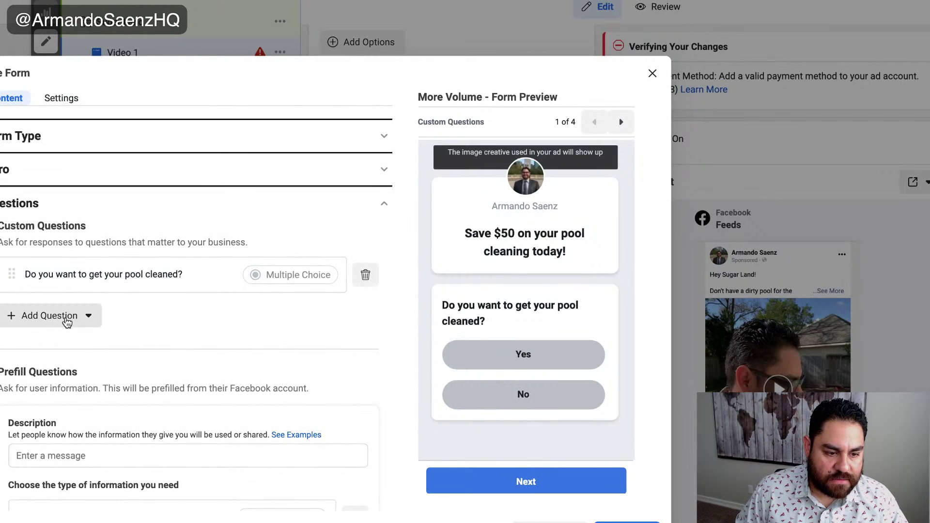
- Add a short-answer question 'How soon do you need it cleaned?' below the first question
{"action": "left_click", "coordinate": [67, 322]}
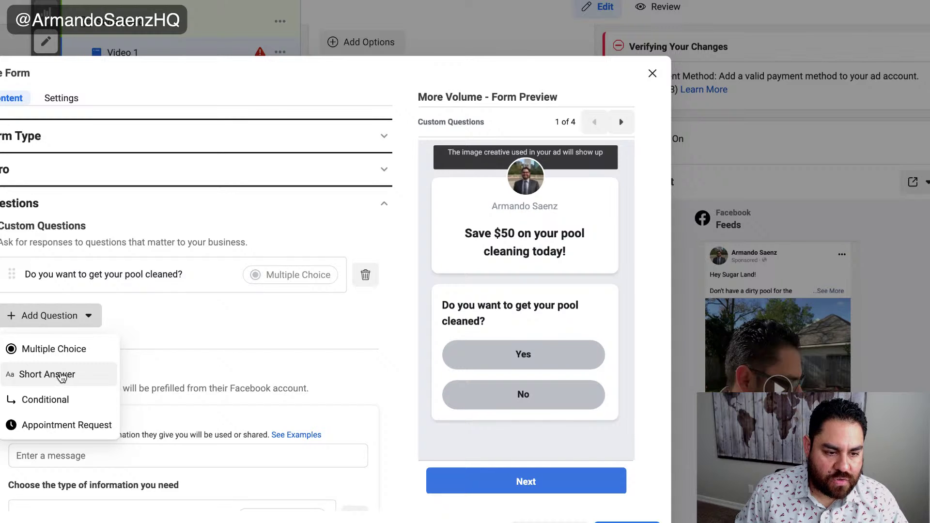
{"action": "left_click", "coordinate": [99, 371]}
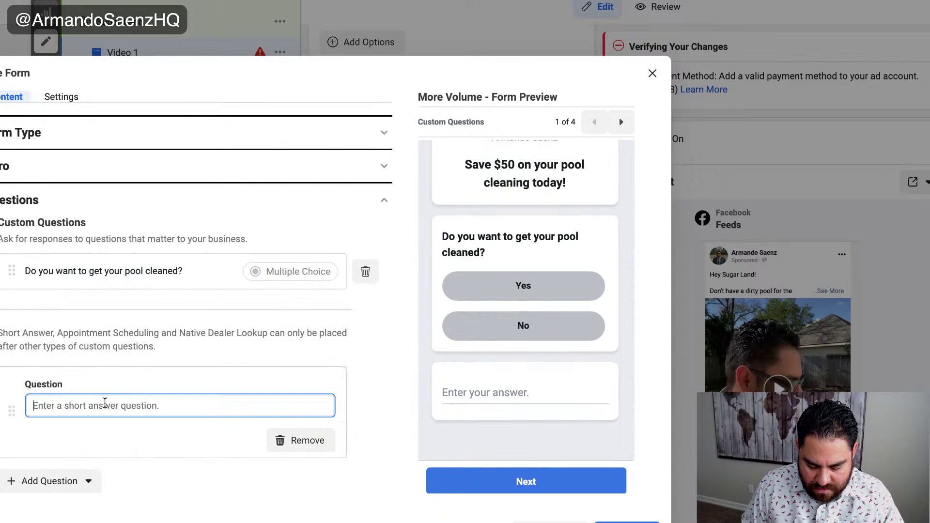
{"action": "type", "text": "How s"}
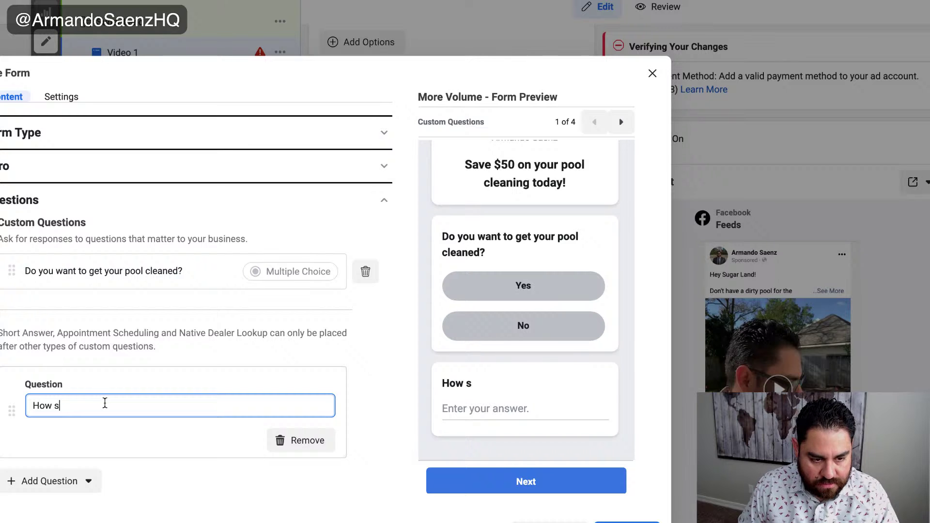
{"action": "type", "text": "oon"}
{"action": "key", "text": "BackSpace"}
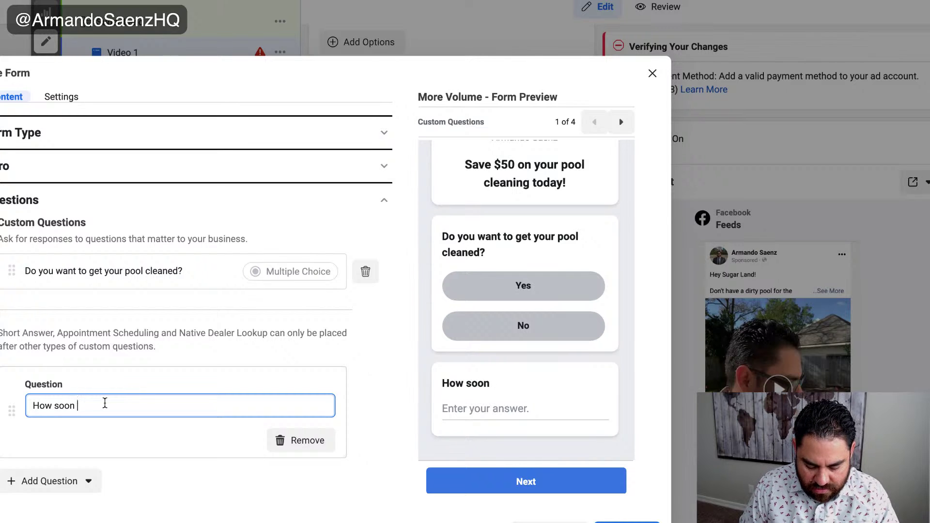
{"action": "type", "text": "wou"}
{"action": "key", "text": "BackSpace"}
{"action": "key", "text": "BackSpace"}
{"action": "key", "text": "BackSpace"}
{"action": "key", "text": "BackSpace"}
{"action": "type", "text": "do you need it "}
{"action": "type", "text": "so"}
{"action": "key", "text": "BackSpace"}
{"action": "key", "text": "BackSpace"}
{"action": "type", "text": "cleaned?"}
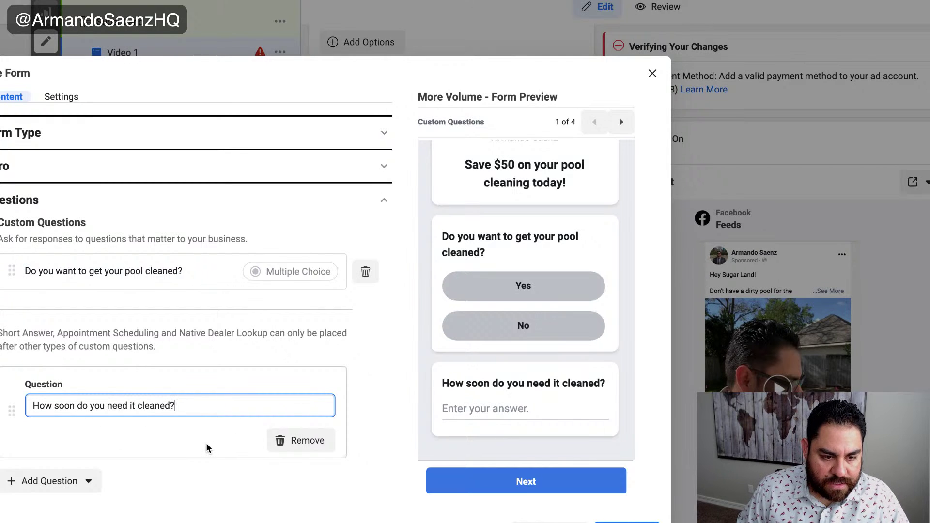
{"action": "scroll", "coordinate": [236, 407], "scroll_direction": "down", "scroll_amount": 2}
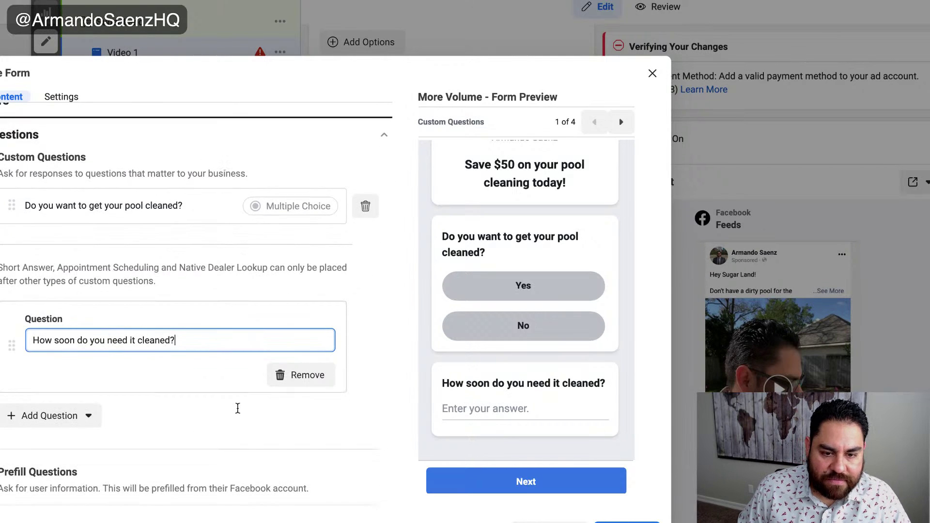
{"action": "left_click", "coordinate": [396, 367]}
{"action": "scroll", "coordinate": [390, 368], "scroll_direction": "down", "scroll_amount": 3}
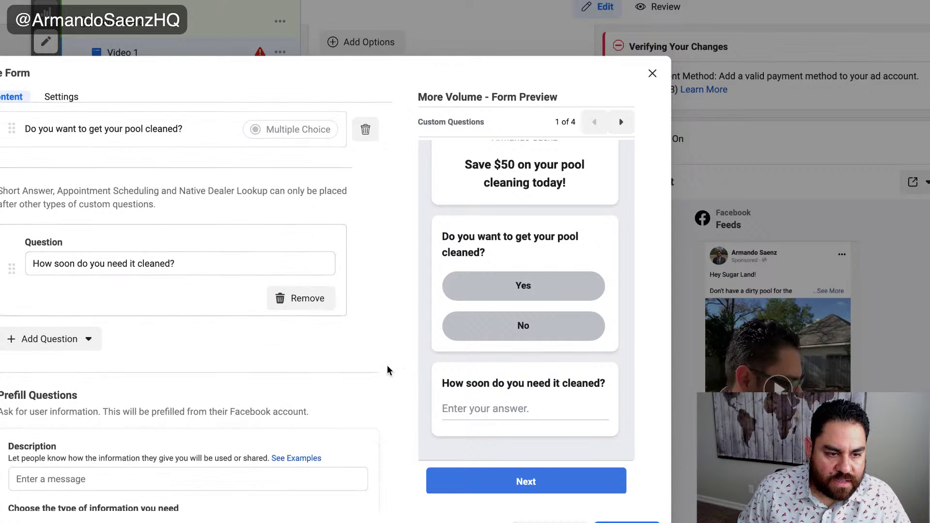
{"action": "scroll", "coordinate": [387, 365], "scroll_direction": "down", "scroll_amount": 2}
{"action": "scroll", "coordinate": [484, 373], "scroll_direction": "down", "scroll_amount": 1}
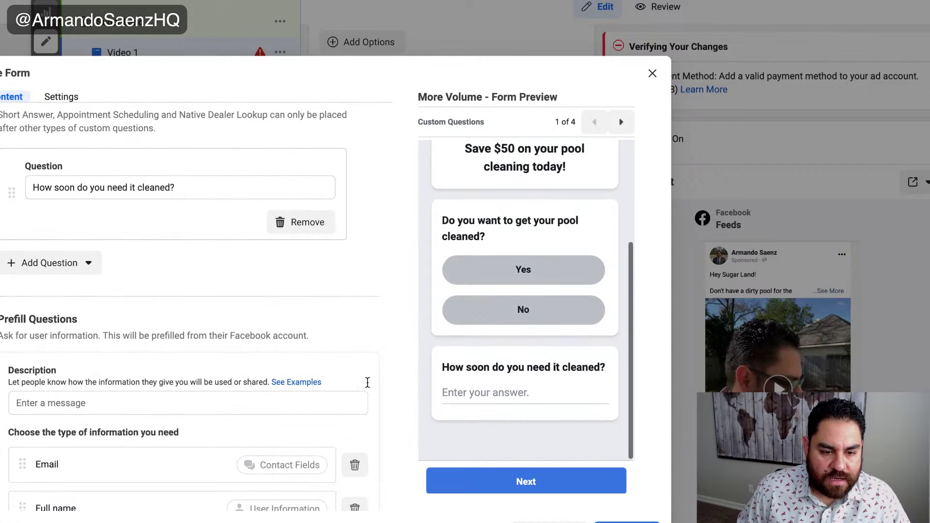
{"action": "scroll", "coordinate": [368, 380], "scroll_direction": "down", "scroll_amount": 4}
{"action": "scroll", "coordinate": [365, 380], "scroll_direction": "down", "scroll_amount": 1}
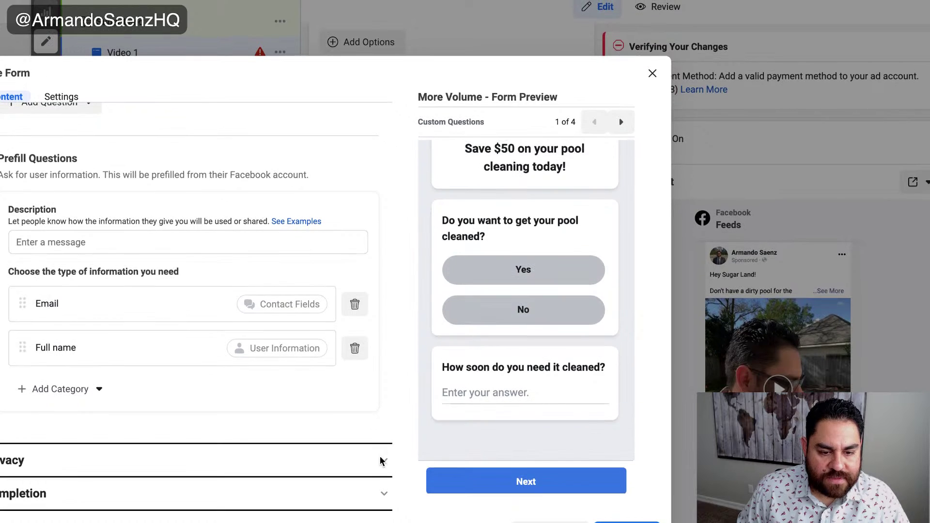
- Expand the Privacy section, select the policy Link field, and look up saenzdigital.com in a new tab
{"action": "left_click", "coordinate": [380, 456]}
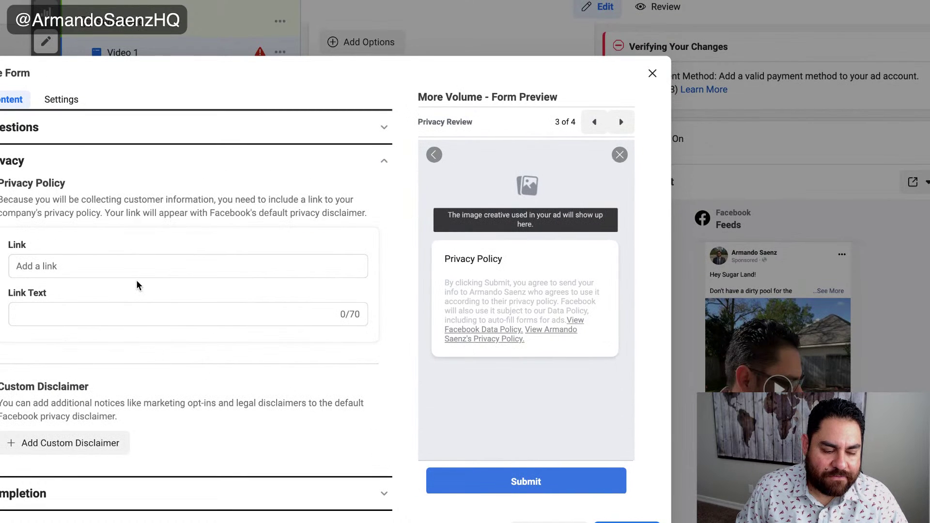
{"action": "left_click", "coordinate": [120, 268]}
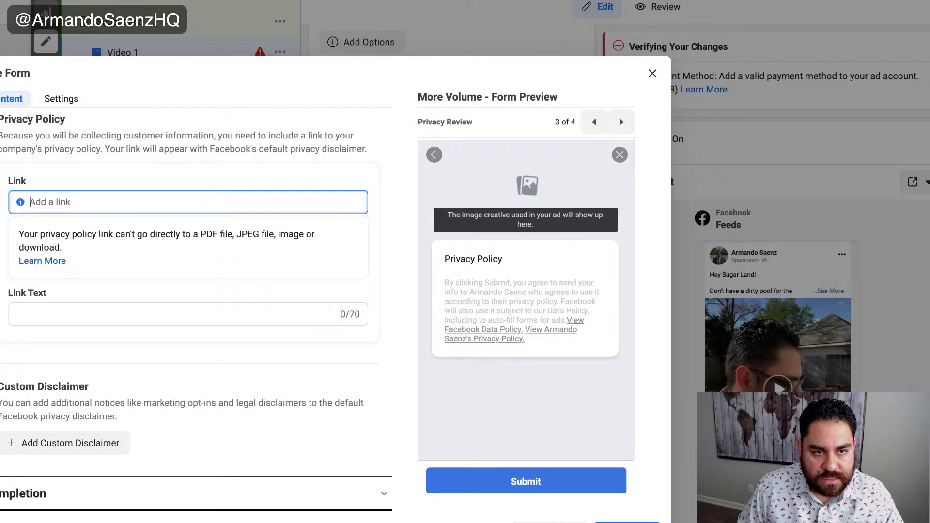
{"action": "key", "text": "super+t"}
{"action": "type", "text": "saenz"}
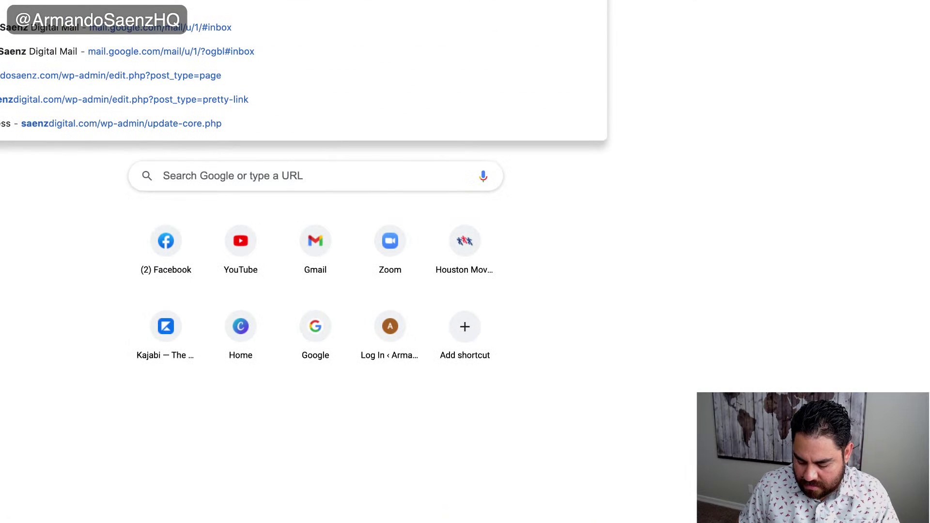
{"action": "type", "text": "digital.com"}
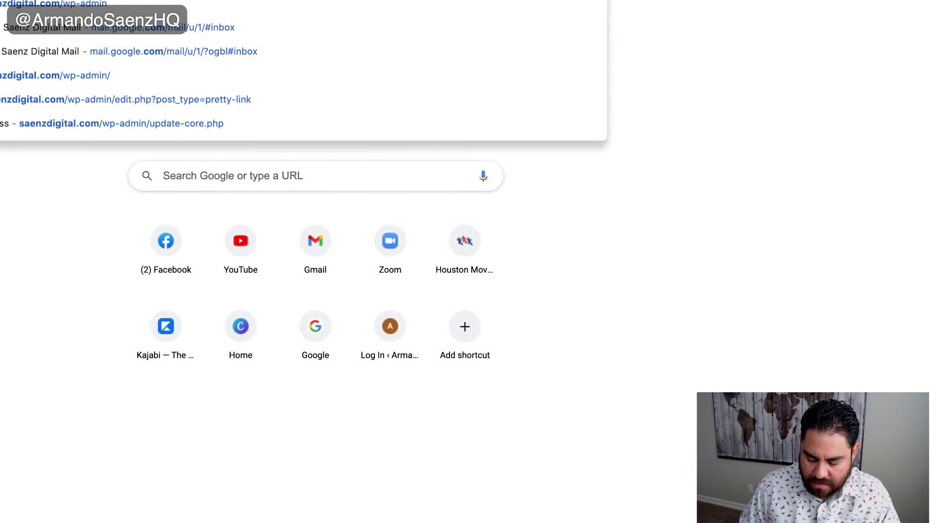
{"action": "key", "text": "Return"}
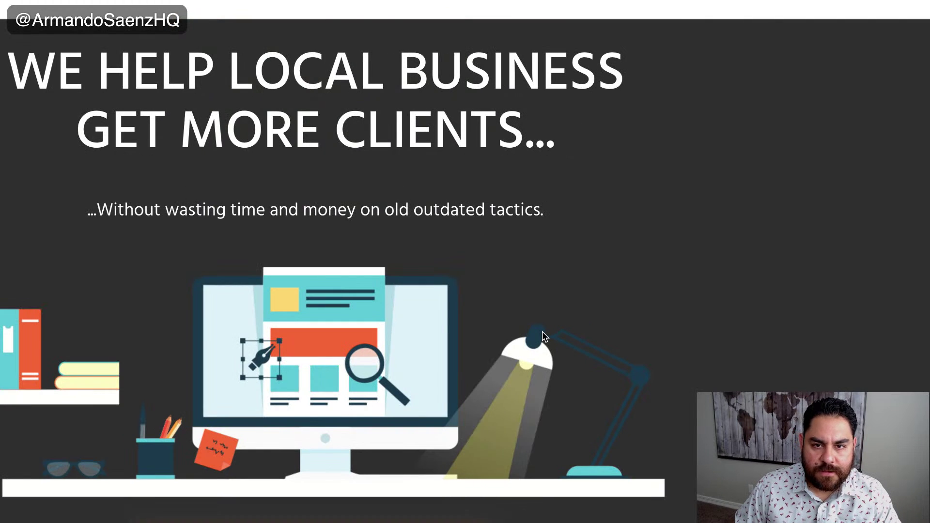
{"action": "scroll", "coordinate": [541, 331], "scroll_direction": "down", "scroll_amount": 20}
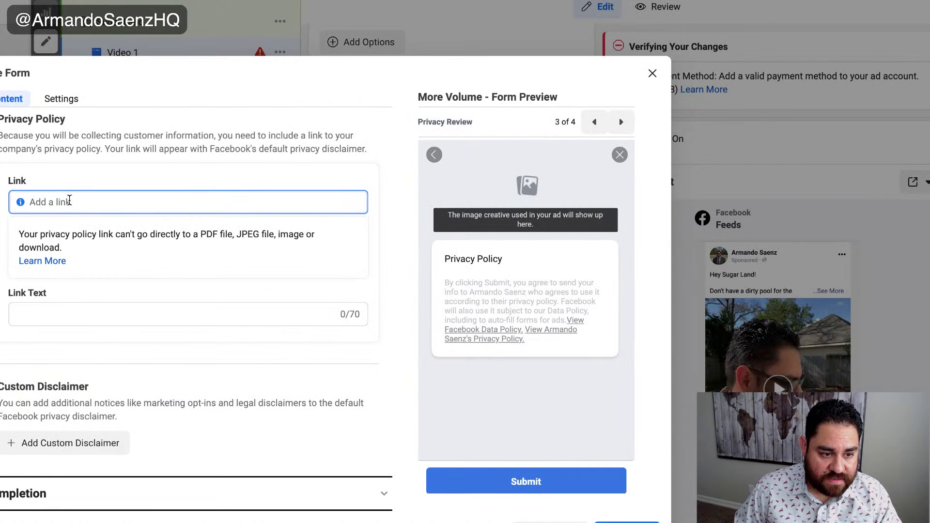
{"action": "type", "text": "https://saenzdigital.com/privacy-policy/"}
{"action": "left_click", "coordinate": [87, 312]}
{"action": "type", "text": "Privacy"}
{"action": "left_click", "coordinate": [241, 356]}
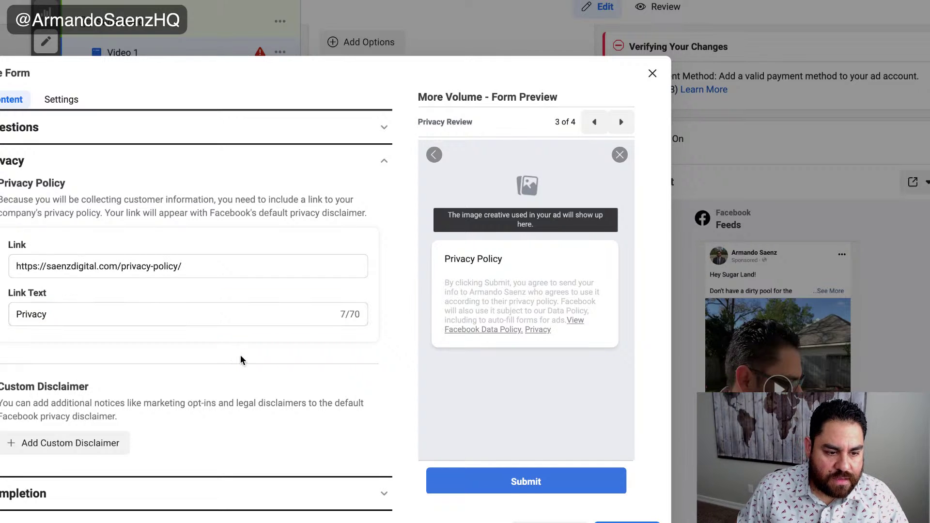
- Retitle the completion screen 'Almost done...' and describe the additional 5% savings for calling now
{"action": "left_click", "coordinate": [383, 494]}
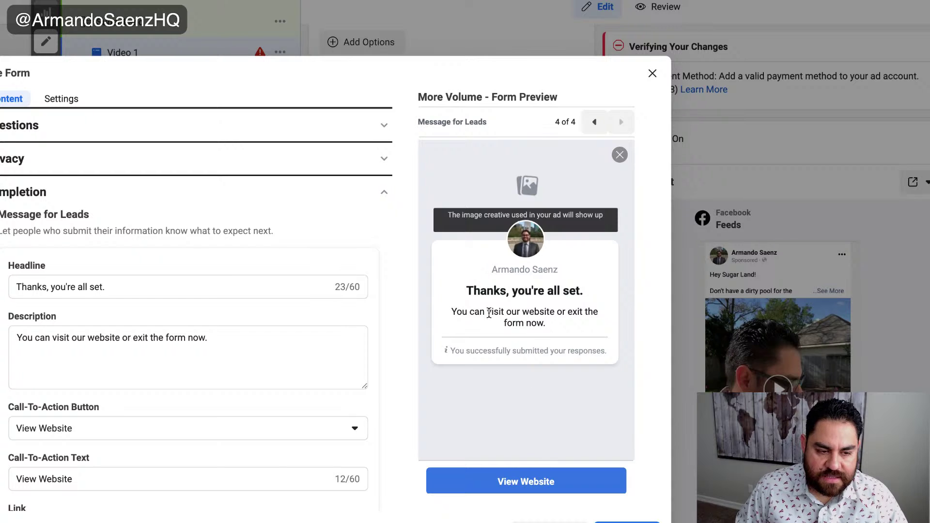
{"action": "left_click_drag", "start_coordinate": [173, 293], "coordinate": [9, 291]}
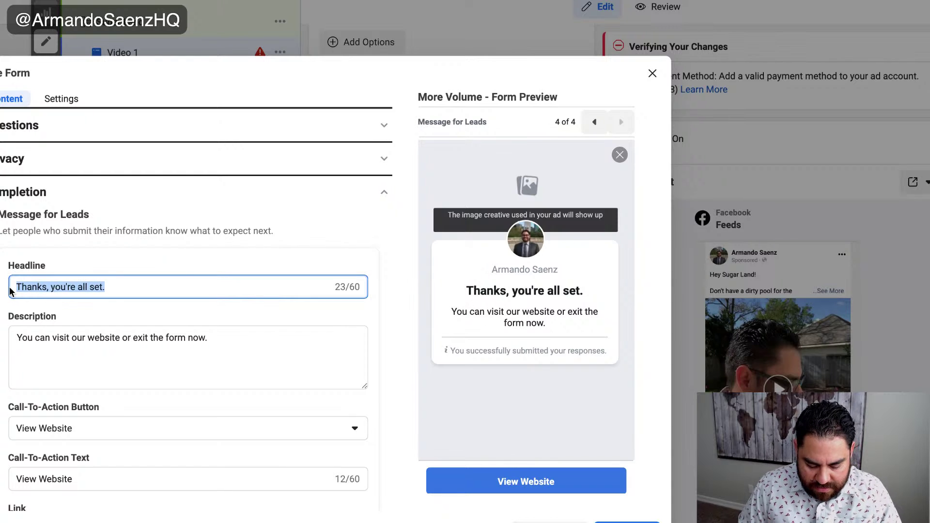
{"action": "type", "text": "Almost done"}
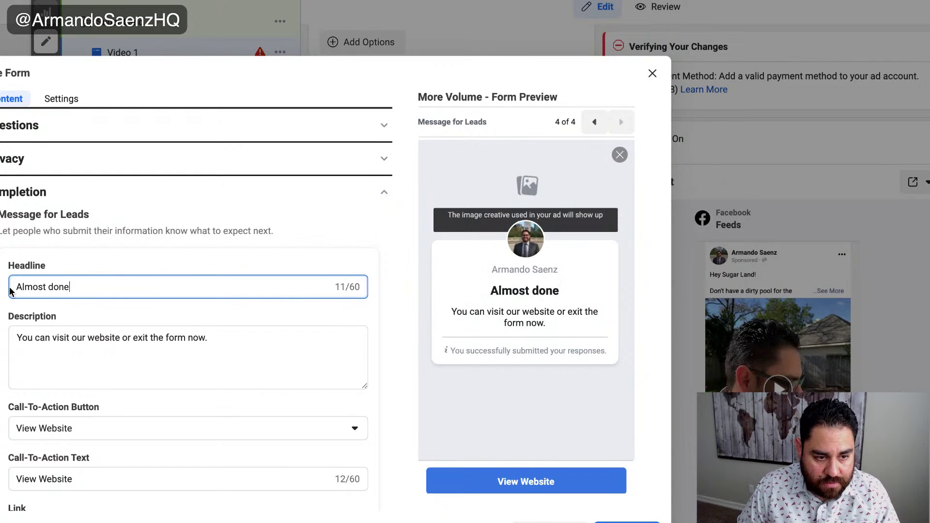
{"action": "type", "text": "..."}
{"action": "left_click", "coordinate": [234, 345]}
{"action": "left_click_drag", "start_coordinate": [242, 338], "coordinate": [8, 340]}
{"action": "type", "text": "You can"}
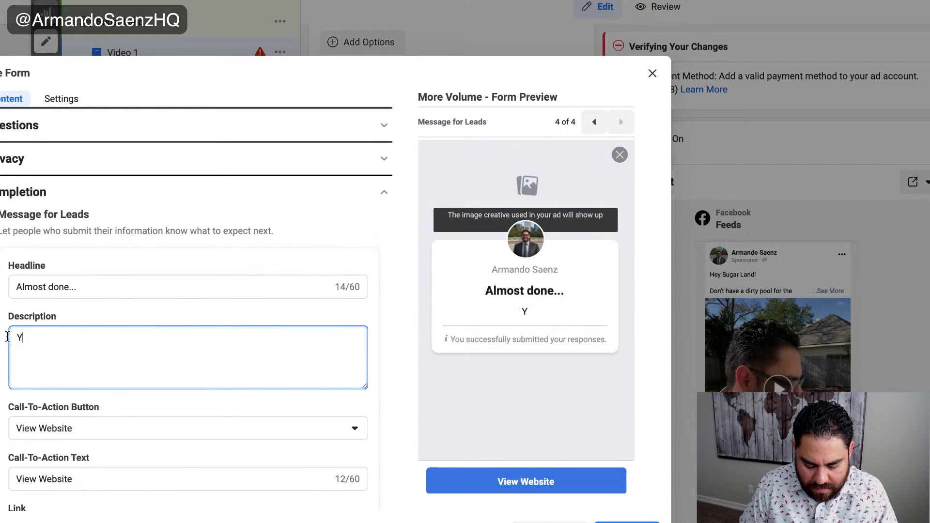
{"action": "key", "text": "BackSpace"}
{"action": "key", "text": "BackSpace"}
{"action": "key", "text": "BackSpace"}
{"action": "key", "text": "BackSpace"}
{"action": "key", "text": "BackSpace"}
{"action": "key", "text": "BackSpace"}
{"action": "key", "text": "BackSpace"}
{"action": "type", "text": "We'll be "}
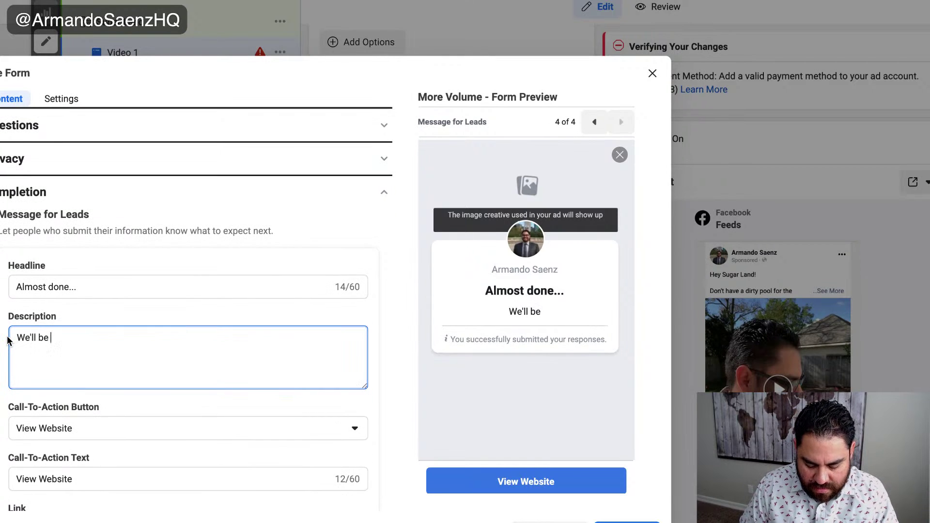
{"action": "type", "text": "in contact soon"}
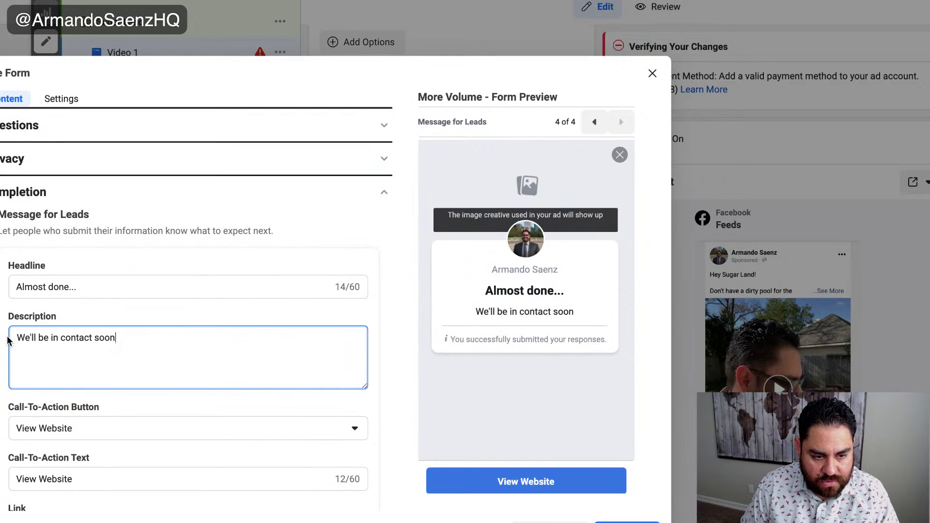
{"action": "type", "text": ". But you can"}
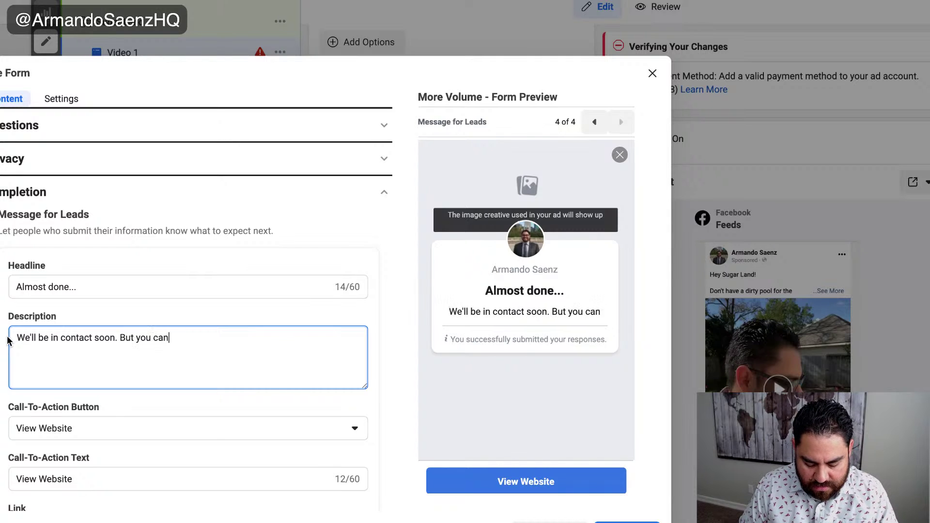
{"action": "type", "text": " save an additiona"}
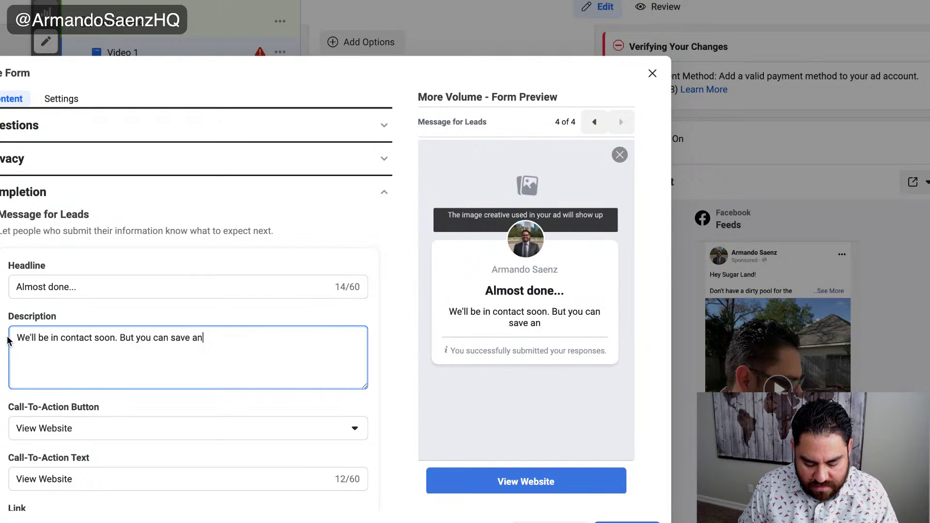
{"action": "type", "text": "l "}
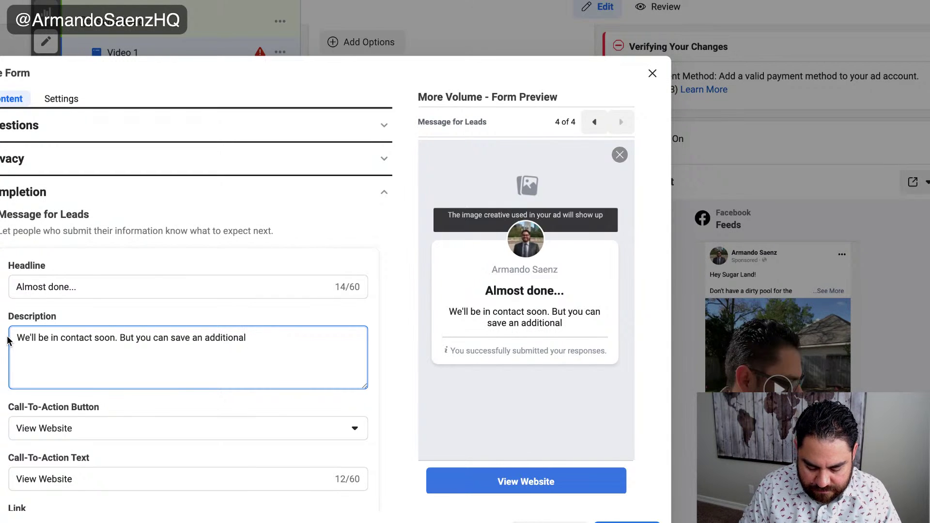
{"action": "type", "text": "5% if you call now."}
{"action": "scroll", "coordinate": [309, 406], "scroll_direction": "down", "scroll_amount": 2}
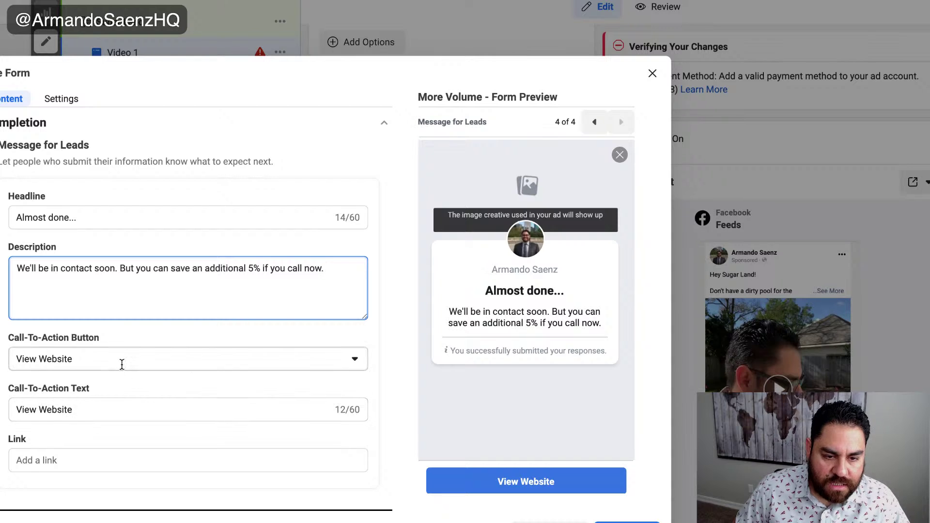
- Set the completion action to Call Business labelled 'Call and save 5% today!' with the business phone number
{"action": "left_click", "coordinate": [324, 369]}
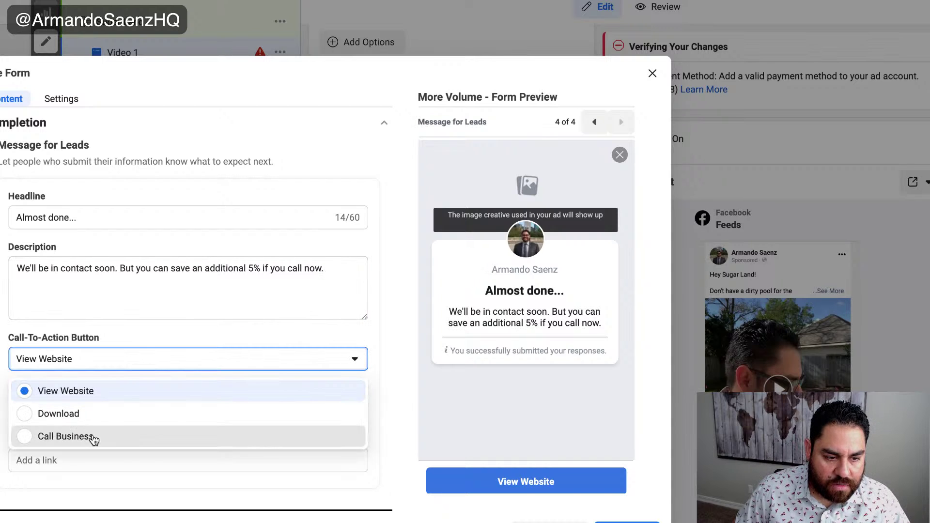
{"action": "left_click", "coordinate": [92, 436]}
{"action": "left_click", "coordinate": [199, 410]}
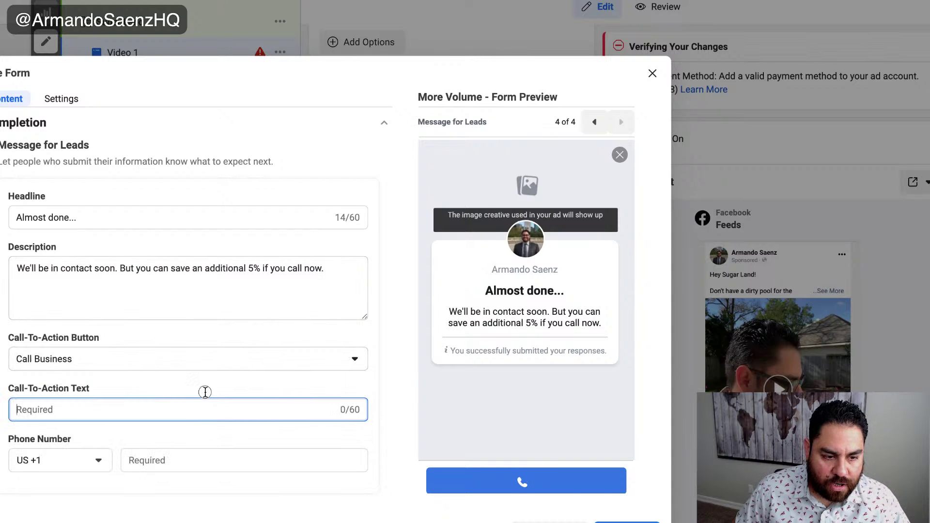
{"action": "type", "text": "Call and save 5%"}
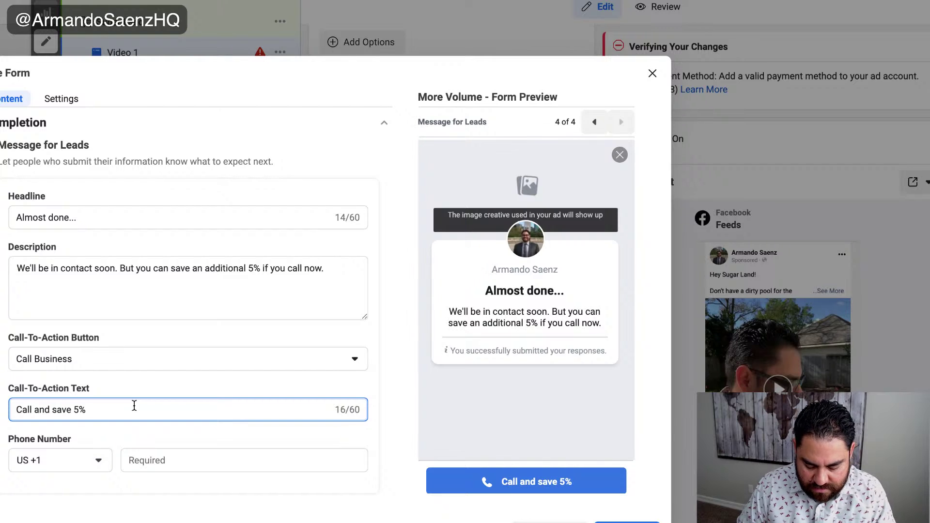
{"action": "type", "text": " today!"}
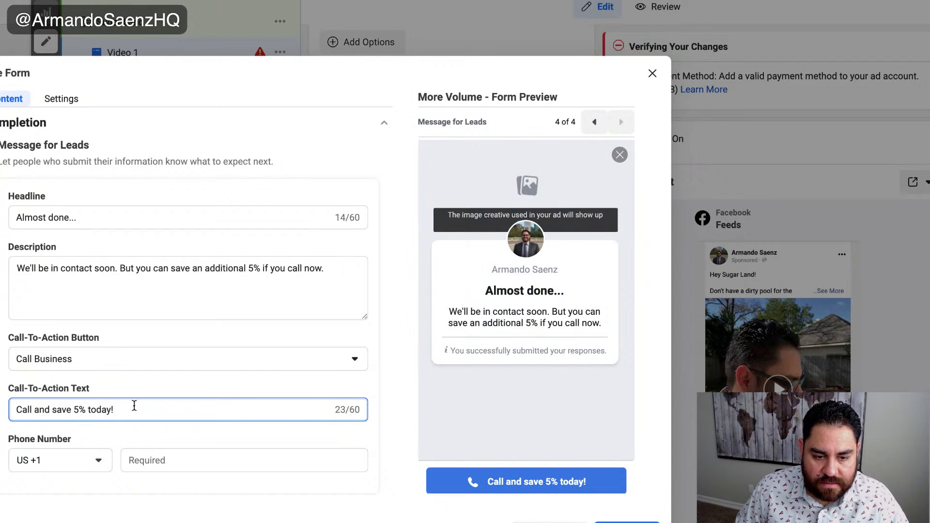
{"action": "left_click", "coordinate": [234, 466]}
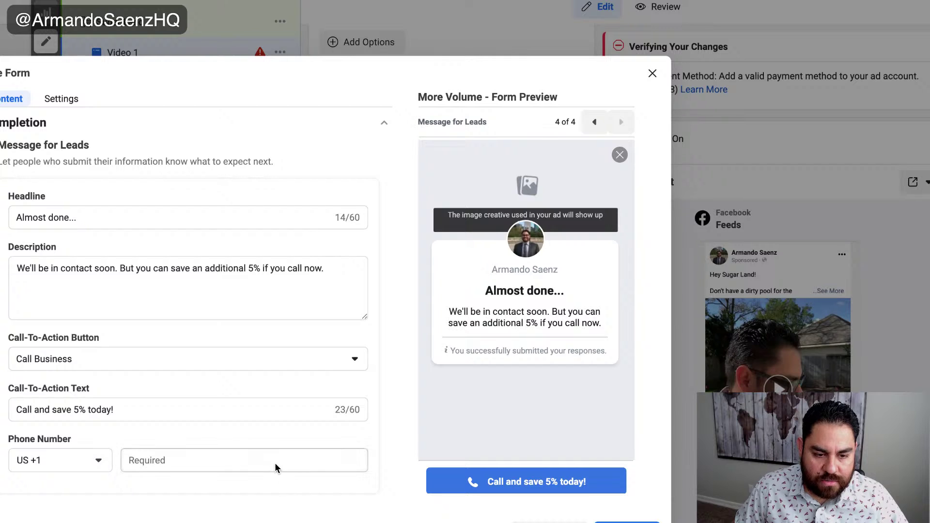
{"action": "left_click", "coordinate": [348, 464]}
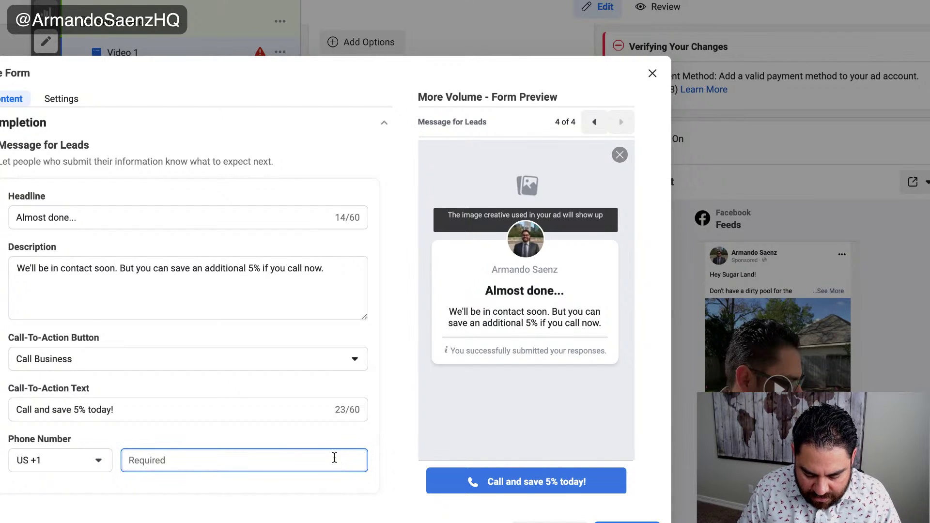
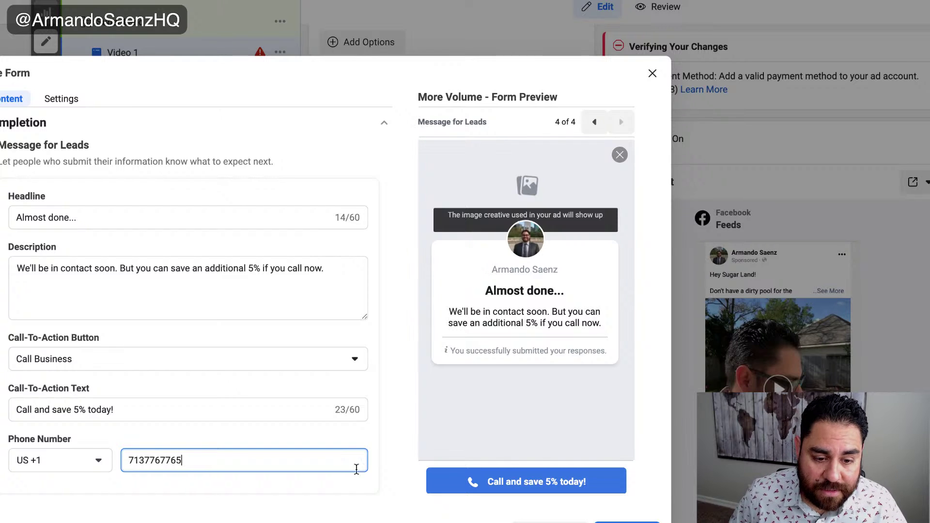
- Give the prefill questions the description 'Please enter quote information below'
{"action": "left_click", "coordinate": [405, 477]}
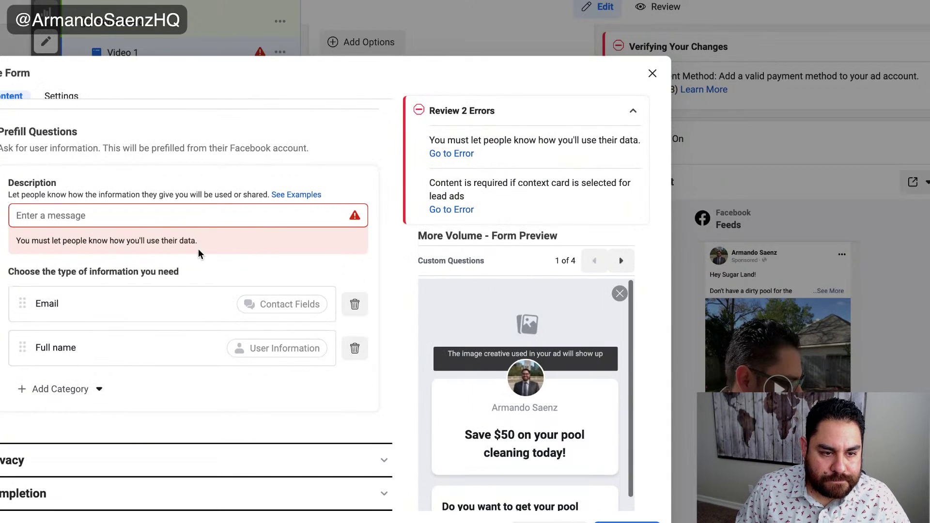
{"action": "left_click", "coordinate": [183, 217]}
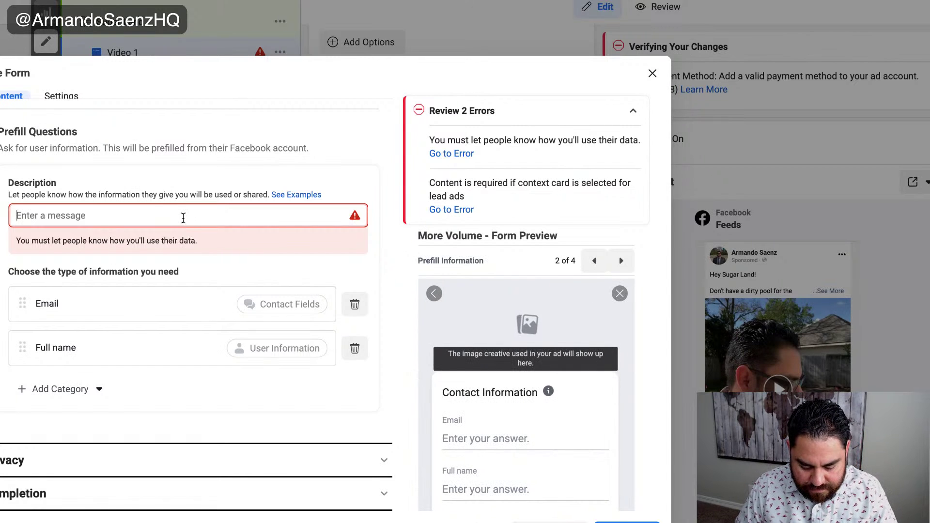
{"action": "type", "text": "Please enter quote information belwo=="}
{"action": "key", "text": "BackSpace"}
{"action": "key", "text": "BackSpace"}
{"action": "key", "text": "BackSpace"}
{"action": "type", "text": "ow"}
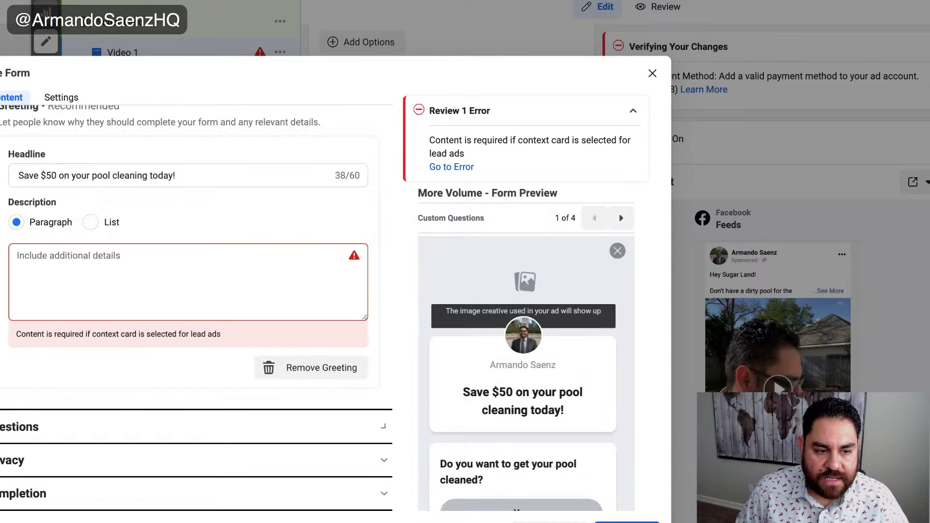
- Remove the empty greeting and finish the form so it attaches to the ad
{"action": "left_click", "coordinate": [89, 253]}
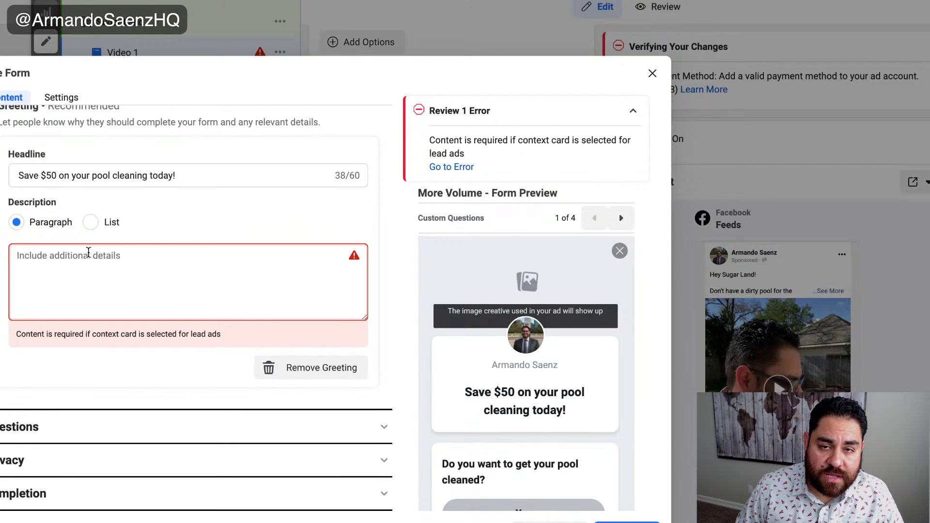
{"action": "left_click", "coordinate": [301, 371]}
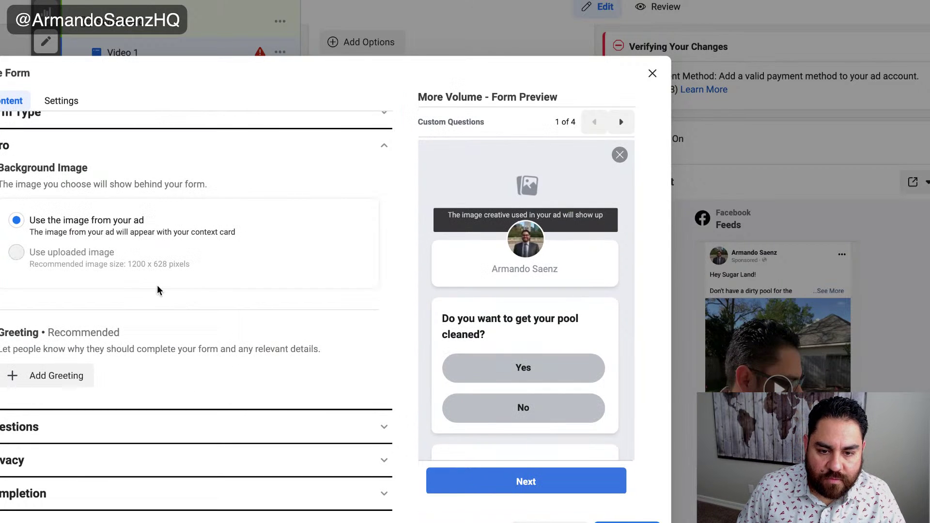
{"action": "scroll", "coordinate": [466, 333], "scroll_direction": "down", "scroll_amount": 2}
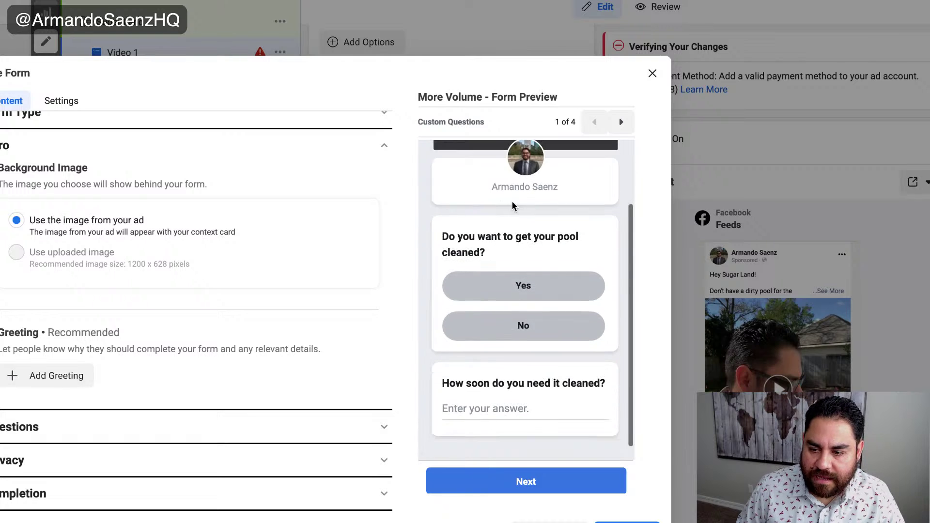
{"action": "scroll", "coordinate": [501, 245], "scroll_direction": "up", "scroll_amount": 2}
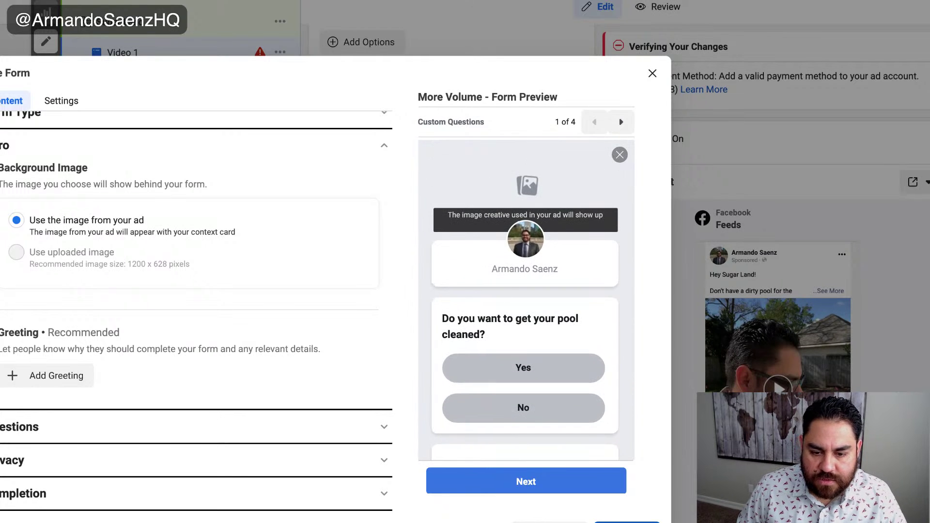
{"action": "left_click", "coordinate": [627, 522]}
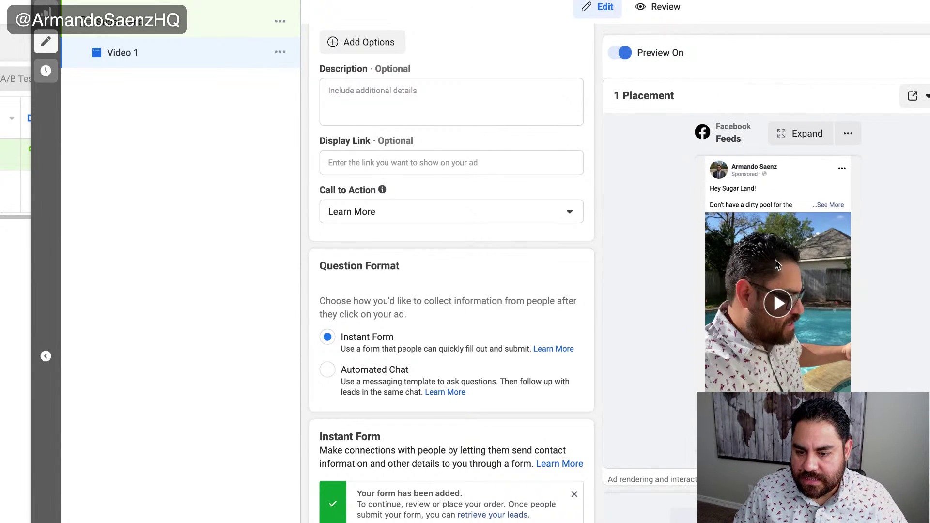
{"action": "scroll", "coordinate": [765, 218], "scroll_direction": "down", "scroll_amount": 3}
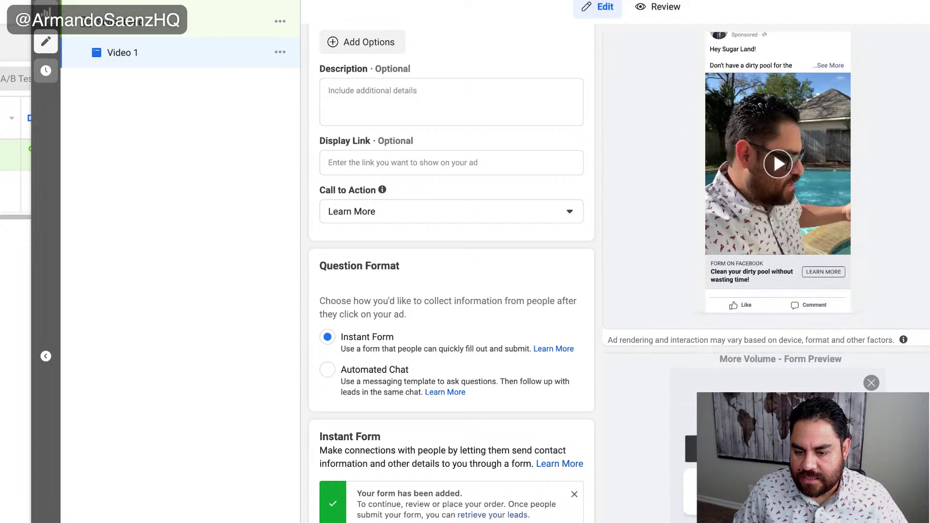
{"action": "scroll", "coordinate": [450, 271], "scroll_direction": "down", "scroll_amount": 2}
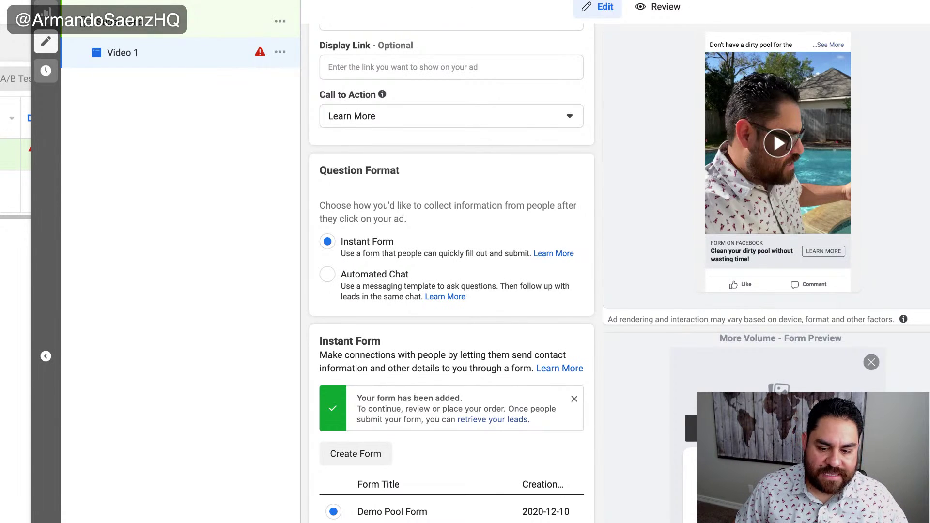
- Close the ad editor without publishing drafts and check the Sugar Land ad set's Setup Error
{"action": "left_click", "coordinate": [46, 12]}
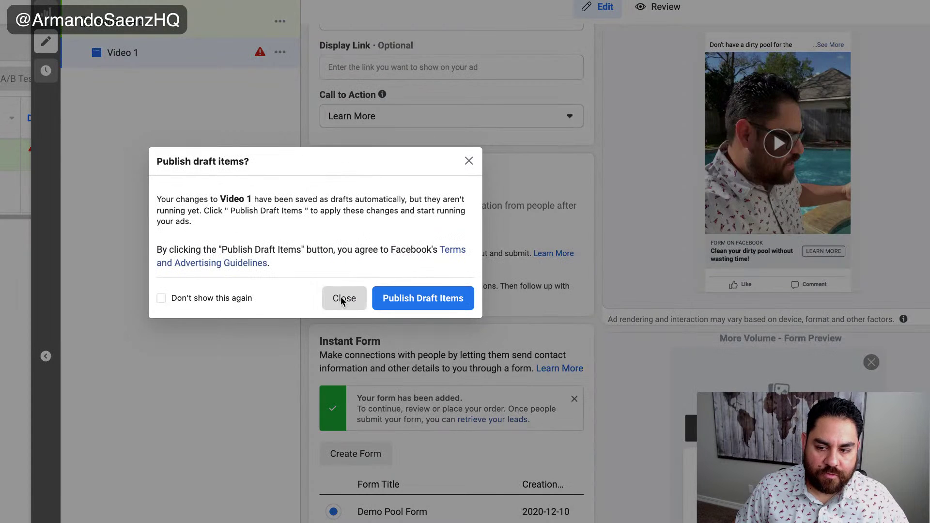
{"action": "left_click", "coordinate": [341, 298]}
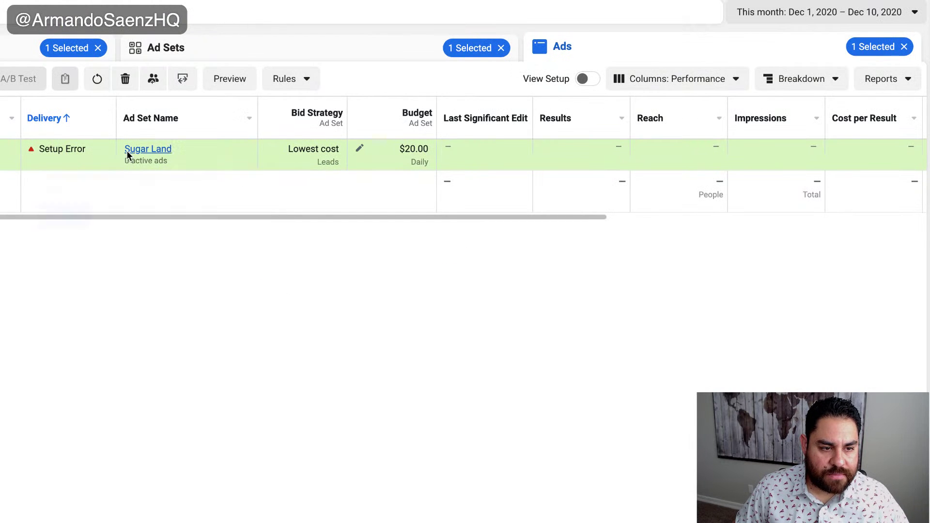
{"action": "mouse_move", "coordinate": [57, 150]}
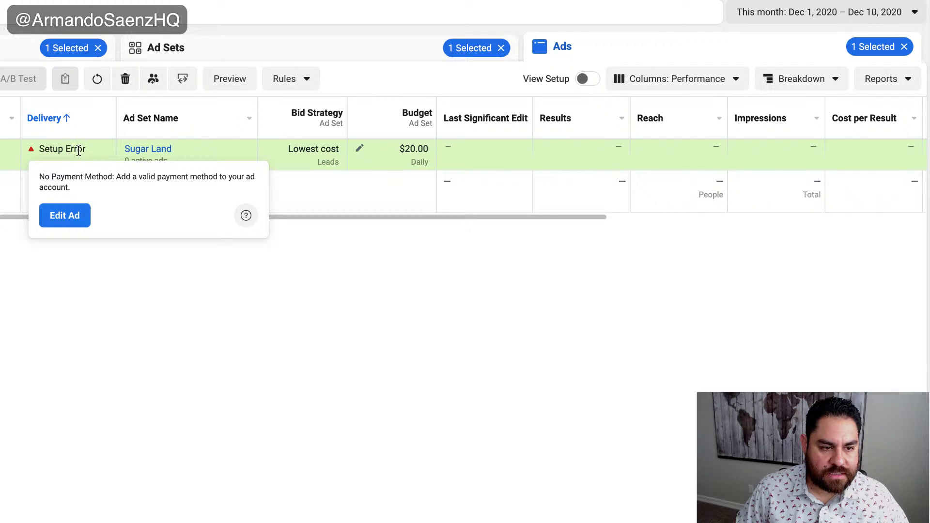